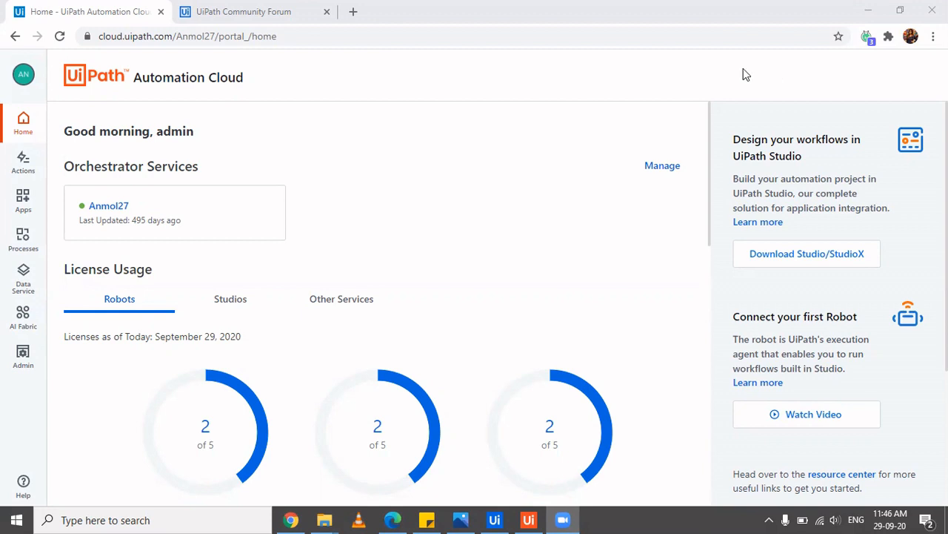
Switch to the UiPath Community Forum tab and browse its topic list
{"action": "left_click", "coordinate": [237, 9]}
{"action": "scroll", "coordinate": [345, 364], "scroll_direction": "down", "scroll_amount": 5}
{"action": "scroll", "coordinate": [343, 367], "scroll_direction": "up", "scroll_amount": 4}
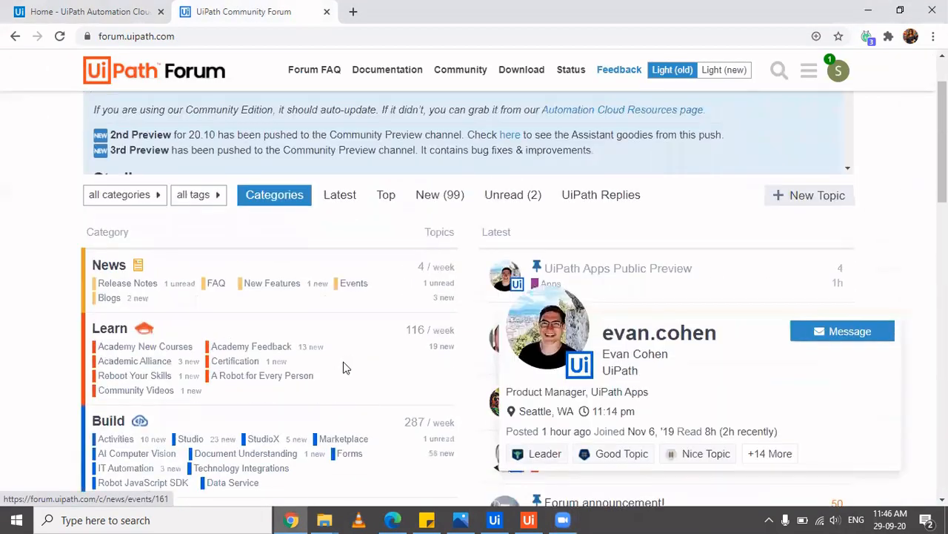
Read the UiPath Apps Public Preview topic's quickstart and FAQ, then return to Automation Cloud
{"action": "left_click", "coordinate": [634, 274]}
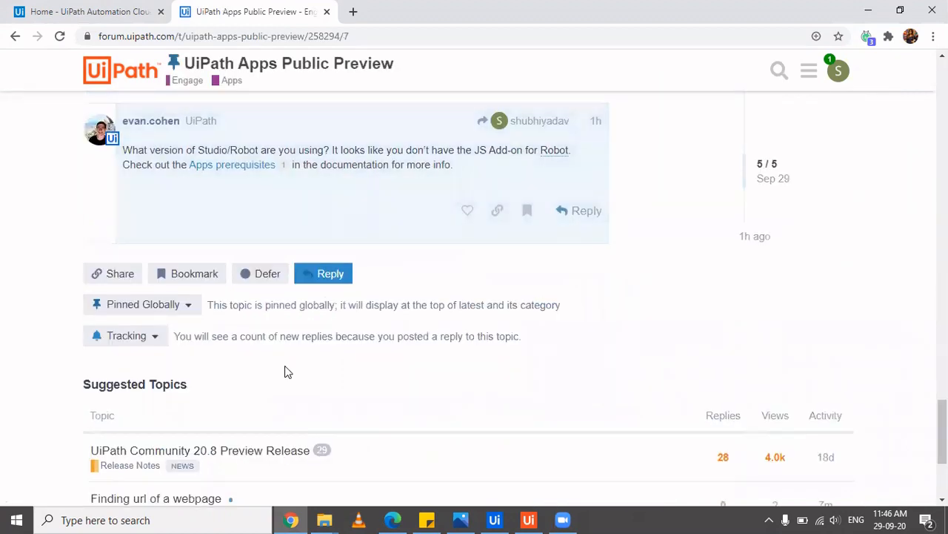
{"action": "scroll", "coordinate": [287, 372], "scroll_direction": "up", "scroll_amount": 6}
{"action": "scroll", "coordinate": [287, 368], "scroll_direction": "up", "scroll_amount": 15}
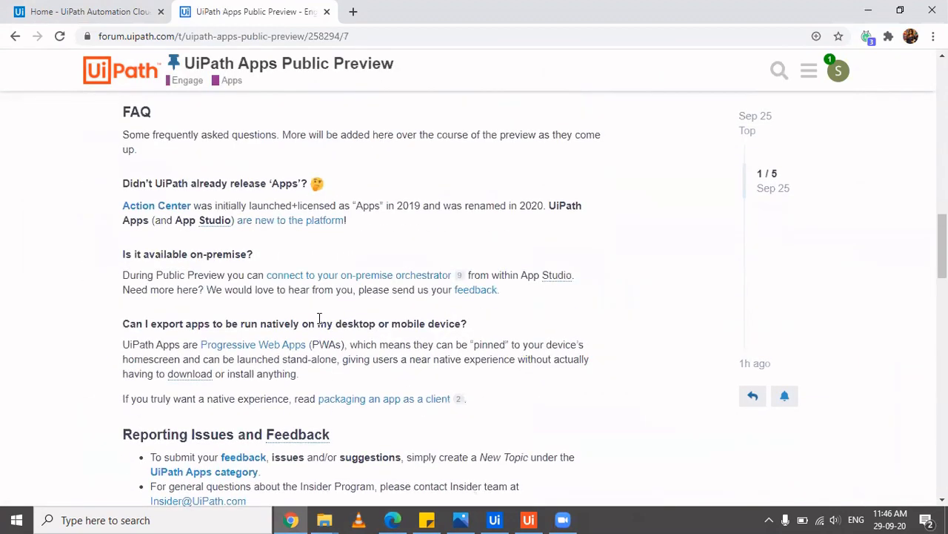
{"action": "scroll", "coordinate": [319, 326], "scroll_direction": "up", "scroll_amount": 5}
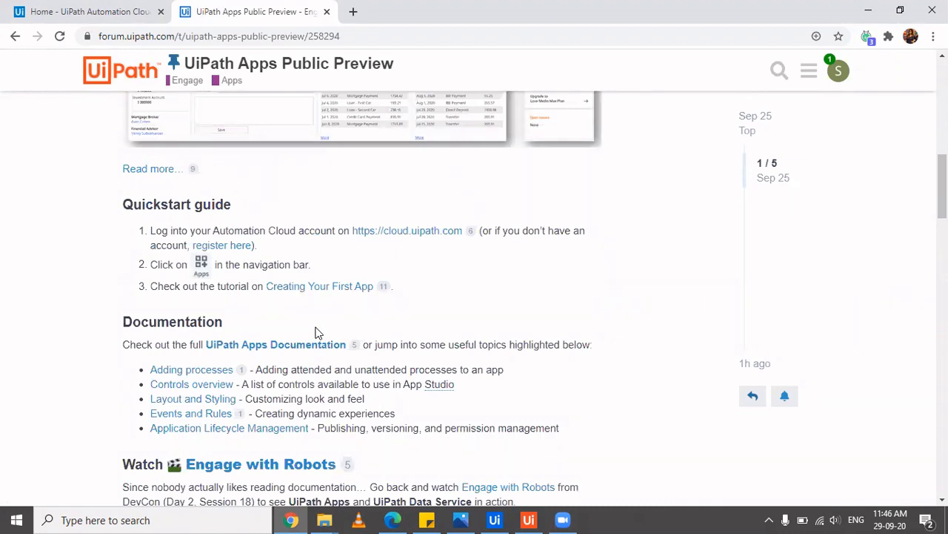
{"action": "scroll", "coordinate": [315, 331], "scroll_direction": "down", "scroll_amount": 4}
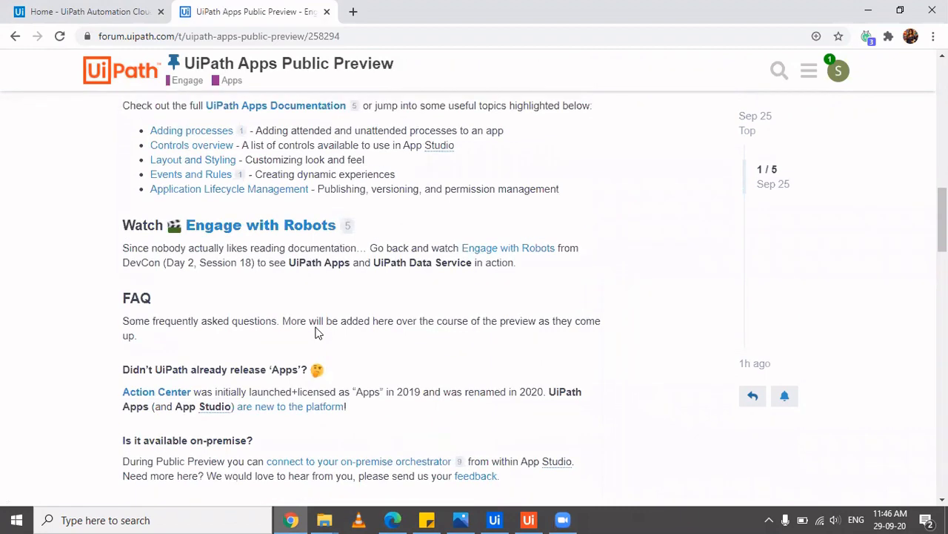
{"action": "scroll", "coordinate": [317, 330], "scroll_direction": "up", "scroll_amount": 2}
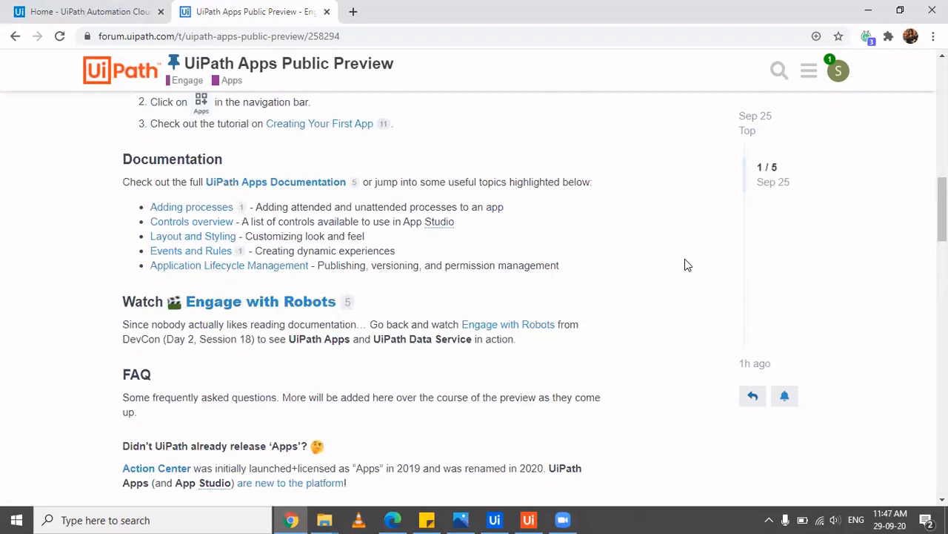
{"action": "left_click", "coordinate": [129, 6]}
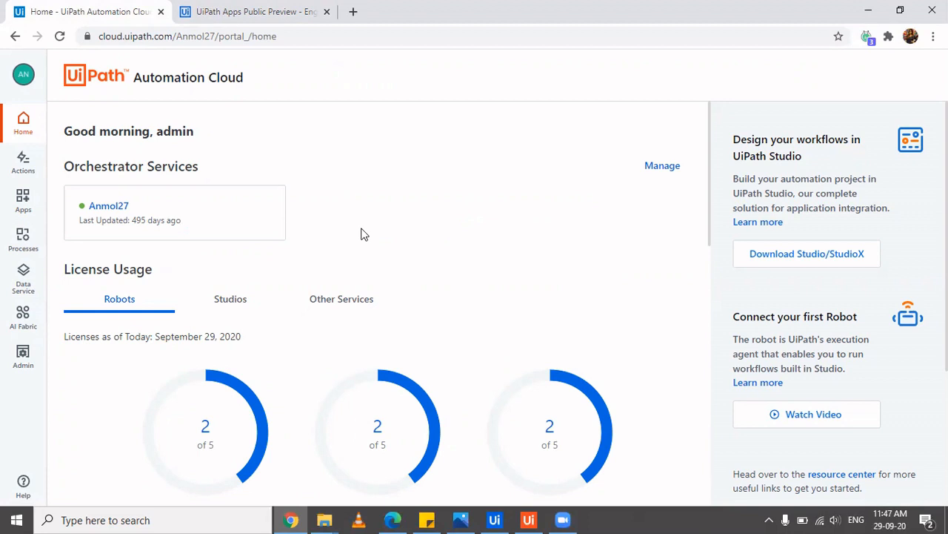
From the Apps service, create a new app named DemoApp
{"action": "left_click", "coordinate": [23, 200]}
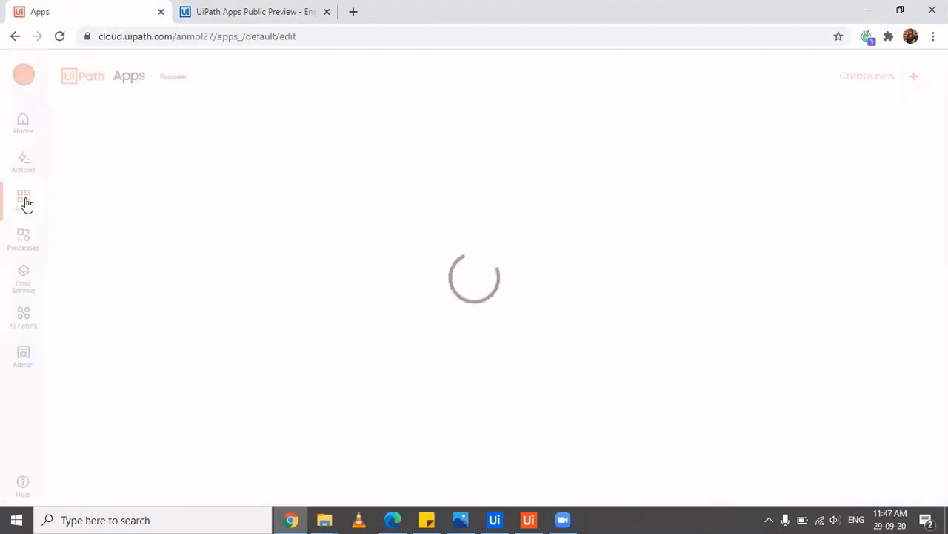
{"action": "left_click", "coordinate": [880, 83]}
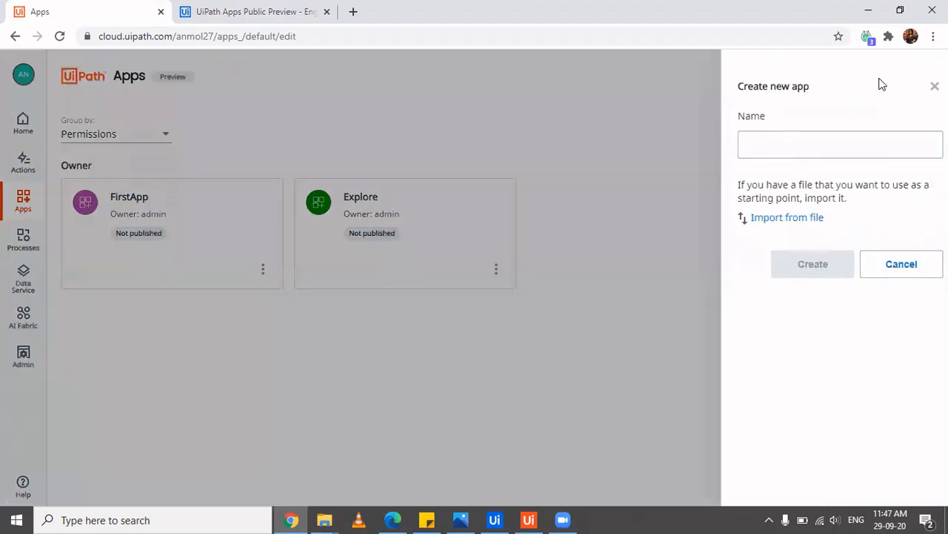
{"action": "left_click", "coordinate": [831, 154]}
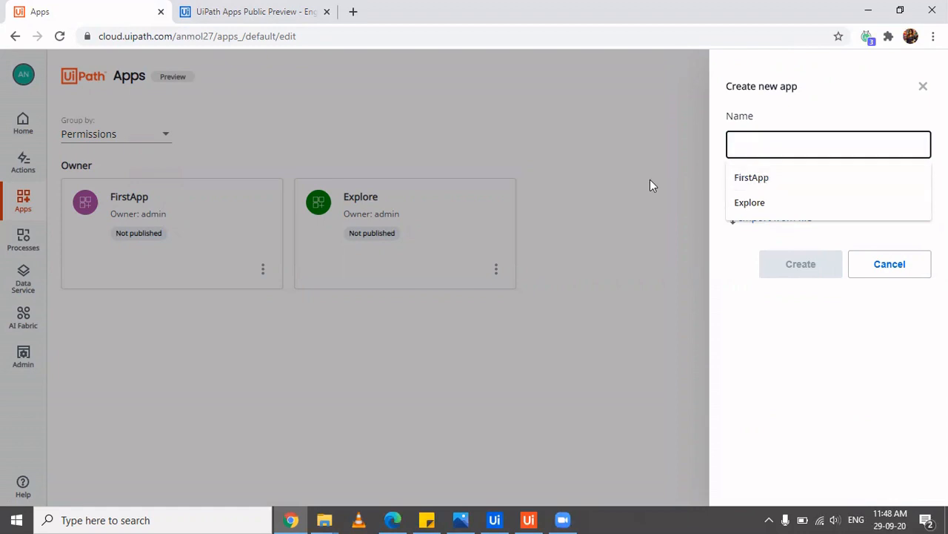
{"action": "left_click", "coordinate": [650, 181]}
{"action": "left_click", "coordinate": [819, 152]}
{"action": "type", "text": "Demo "}
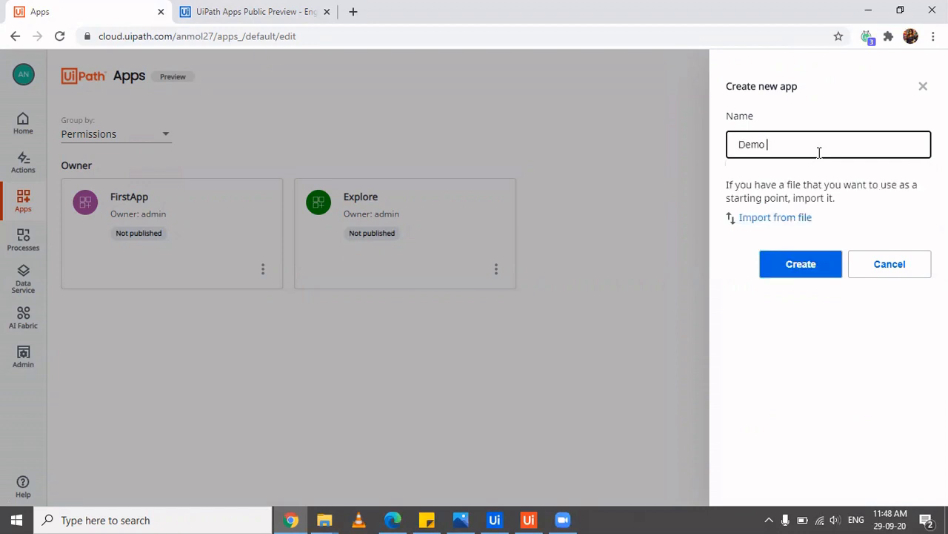
{"action": "type", "text": "A"}
{"action": "key", "text": "BackSpace"}
{"action": "key", "text": "BackSpace"}
{"action": "type", "text": "App"}
{"action": "left_click", "coordinate": [813, 262]}
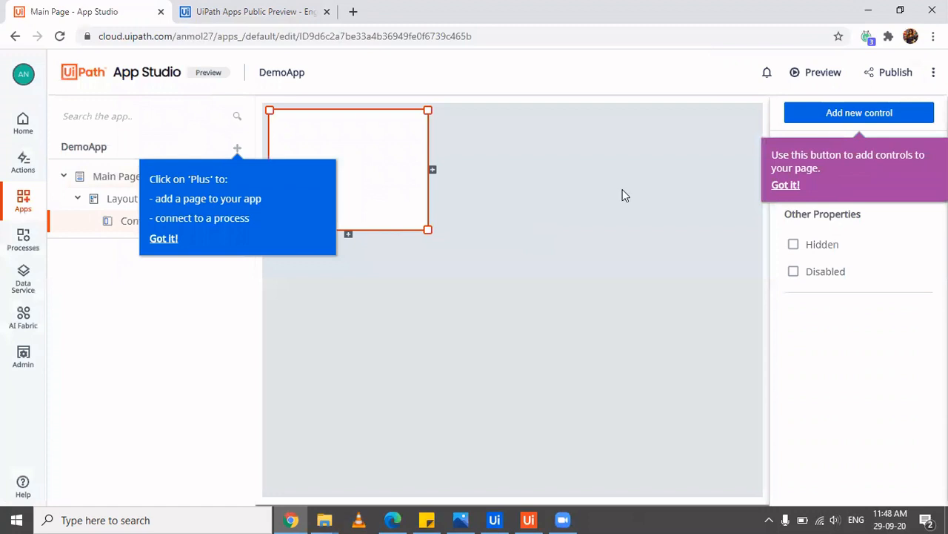
Dismiss the tips, drag the Container to the page centre and enlarge it from its corner
{"action": "left_click", "coordinate": [785, 185]}
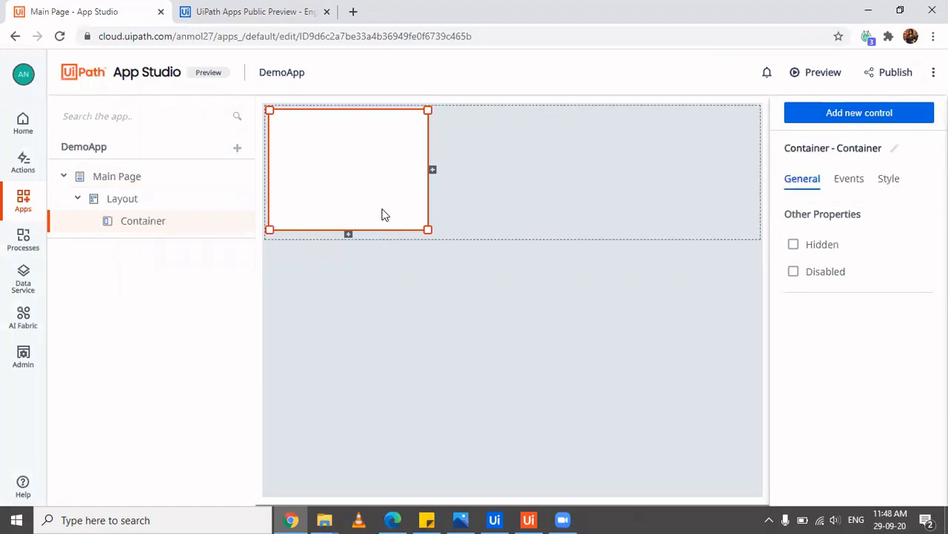
{"action": "left_click", "coordinate": [505, 322]}
{"action": "left_click", "coordinate": [382, 178]}
{"action": "left_click_drag", "start_coordinate": [382, 178], "coordinate": [503, 258]}
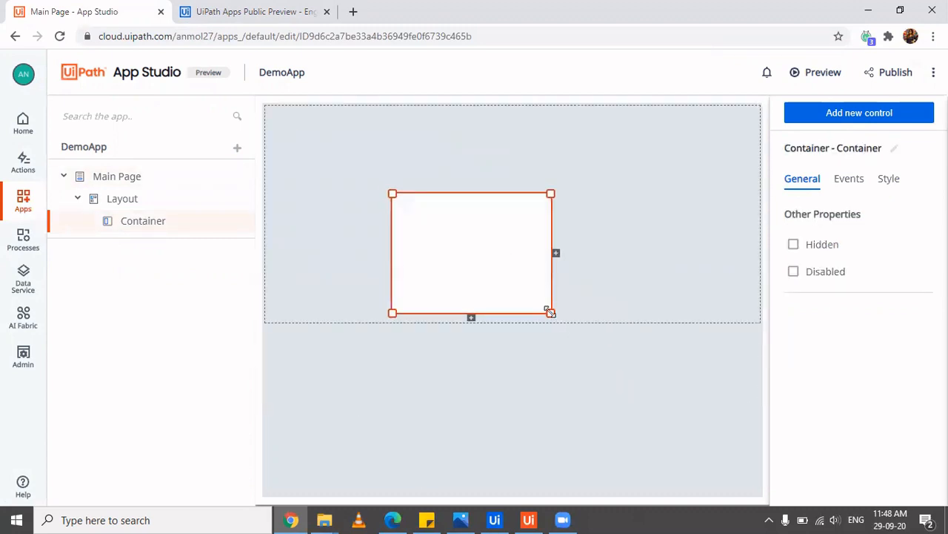
{"action": "left_click_drag", "start_coordinate": [550, 312], "coordinate": [653, 406]}
{"action": "left_click", "coordinate": [460, 311]}
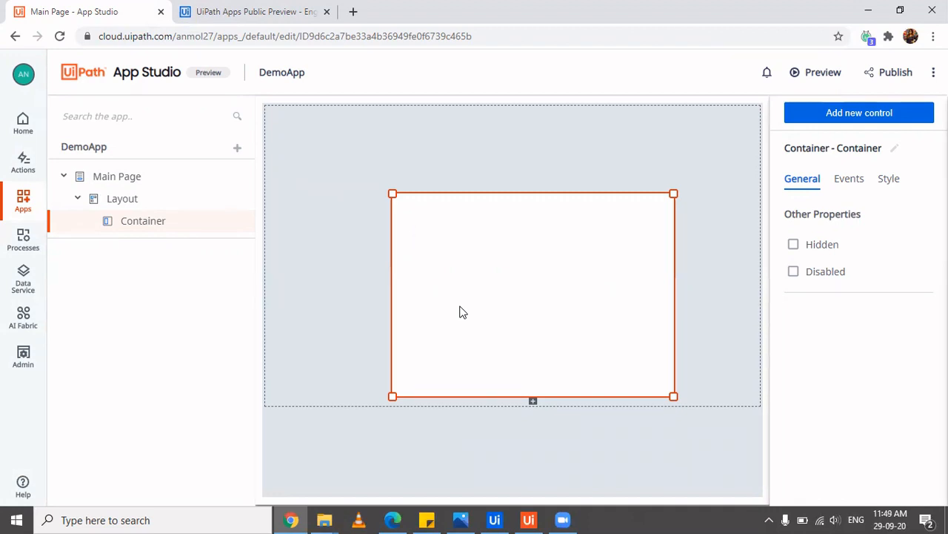
Reposition the Container, settling it lower in the middle of the page
{"action": "left_click", "coordinate": [530, 294]}
{"action": "left_click", "coordinate": [530, 297]}
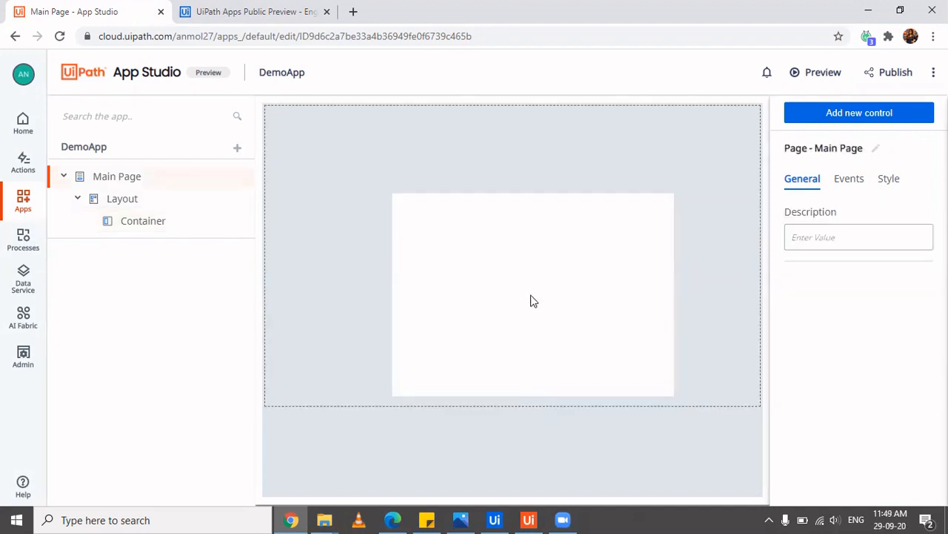
{"action": "left_click", "coordinate": [532, 300]}
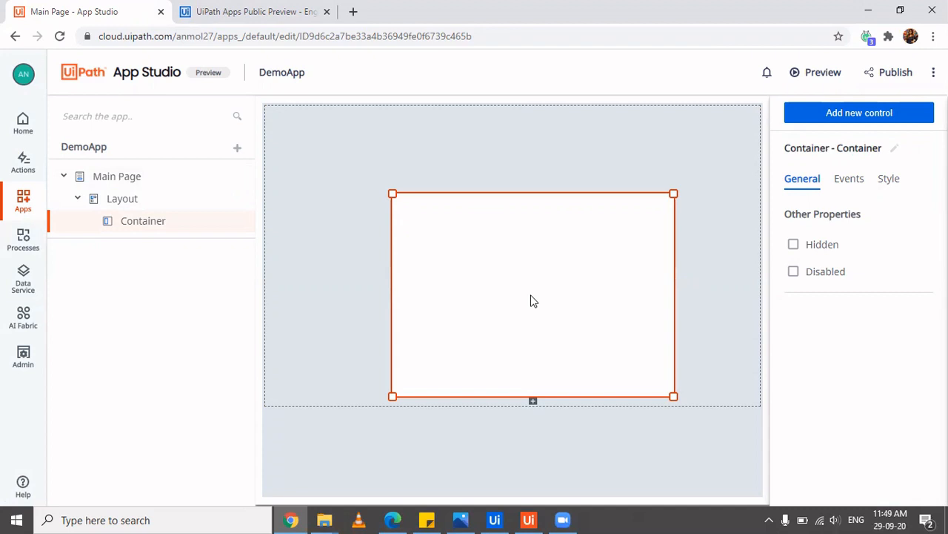
{"action": "left_click_drag", "start_coordinate": [531, 300], "coordinate": [472, 243]}
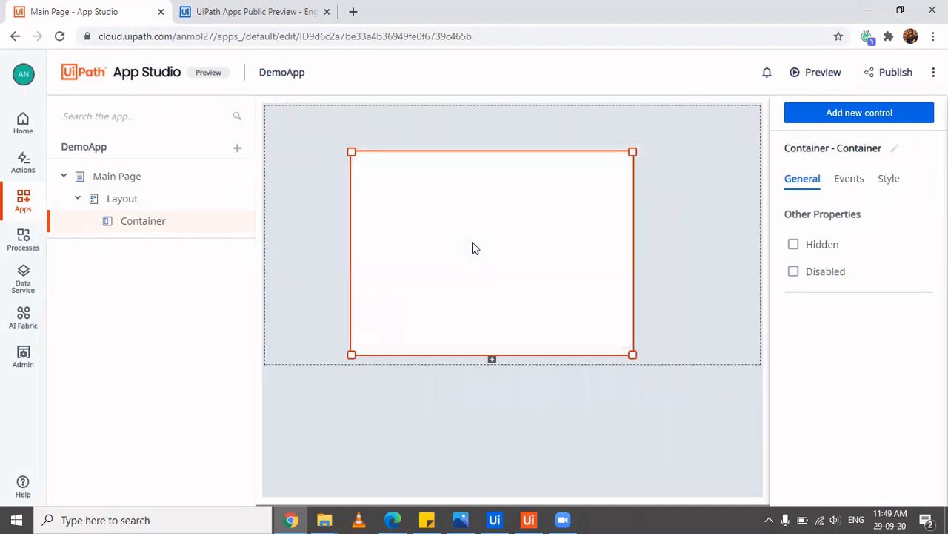
{"action": "left_click", "coordinate": [432, 235]}
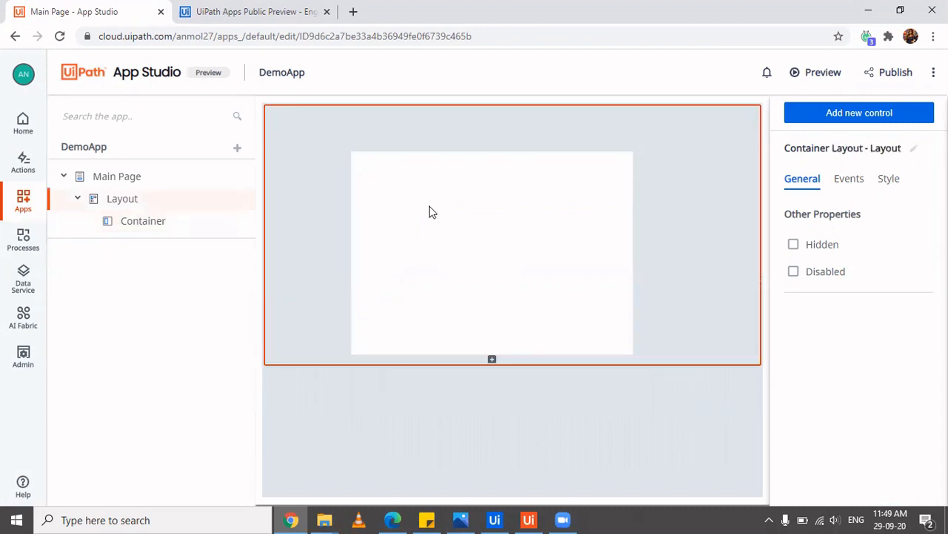
{"action": "left_click", "coordinate": [430, 206]}
{"action": "left_click", "coordinate": [430, 207]}
{"action": "left_click_drag", "start_coordinate": [430, 207], "coordinate": [462, 302]}
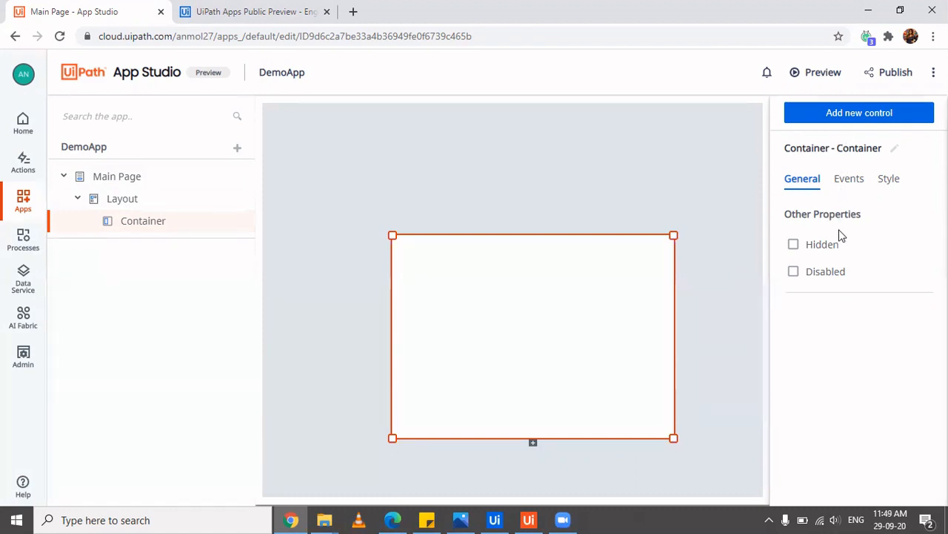
Browse the Input and Display control groups and drag a Header toward the page top
{"action": "left_click", "coordinate": [859, 119]}
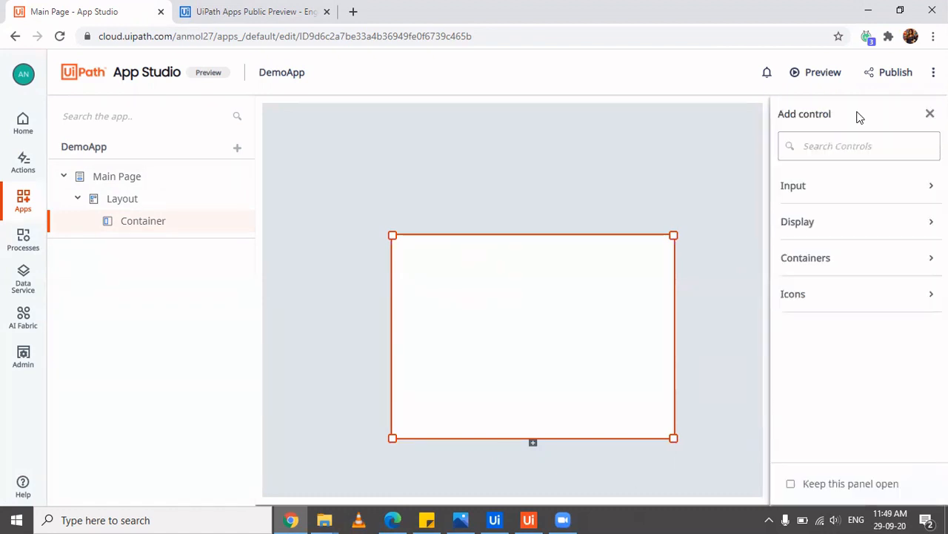
{"action": "left_click", "coordinate": [839, 190]}
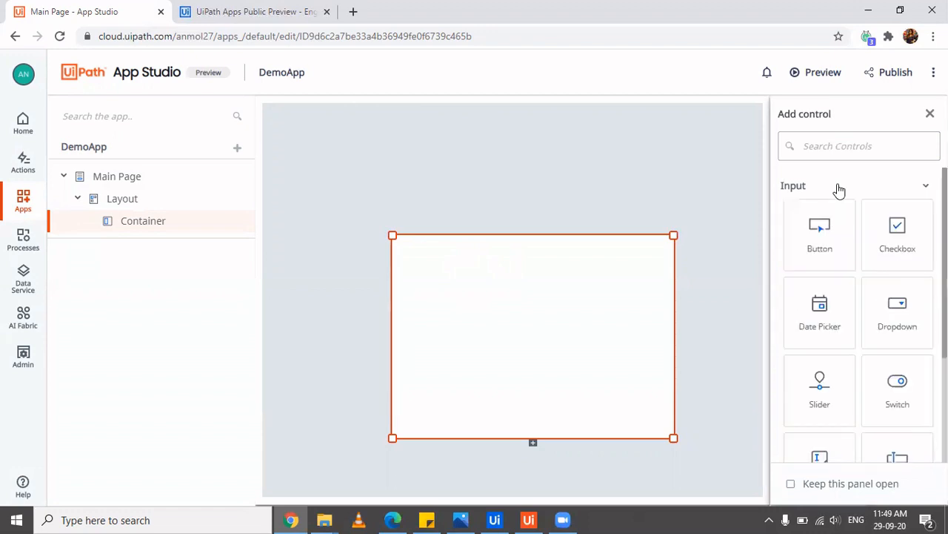
{"action": "scroll", "coordinate": [849, 345], "scroll_direction": "down", "scroll_amount": 2}
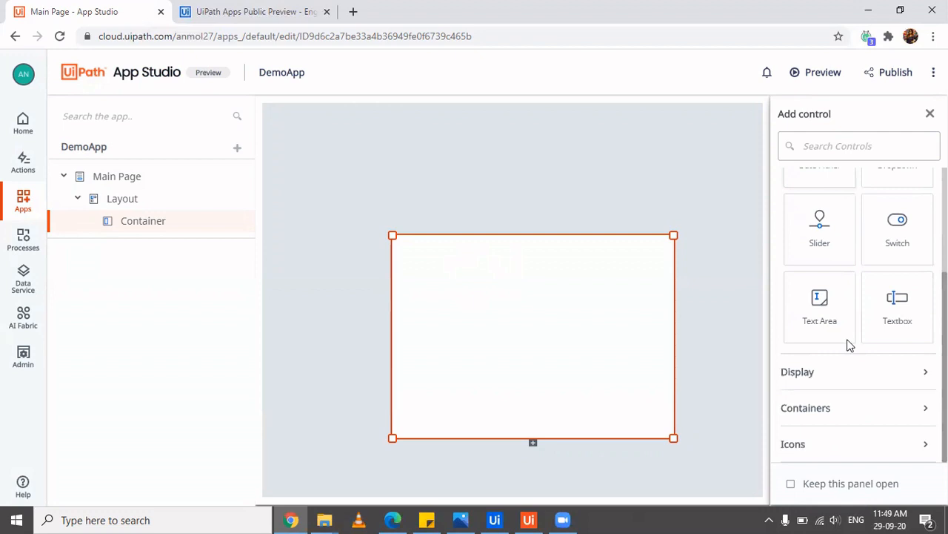
{"action": "scroll", "coordinate": [849, 346], "scroll_direction": "up", "scroll_amount": 1}
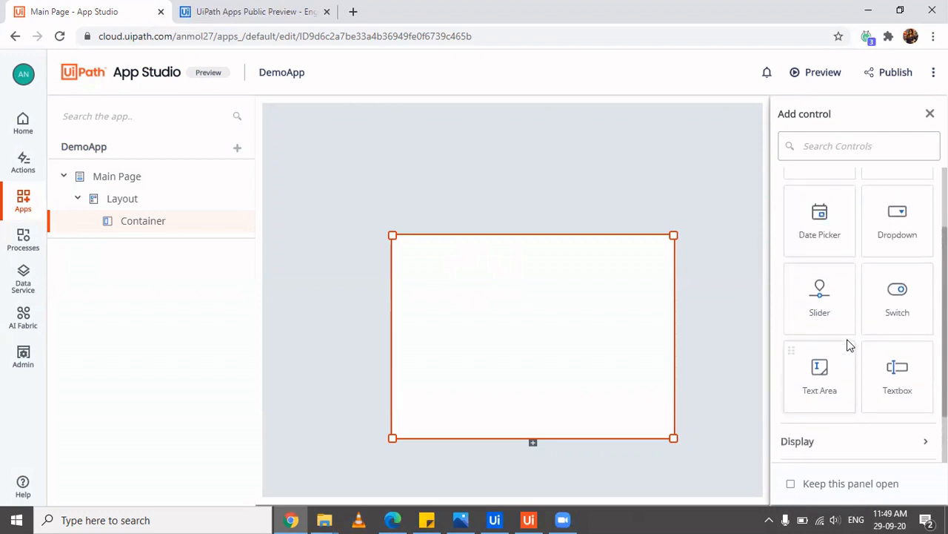
{"action": "scroll", "coordinate": [849, 345], "scroll_direction": "down", "scroll_amount": 1}
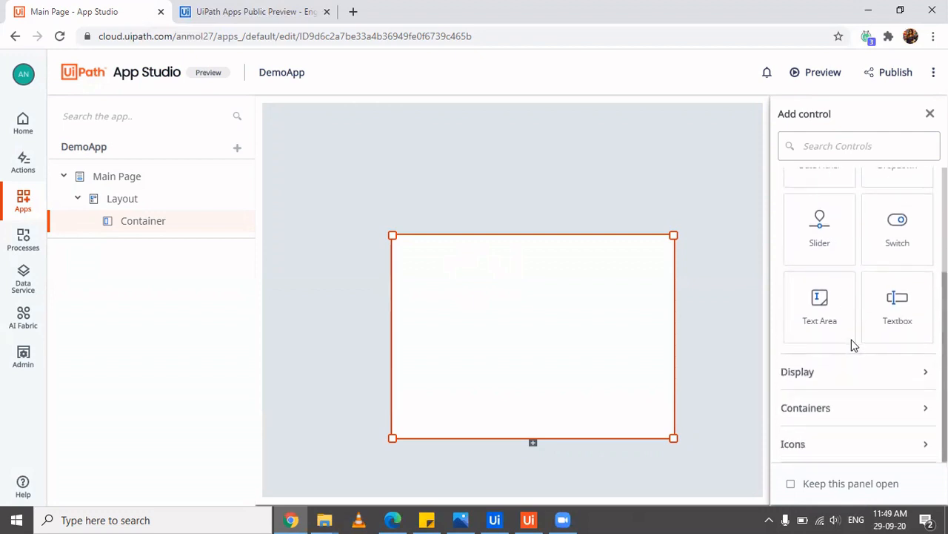
{"action": "left_click", "coordinate": [869, 381]}
{"action": "scroll", "coordinate": [869, 381], "scroll_direction": "down", "scroll_amount": 3}
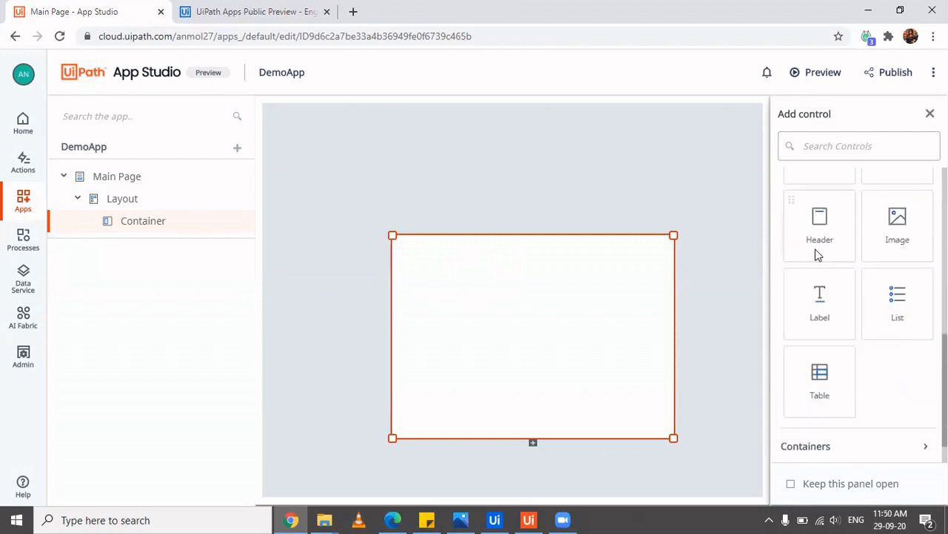
{"action": "left_click_drag", "start_coordinate": [819, 252], "coordinate": [416, 116]}
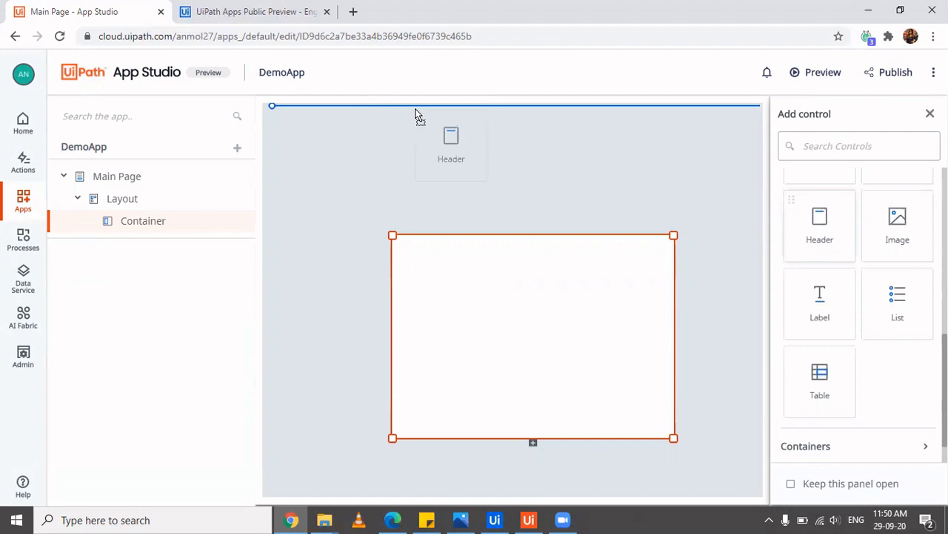
Drop the Header at the top of the page and set its text to 'Login Page - Voter'
{"action": "left_click_drag", "start_coordinate": [415, 115], "coordinate": [417, 116]}
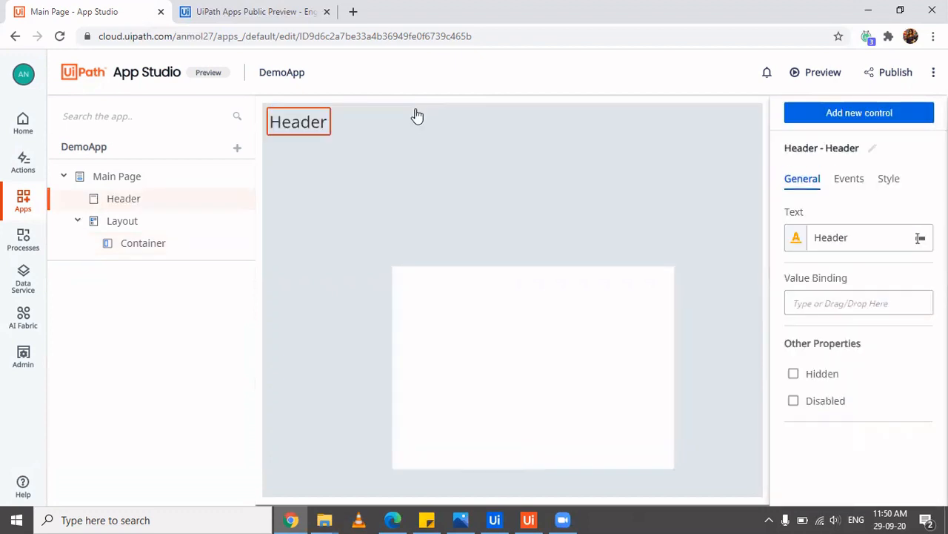
{"action": "left_click", "coordinate": [865, 242]}
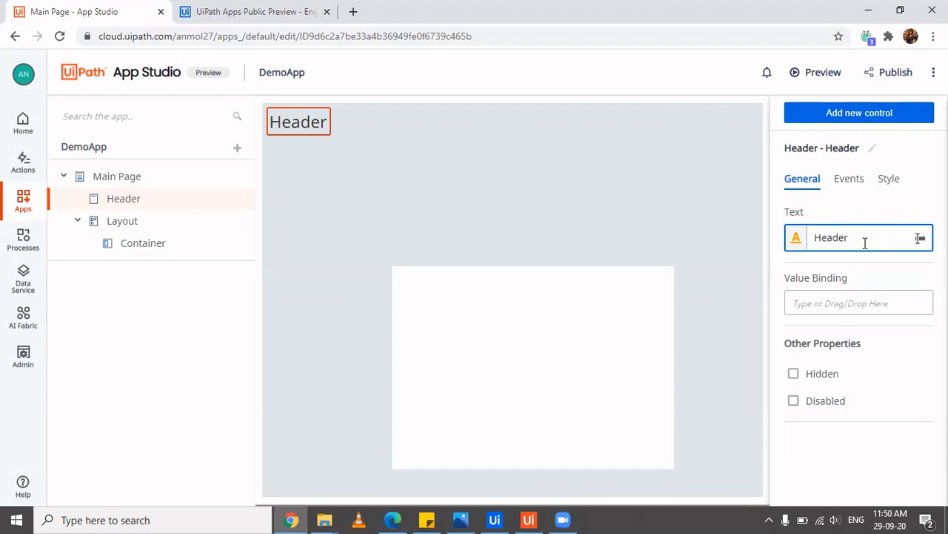
{"action": "key", "text": "BackSpace"}
{"action": "key", "text": "BackSpace"}
{"action": "key", "text": "BackSpace"}
{"action": "key", "text": "BackSpace"}
{"action": "key", "text": "BackSpace"}
{"action": "key", "text": "BackSpace"}
{"action": "type", "text": "Login Page - Voter"}
Centre-align the header and give it the Headline 1 style
{"action": "left_click", "coordinate": [892, 180]}
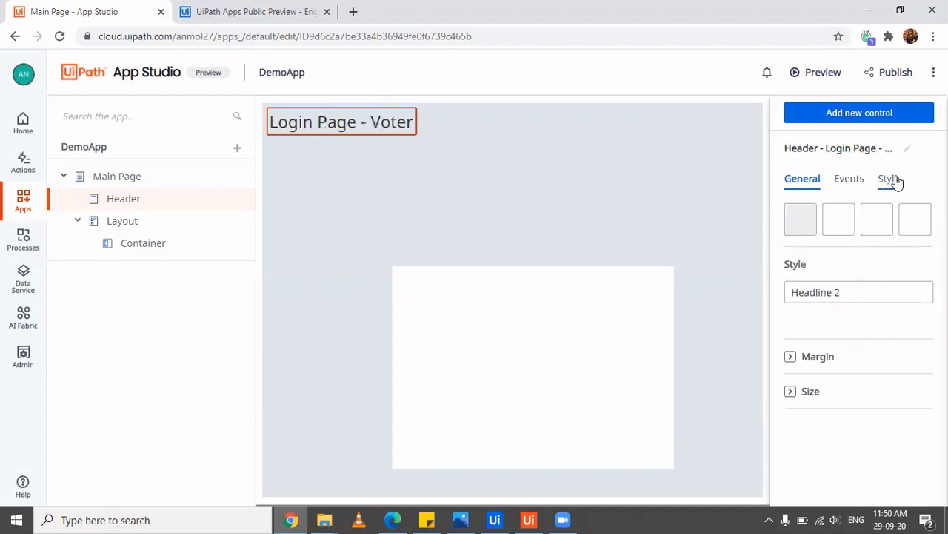
{"action": "left_click", "coordinate": [843, 223]}
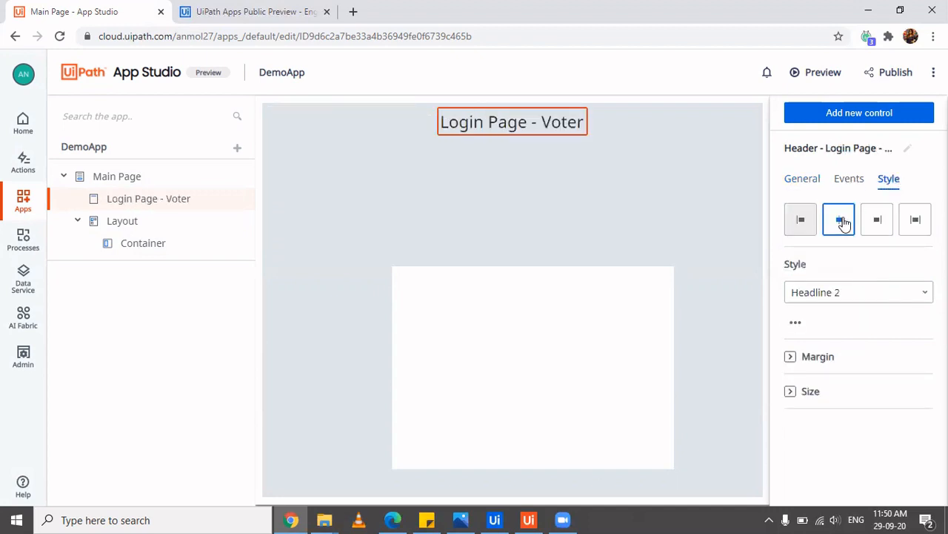
{"action": "left_click", "coordinate": [883, 297]}
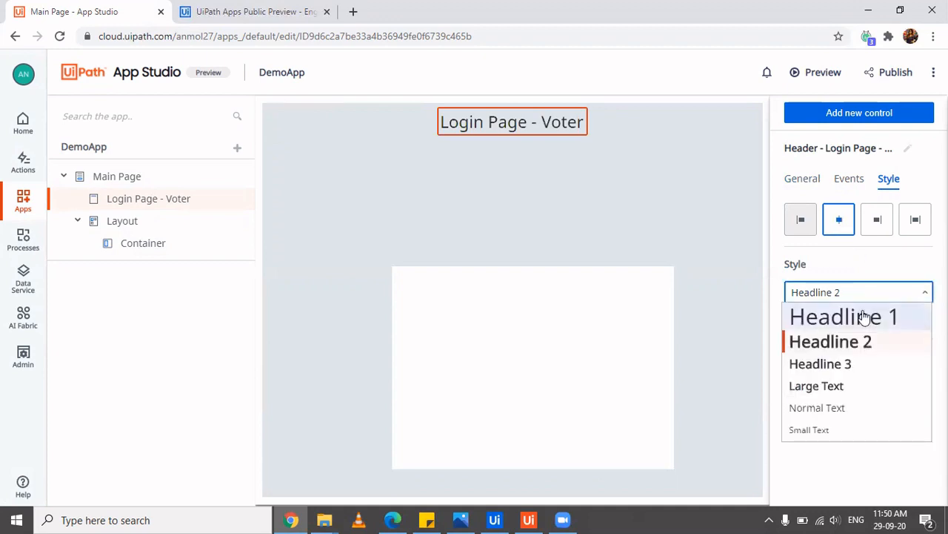
{"action": "left_click", "coordinate": [862, 316]}
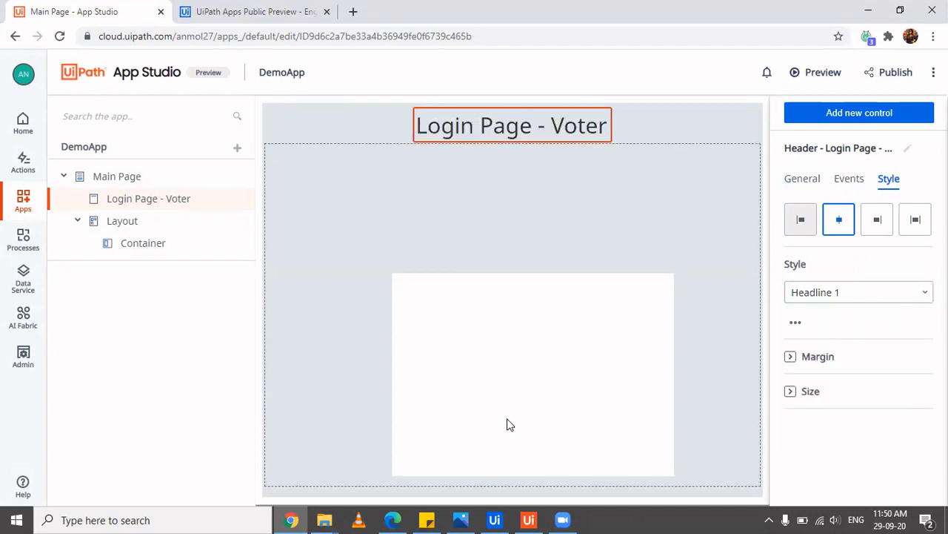
{"action": "left_click", "coordinate": [637, 377]}
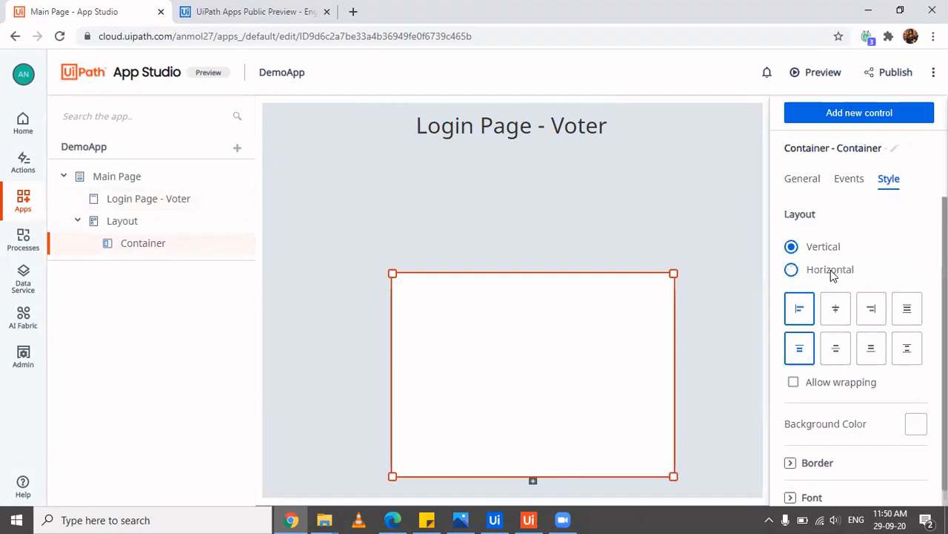
Move the white container up under the header and check the header's margin settings
{"action": "left_click_drag", "start_coordinate": [631, 315], "coordinate": [622, 230]}
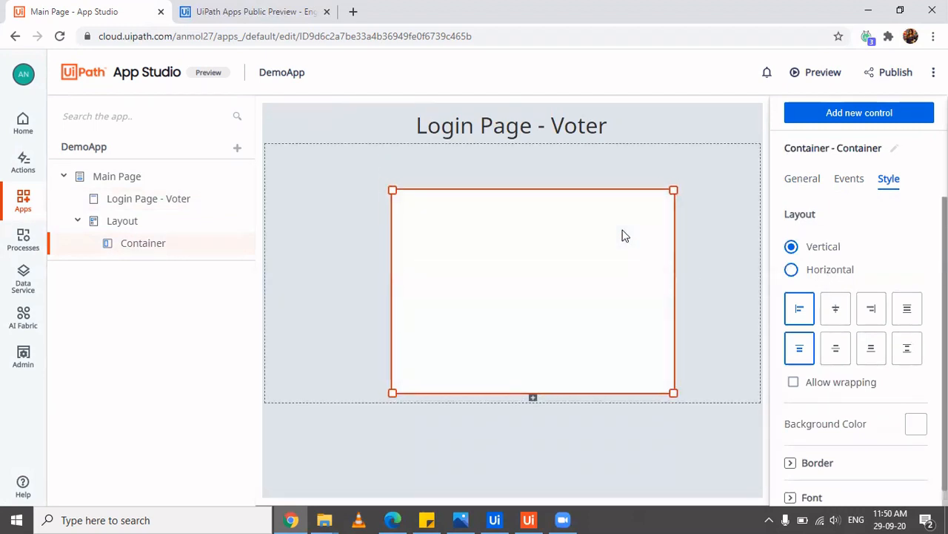
{"action": "left_click", "coordinate": [531, 122]}
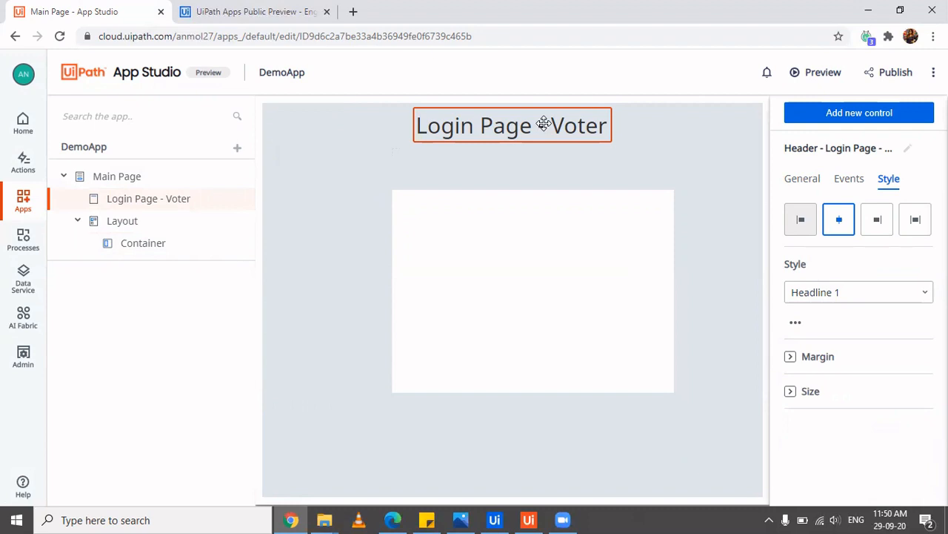
{"action": "left_click", "coordinate": [793, 360]}
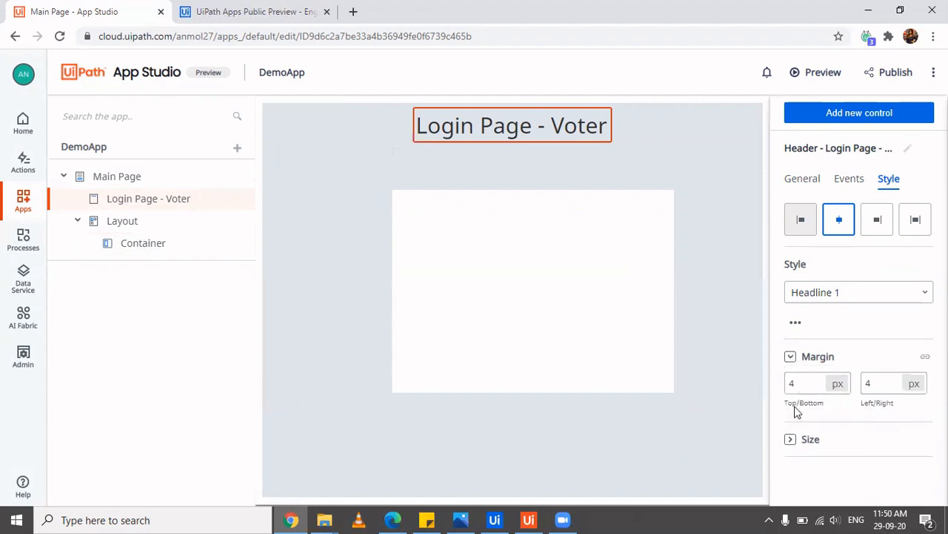
{"action": "left_click", "coordinate": [643, 328]}
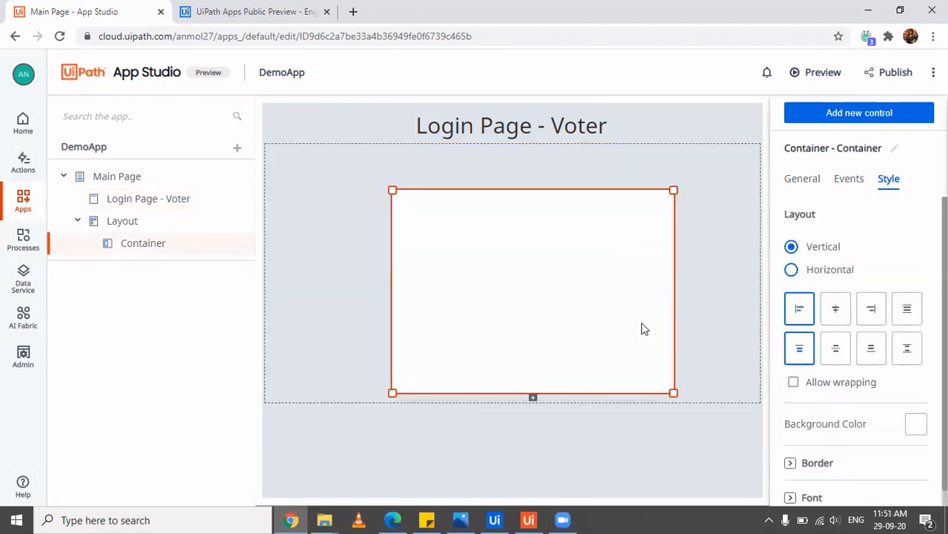
Give the container a border with thickness 5 and corner radius 1
{"action": "scroll", "coordinate": [839, 449], "scroll_direction": "down", "scroll_amount": 1}
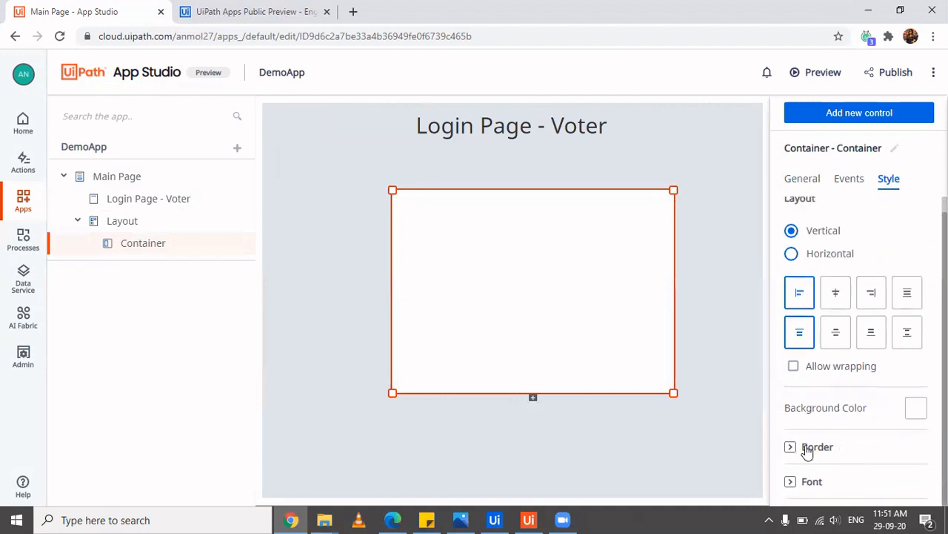
{"action": "left_click", "coordinate": [808, 449]}
{"action": "scroll", "coordinate": [804, 451], "scroll_direction": "down", "scroll_amount": 3}
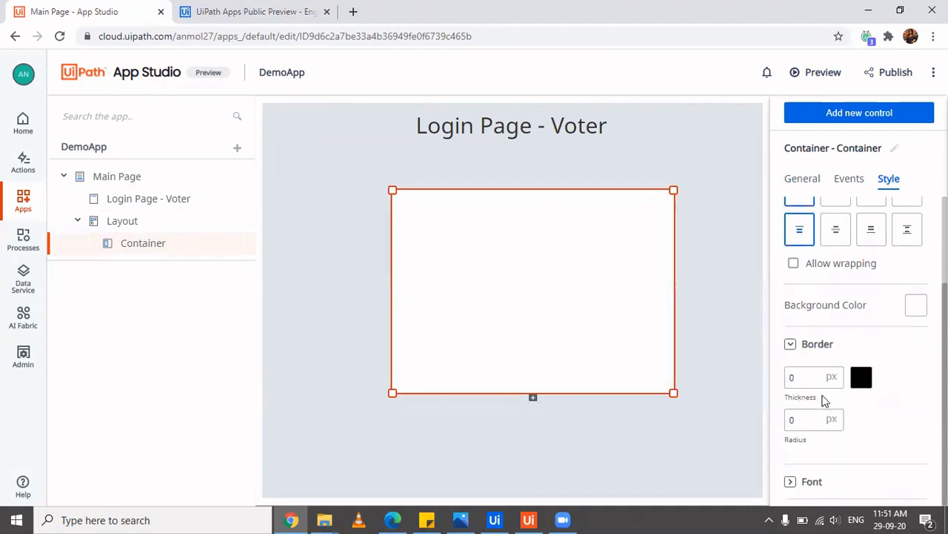
{"action": "left_click", "coordinate": [808, 378]}
{"action": "key", "text": "BackSpace"}
{"action": "type", "text": "5"}
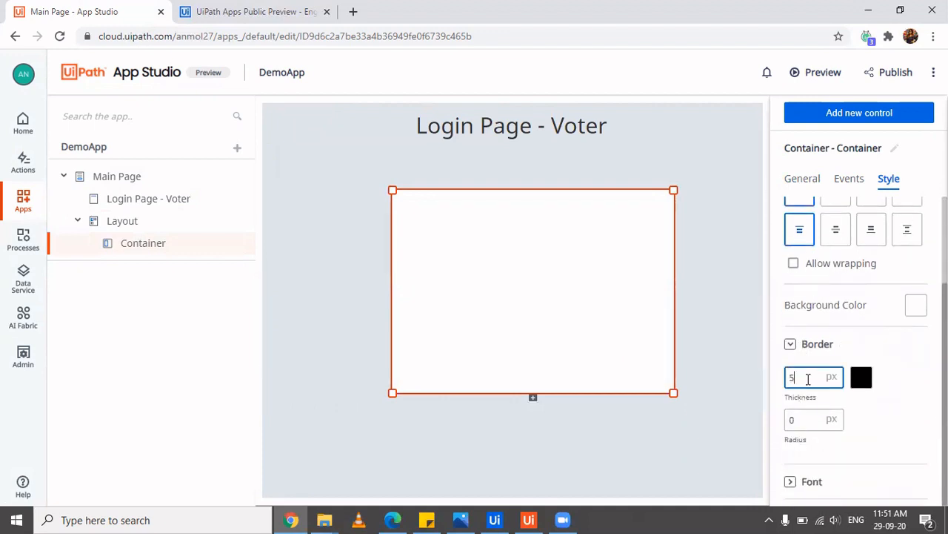
{"action": "left_click", "coordinate": [804, 420]}
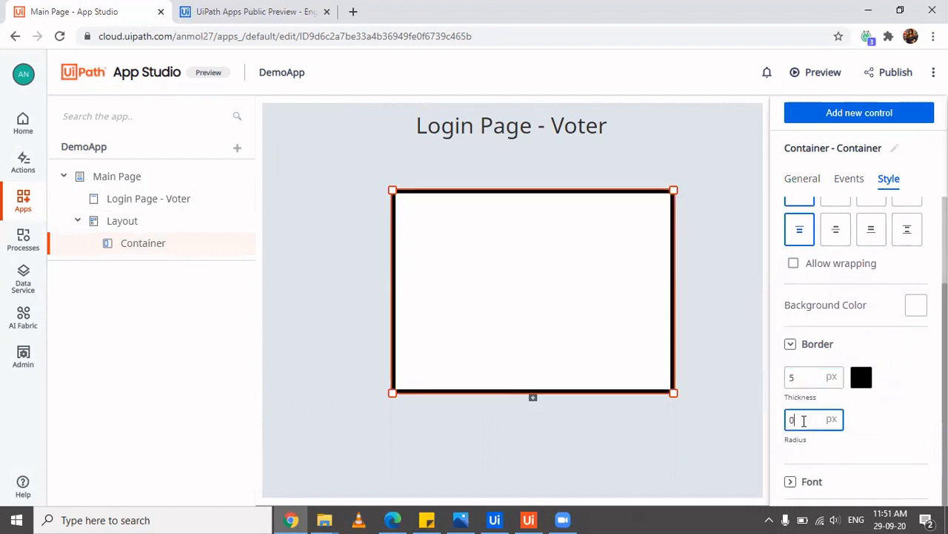
{"action": "key", "text": "BackSpace"}
{"action": "type", "text": "1"}
{"action": "left_click", "coordinate": [802, 378]}
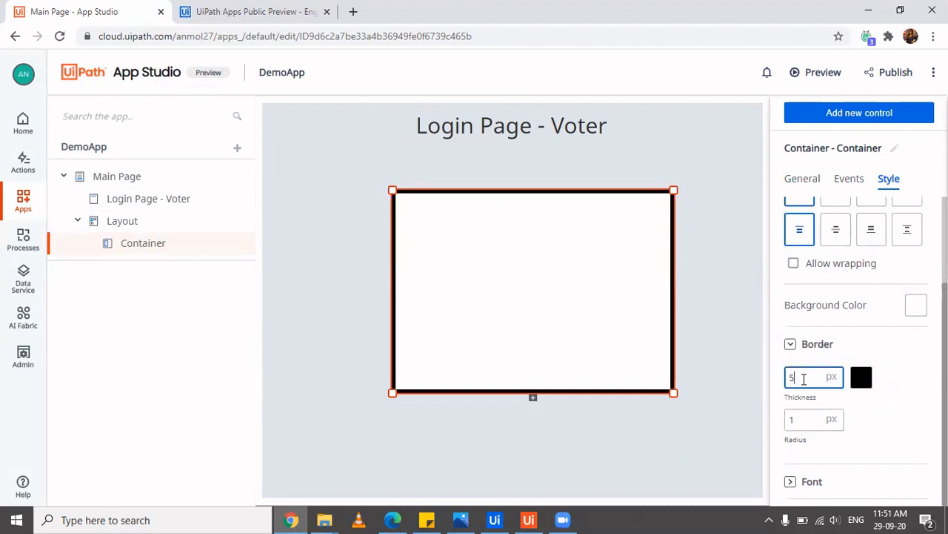
Select the main page and bring up the list of addable controls
{"action": "left_click", "coordinate": [576, 320]}
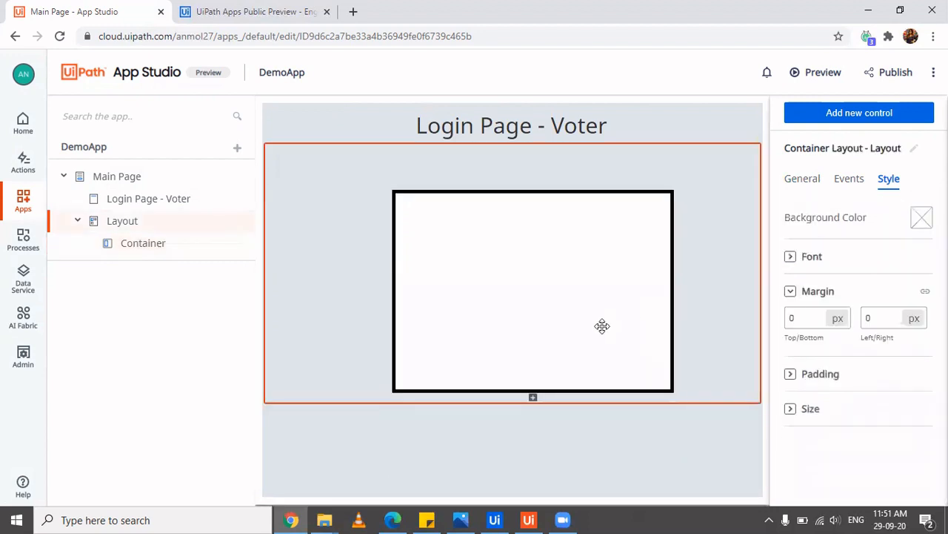
{"action": "left_click", "coordinate": [603, 326]}
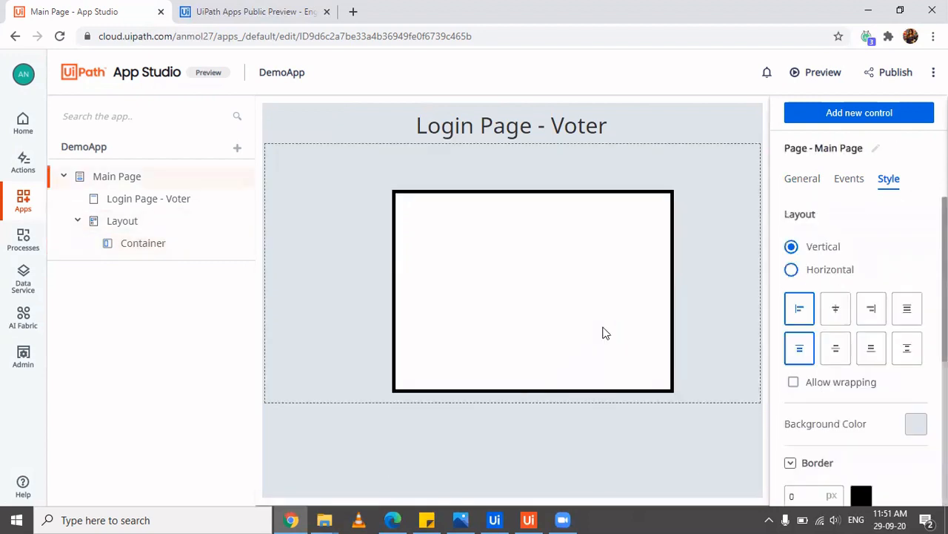
{"action": "left_click", "coordinate": [843, 114]}
Place a Label in the container and change its text to 'First Name'
{"action": "scroll", "coordinate": [846, 284], "scroll_direction": "up", "scroll_amount": 2}
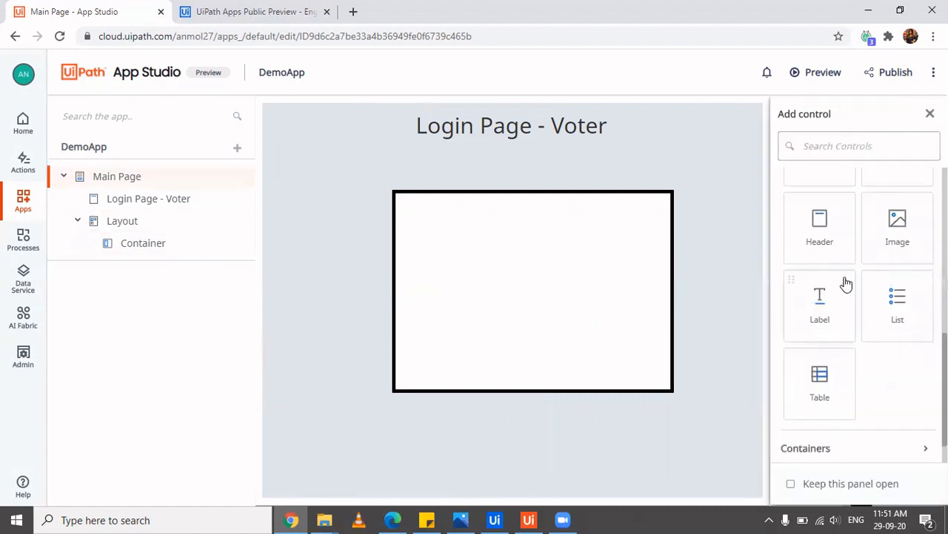
{"action": "scroll", "coordinate": [847, 284], "scroll_direction": "down", "scroll_amount": 2}
{"action": "left_click_drag", "start_coordinate": [812, 317], "coordinate": [409, 203]}
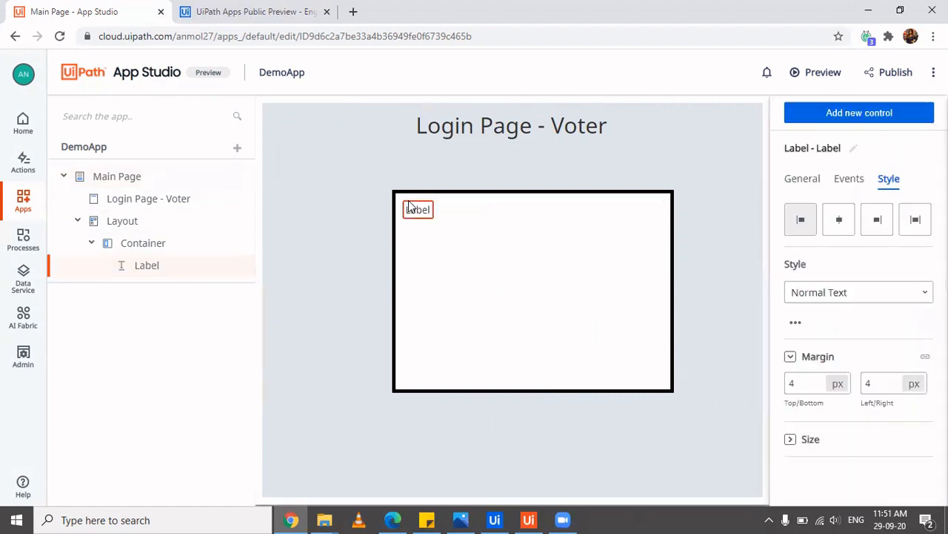
{"action": "left_click", "coordinate": [804, 181]}
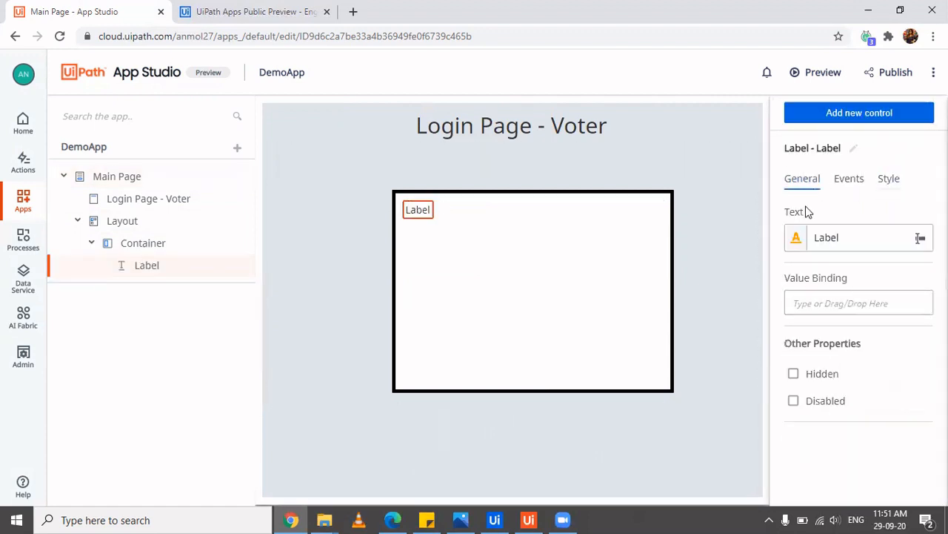
{"action": "left_click", "coordinate": [853, 235]}
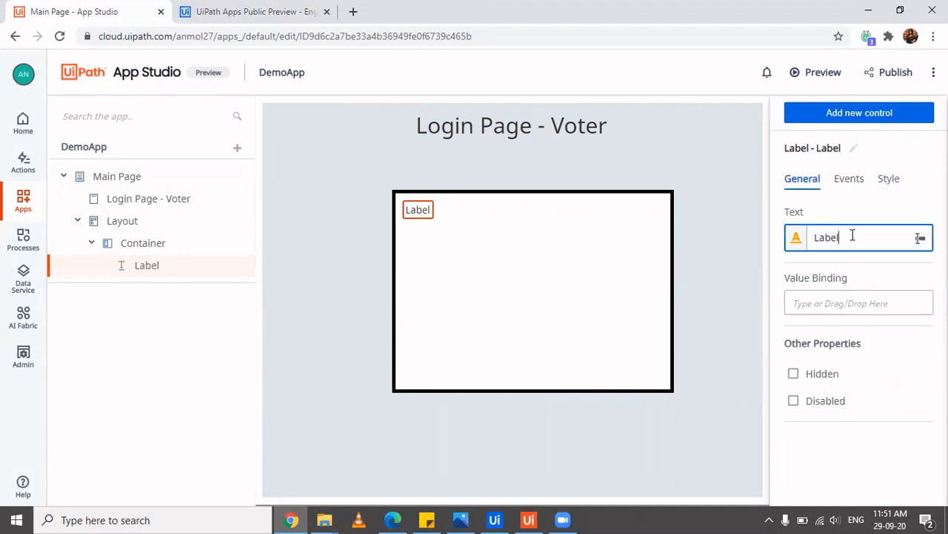
{"action": "double_click", "coordinate": [853, 236]}
{"action": "type", "text": "First Name"}
{"action": "key", "text": "BackSpace"}
{"action": "key", "text": "BackSpace"}
{"action": "key", "text": "BackSpace"}
{"action": "type", "text": "ame"}
{"action": "left_click", "coordinate": [526, 267]}
Review the First Name label's style, keeping Normal Text, and its event rules
{"action": "left_click", "coordinate": [450, 209]}
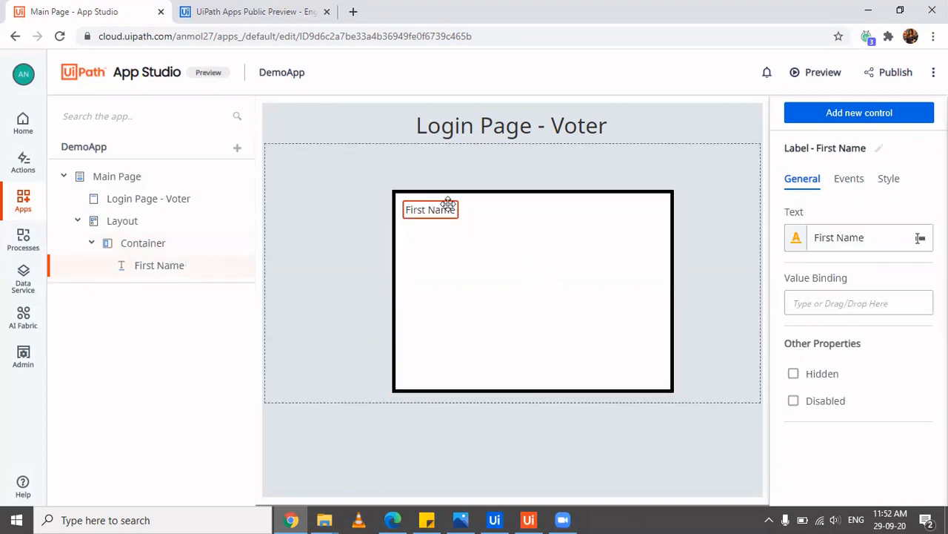
{"action": "left_click", "coordinate": [897, 183]}
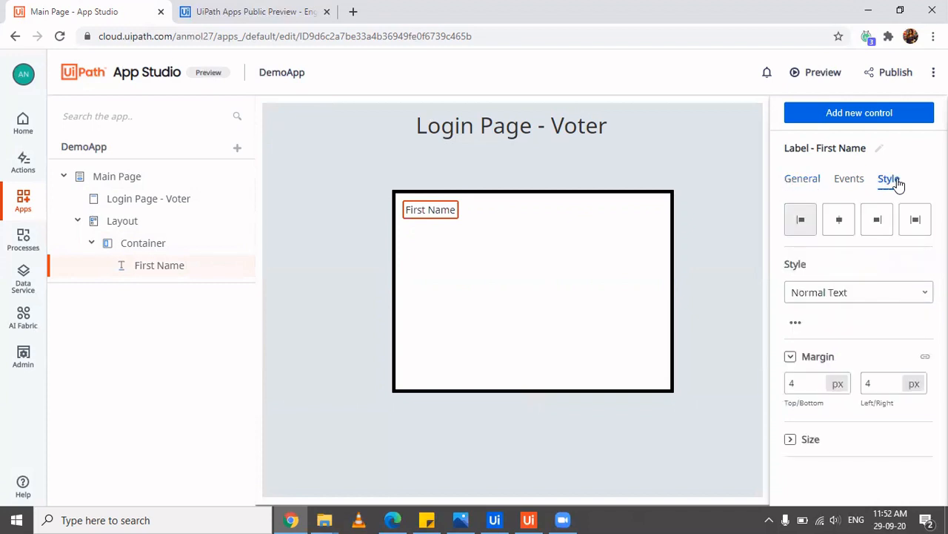
{"action": "left_click", "coordinate": [897, 294]}
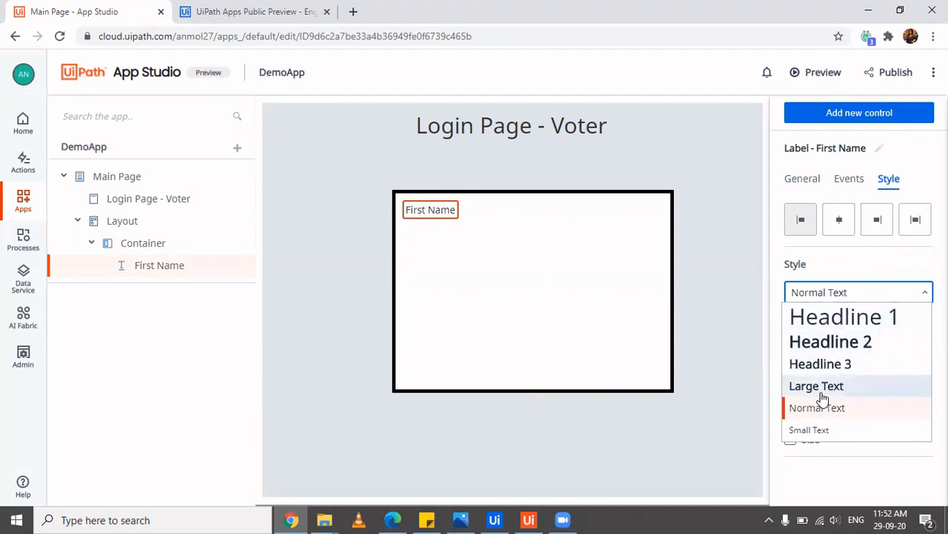
{"action": "left_click", "coordinate": [577, 283]}
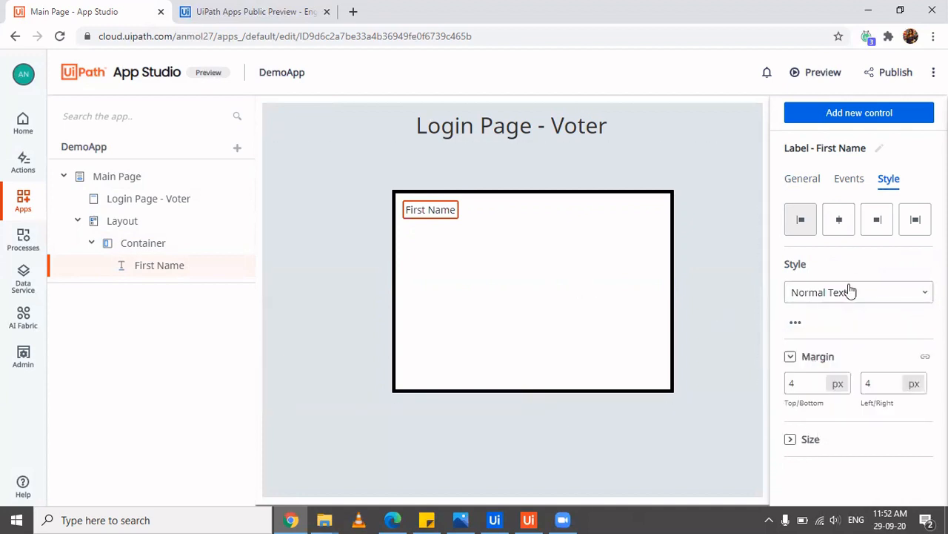
{"action": "left_click", "coordinate": [850, 181]}
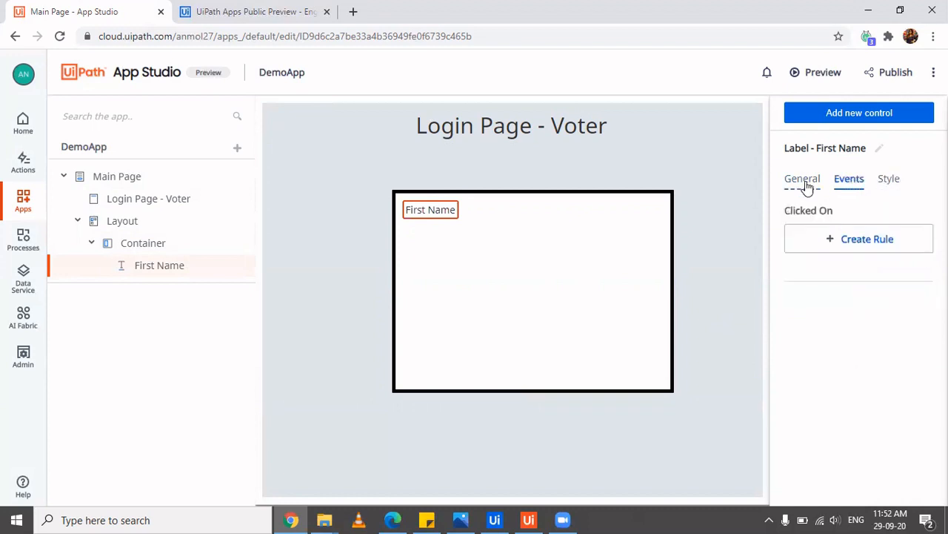
{"action": "left_click", "coordinate": [803, 182]}
Drag a Textbox into the container just below the First Name label
{"action": "left_click", "coordinate": [865, 115]}
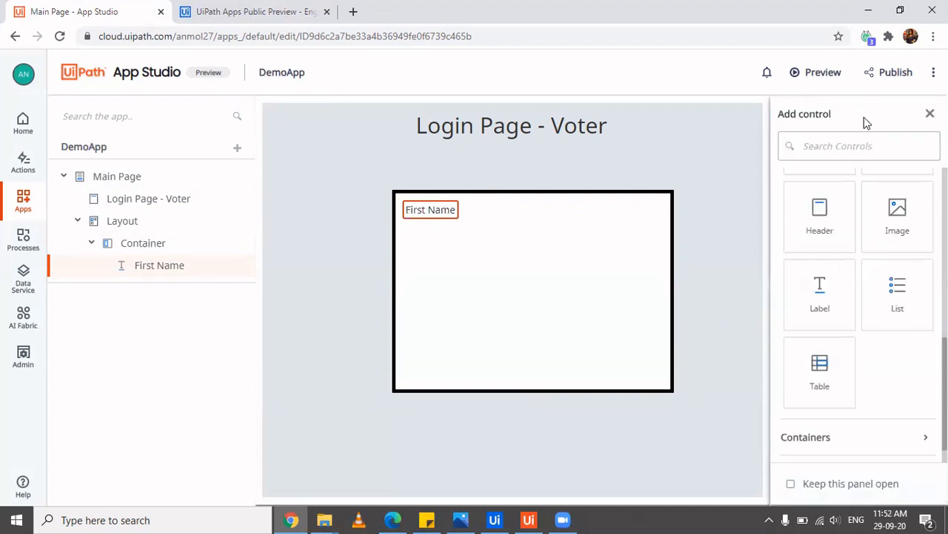
{"action": "scroll", "coordinate": [878, 285], "scroll_direction": "up", "scroll_amount": 1}
{"action": "scroll", "coordinate": [879, 283], "scroll_direction": "up", "scroll_amount": 3}
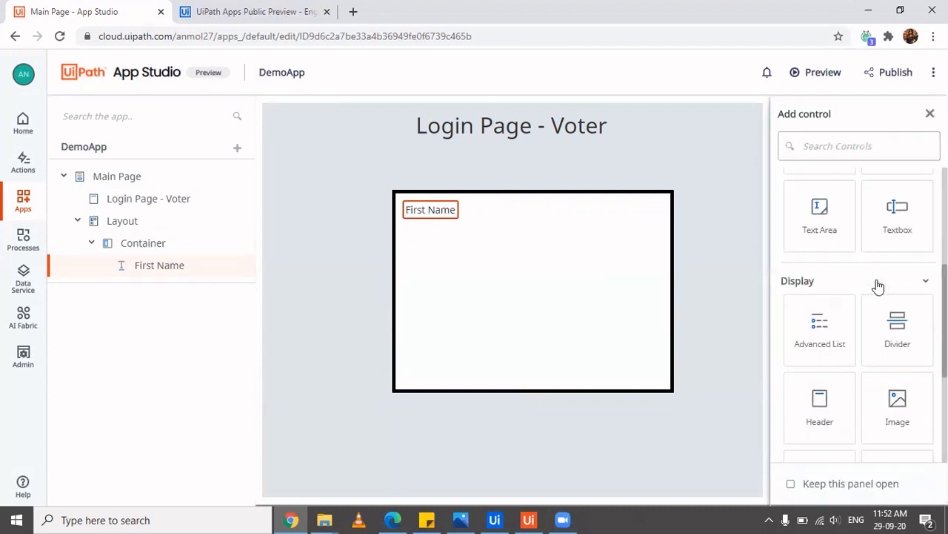
{"action": "scroll", "coordinate": [914, 271], "scroll_direction": "up", "scroll_amount": 1}
{"action": "left_click_drag", "start_coordinate": [914, 271], "coordinate": [409, 231]}
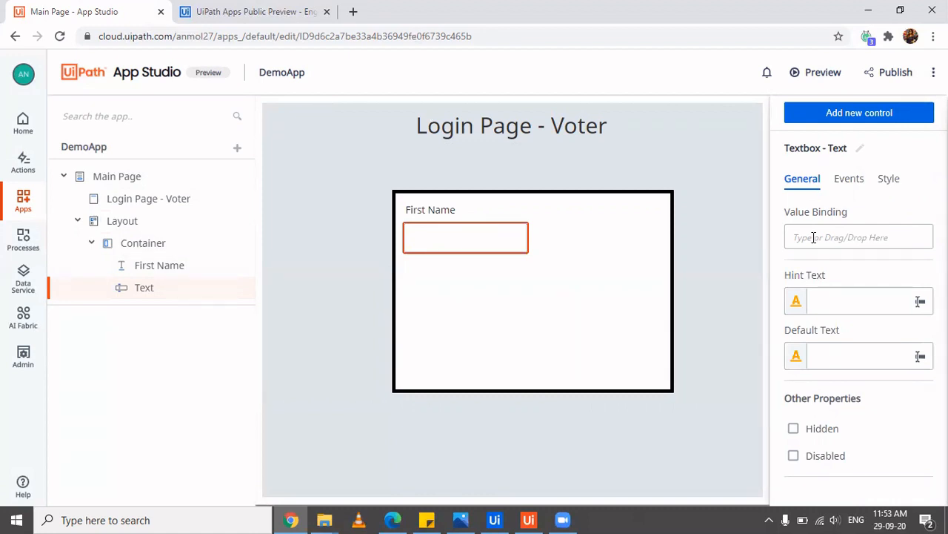
{"action": "left_click", "coordinate": [250, 14]}
{"action": "scroll", "coordinate": [309, 389], "scroll_direction": "down", "scroll_amount": 15}
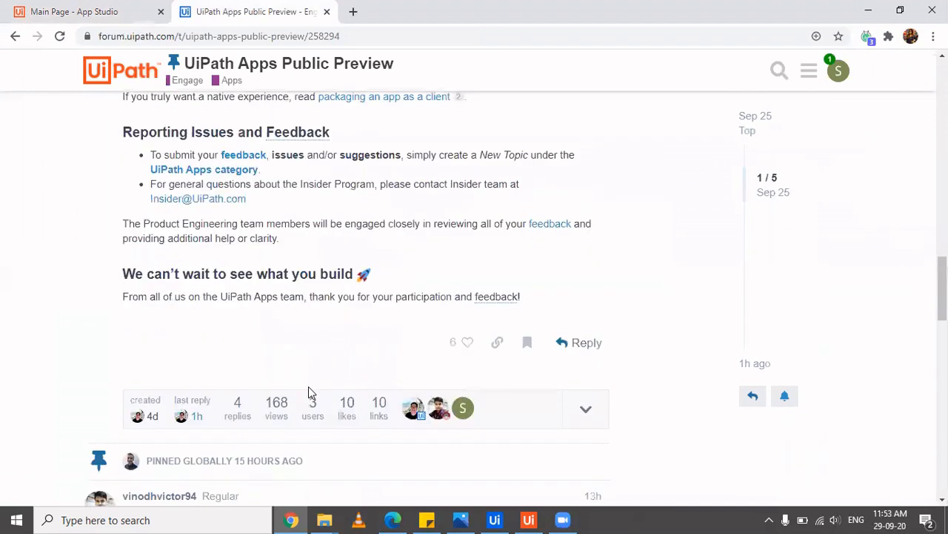
{"action": "scroll", "coordinate": [309, 394], "scroll_direction": "down", "scroll_amount": 4}
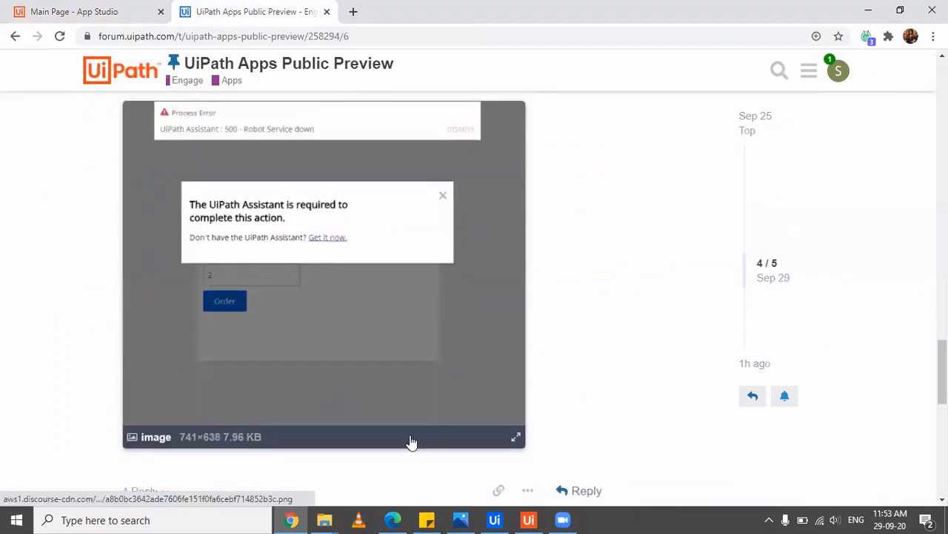
{"action": "scroll", "coordinate": [418, 463], "scroll_direction": "up", "scroll_amount": 2}
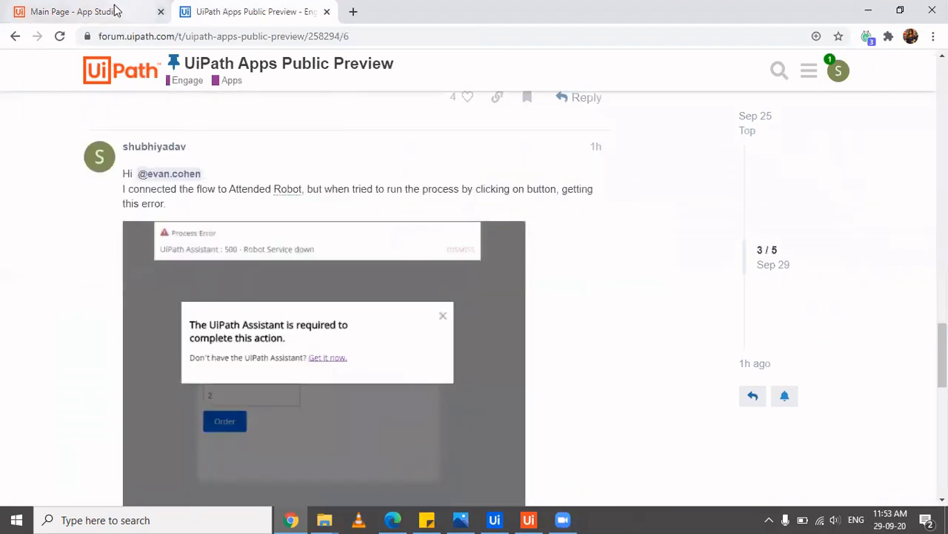
{"action": "left_click", "coordinate": [74, 12]}
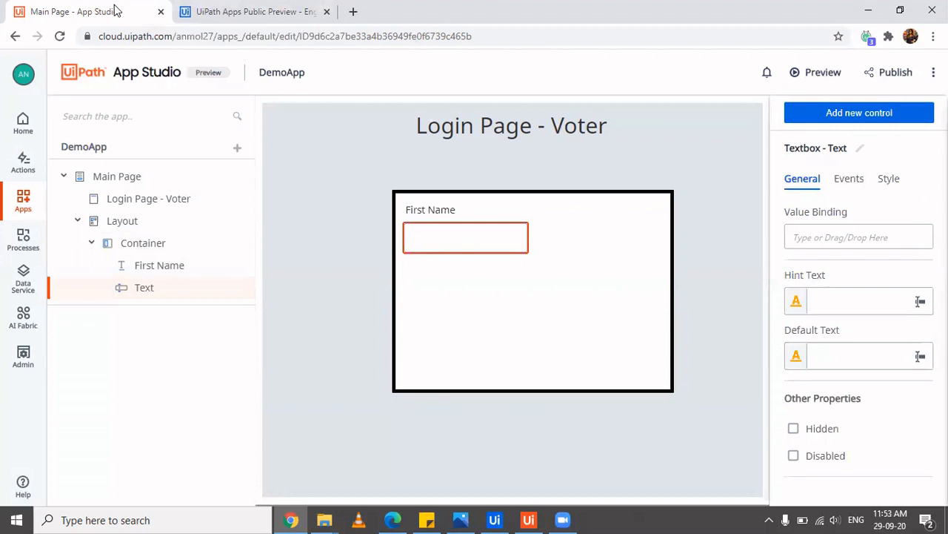
Select the First Name textbox inside the login container
{"action": "left_click", "coordinate": [486, 243]}
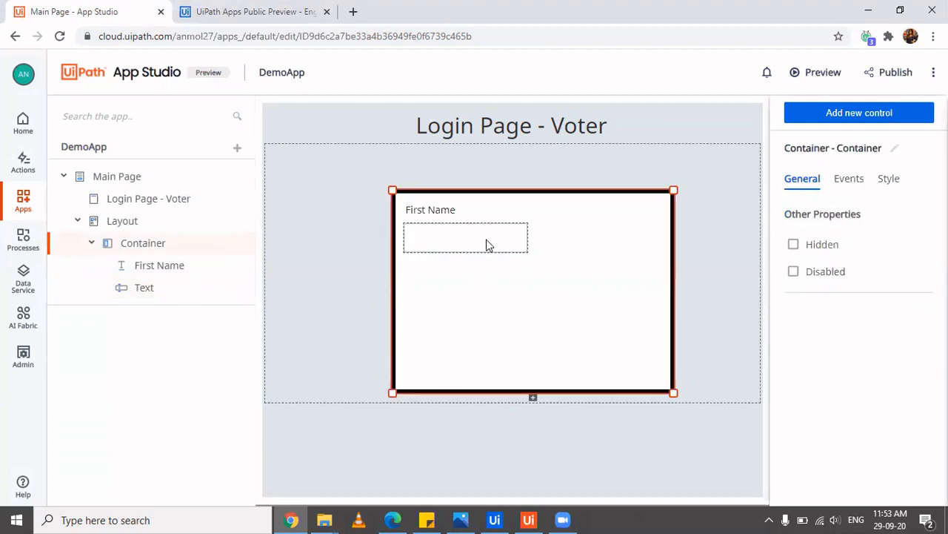
{"action": "left_click", "coordinate": [526, 265]}
{"action": "left_click", "coordinate": [508, 256]}
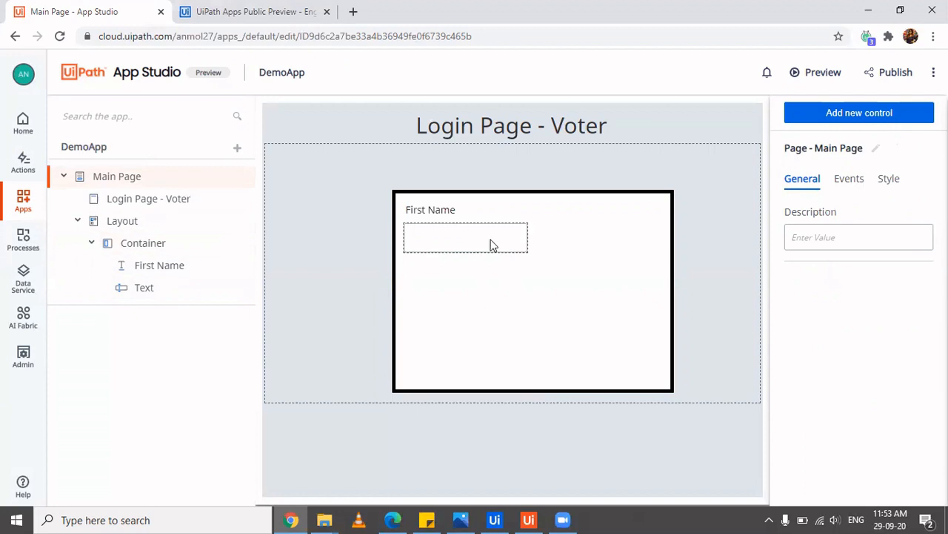
{"action": "left_click", "coordinate": [491, 245]}
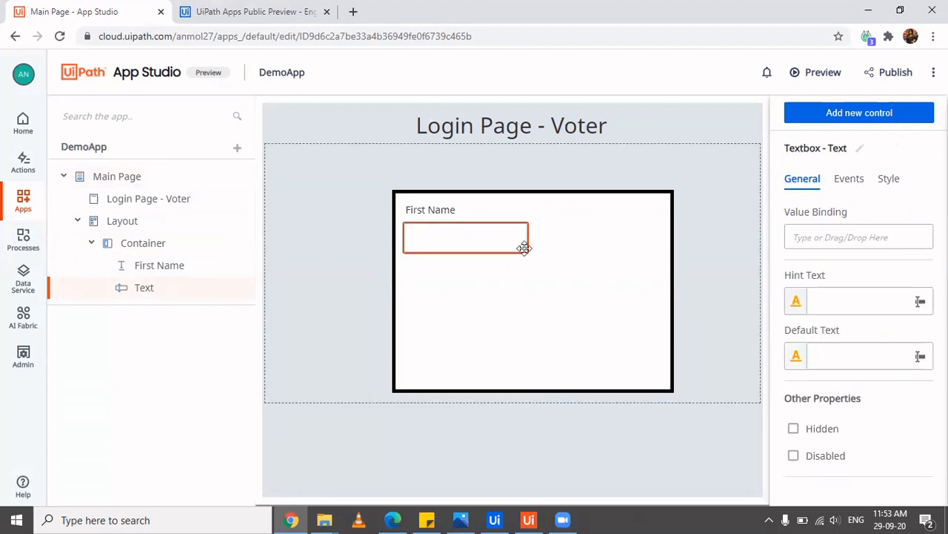
Add an app variable named FName through the textbox's Value Binding resources
{"action": "left_click", "coordinate": [815, 243]}
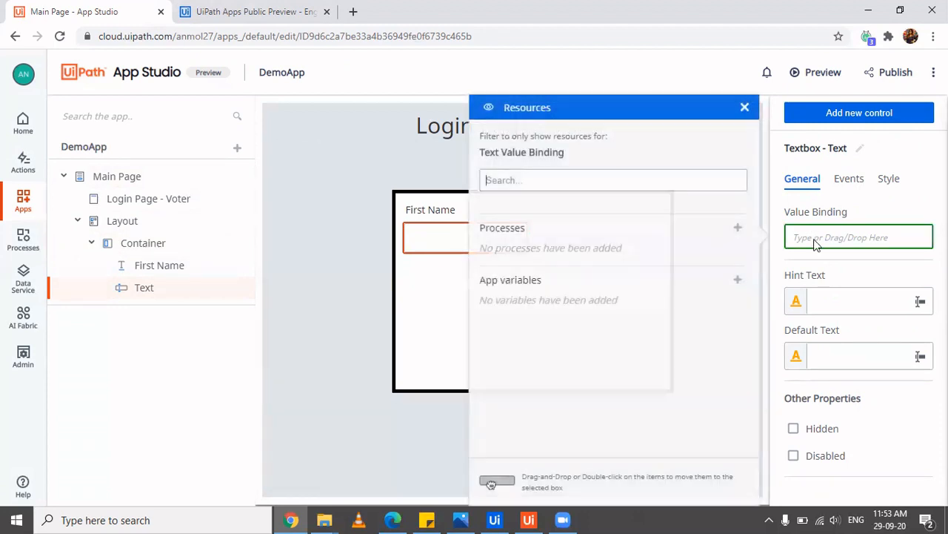
{"action": "left_click", "coordinate": [738, 281]}
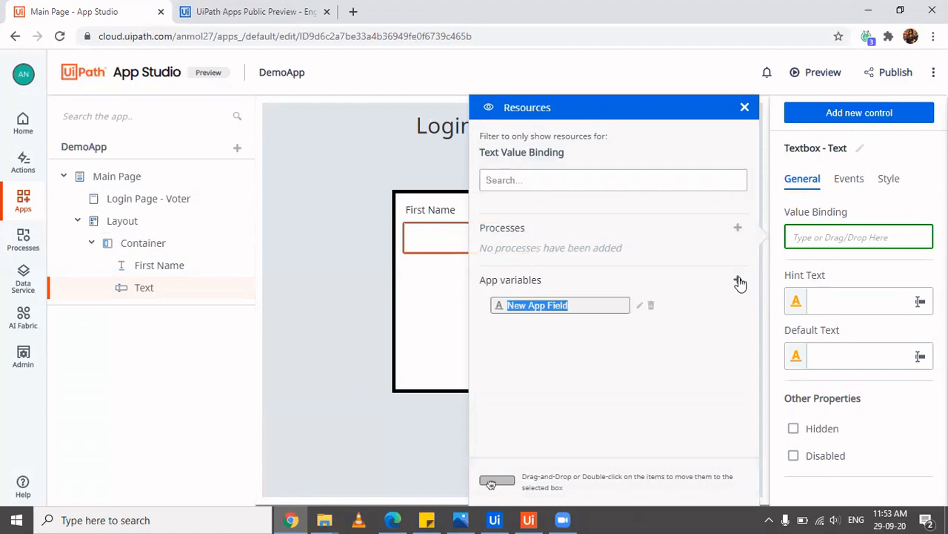
{"action": "type", "text": "Name"}
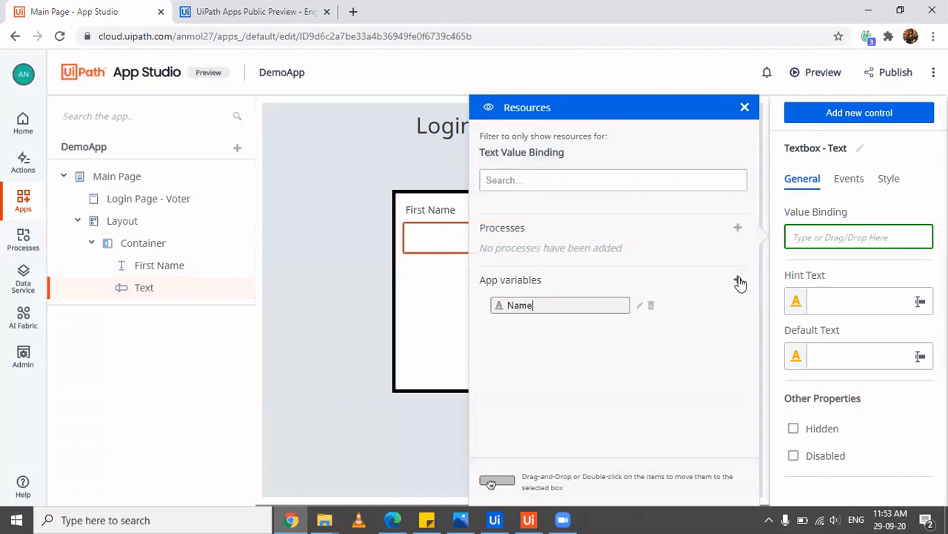
{"action": "key", "text": "Home"}
{"action": "type", "text": "F"}
{"action": "key", "text": "Return"}
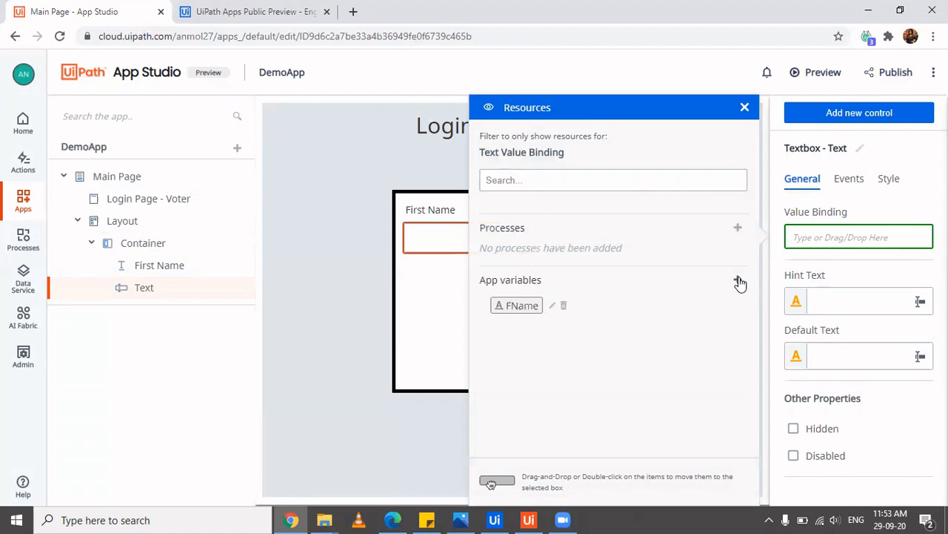
{"action": "left_click", "coordinate": [835, 246]}
{"action": "left_click", "coordinate": [541, 242]}
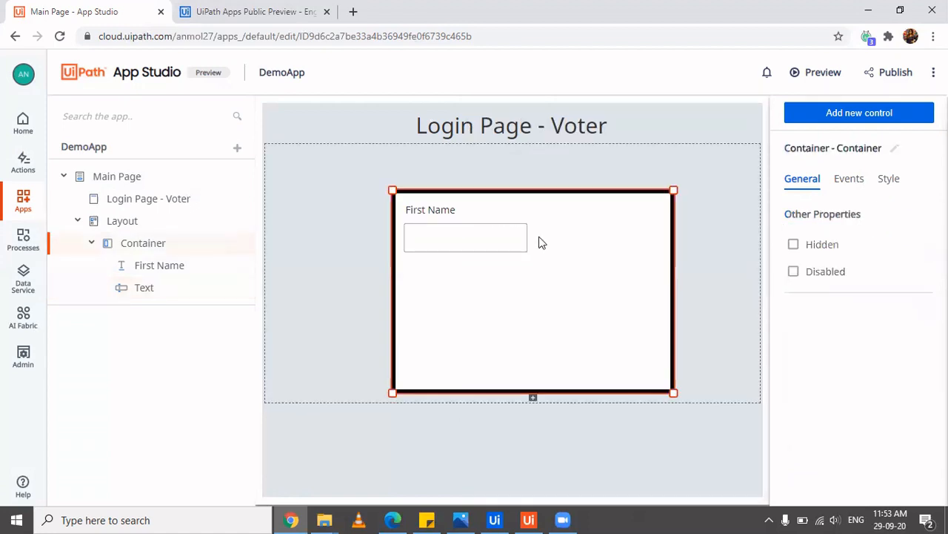
{"action": "left_click", "coordinate": [446, 214]}
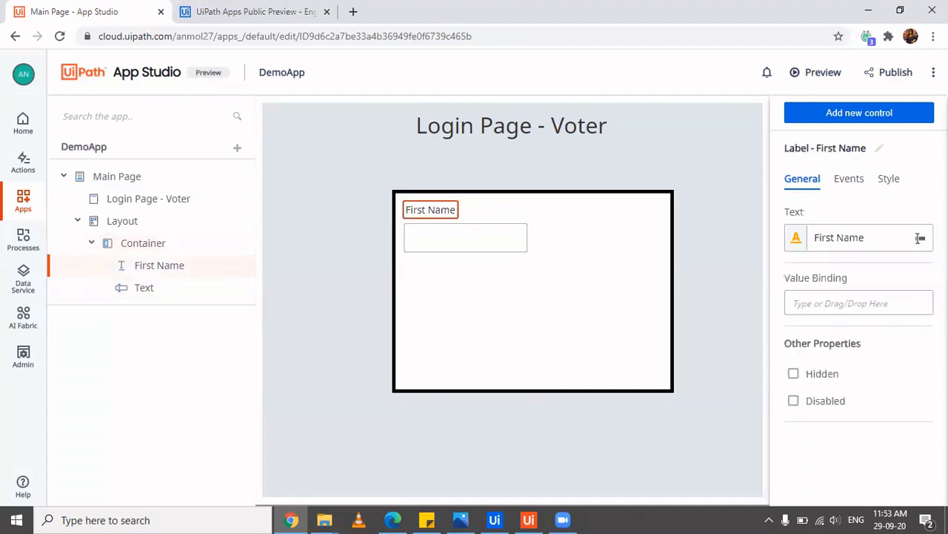
With the controls panel kept open, add Label, Textbox, Label, Textbox to the container
{"action": "left_click", "coordinate": [898, 112]}
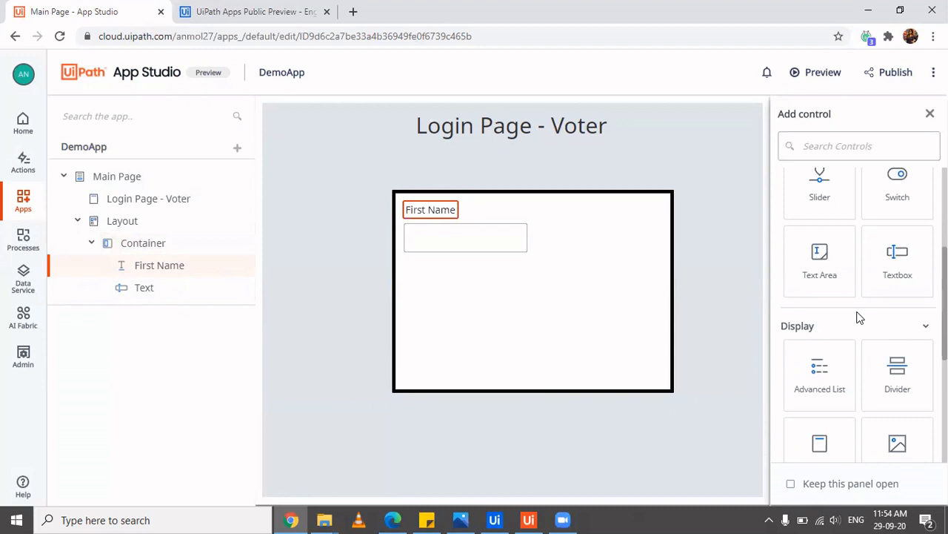
{"action": "left_click", "coordinate": [792, 484]}
{"action": "scroll", "coordinate": [860, 272], "scroll_direction": "down", "scroll_amount": 3}
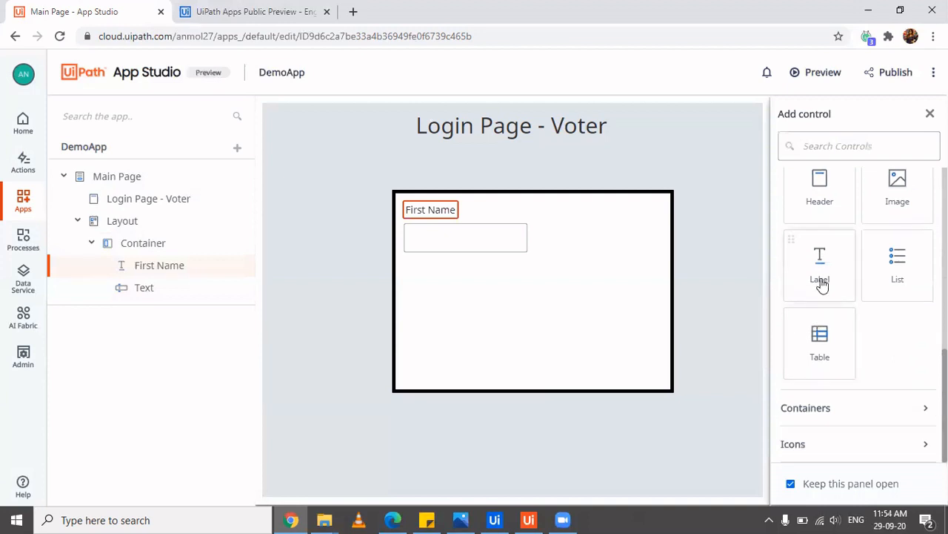
{"action": "left_click_drag", "start_coordinate": [820, 284], "coordinate": [417, 265]}
{"action": "scroll", "coordinate": [860, 244], "scroll_direction": "up", "scroll_amount": 1}
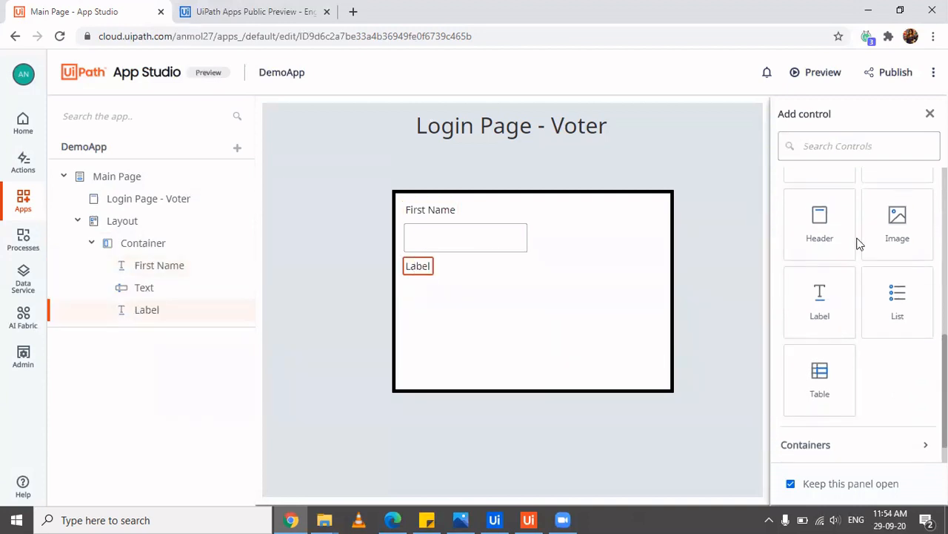
{"action": "scroll", "coordinate": [860, 244], "scroll_direction": "up", "scroll_amount": 2}
{"action": "left_click_drag", "start_coordinate": [899, 207], "coordinate": [404, 288]}
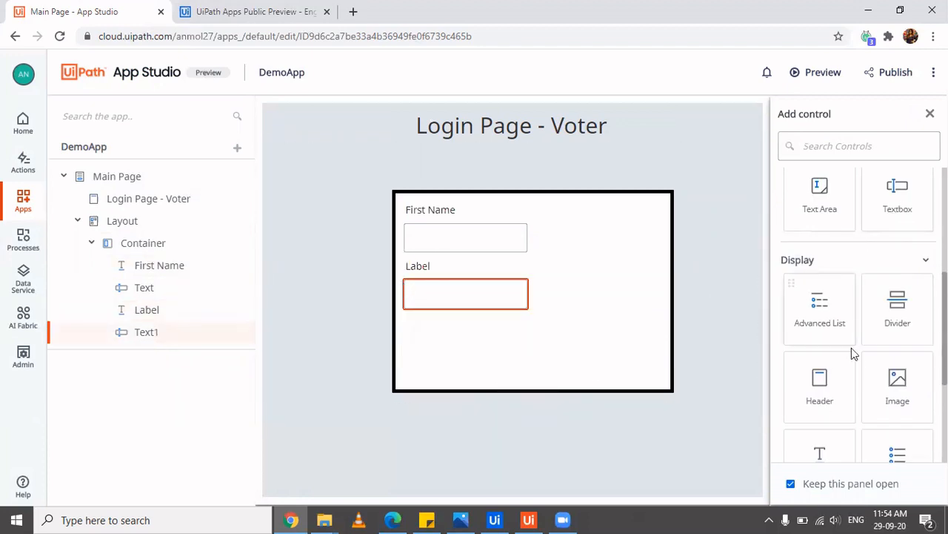
{"action": "scroll", "coordinate": [852, 352], "scroll_direction": "down", "scroll_amount": 3}
{"action": "left_click_drag", "start_coordinate": [832, 279], "coordinate": [415, 320]}
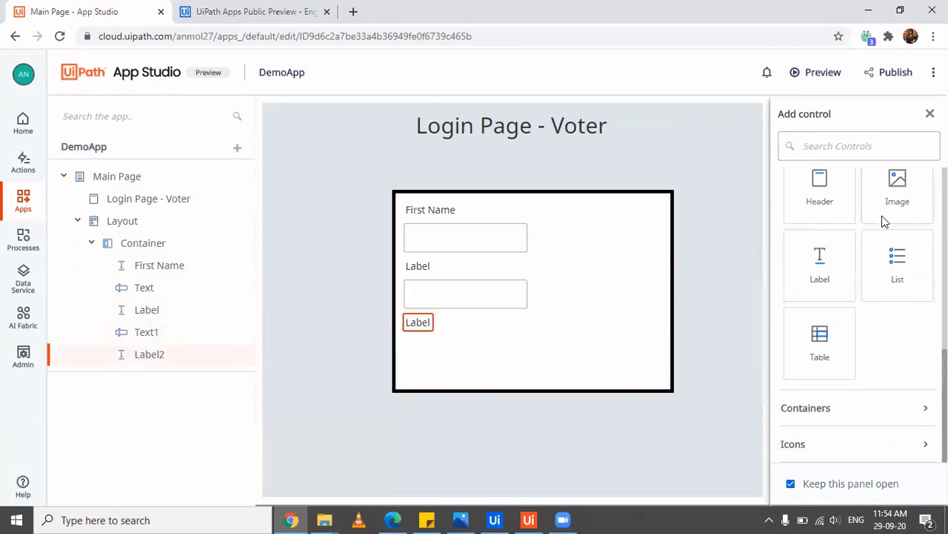
{"action": "scroll", "coordinate": [882, 221], "scroll_direction": "up", "scroll_amount": 3}
{"action": "left_click_drag", "start_coordinate": [897, 234], "coordinate": [408, 335]}
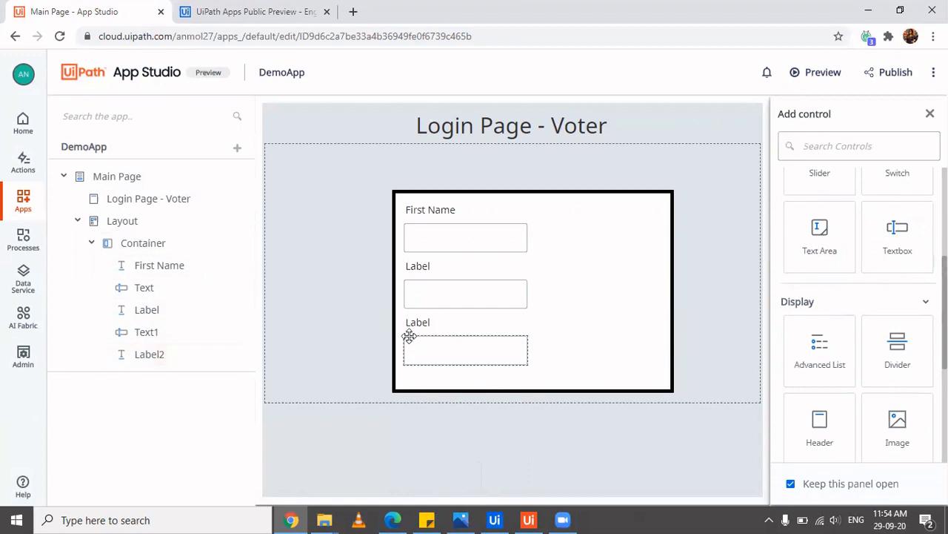
Make the container taller and add a Button below the third textbox
{"action": "left_click", "coordinate": [677, 412]}
{"action": "left_click", "coordinate": [635, 390]}
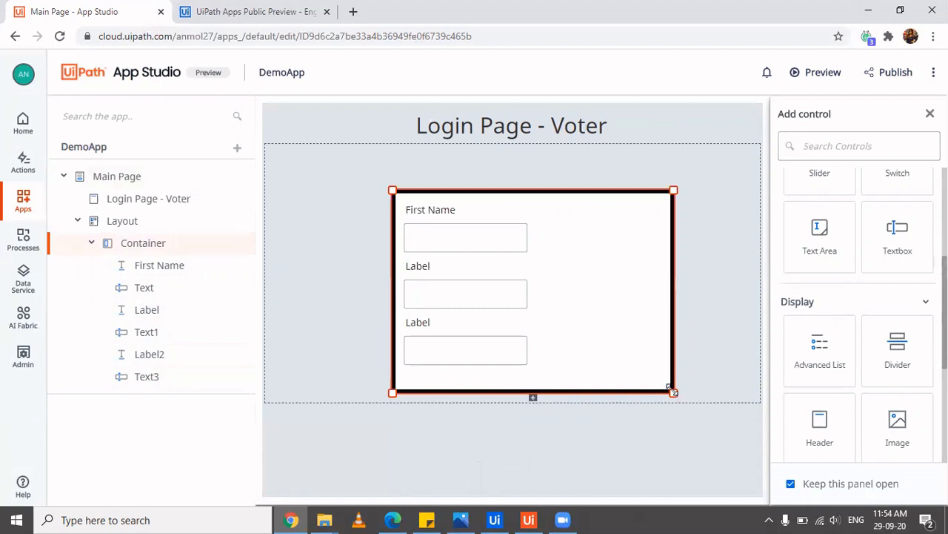
{"action": "left_click_drag", "start_coordinate": [673, 398], "coordinate": [676, 434]}
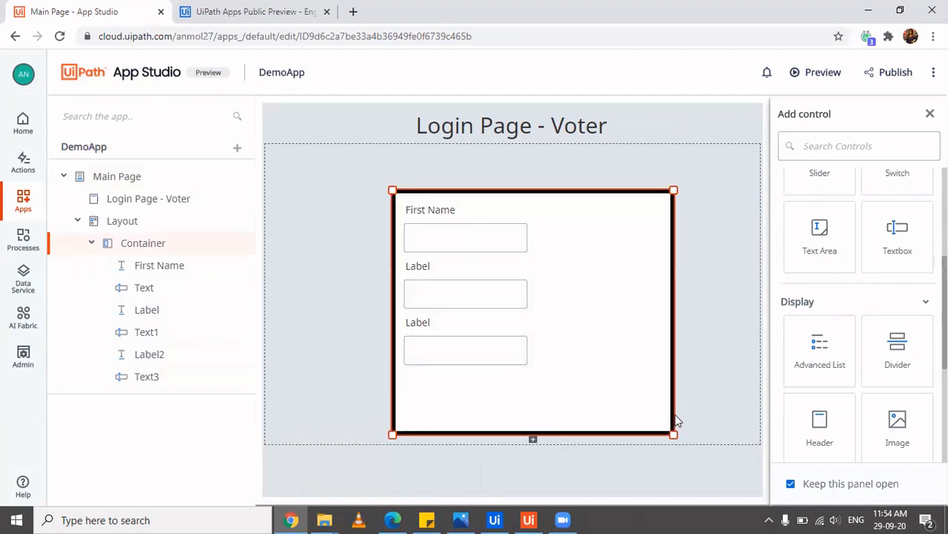
{"action": "scroll", "coordinate": [880, 303], "scroll_direction": "up", "scroll_amount": 3}
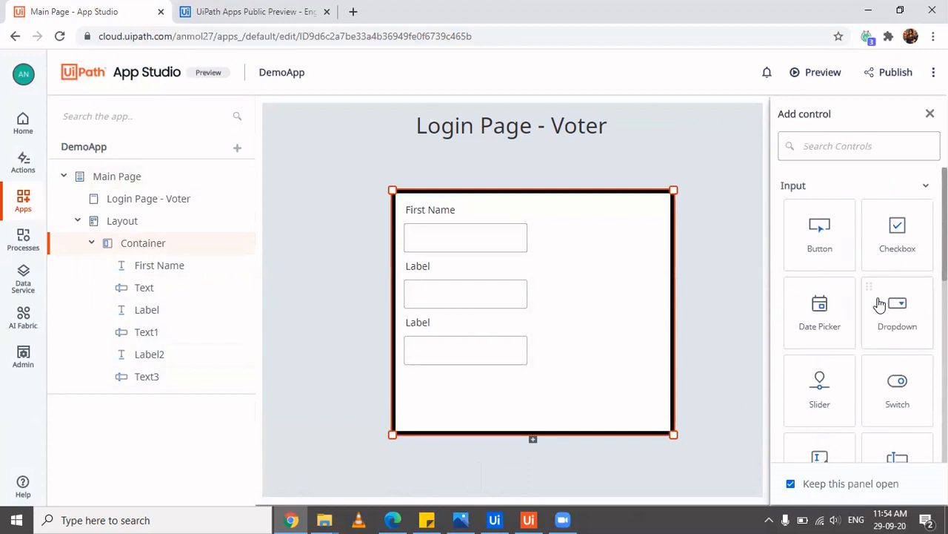
{"action": "left_click_drag", "start_coordinate": [843, 252], "coordinate": [413, 386]}
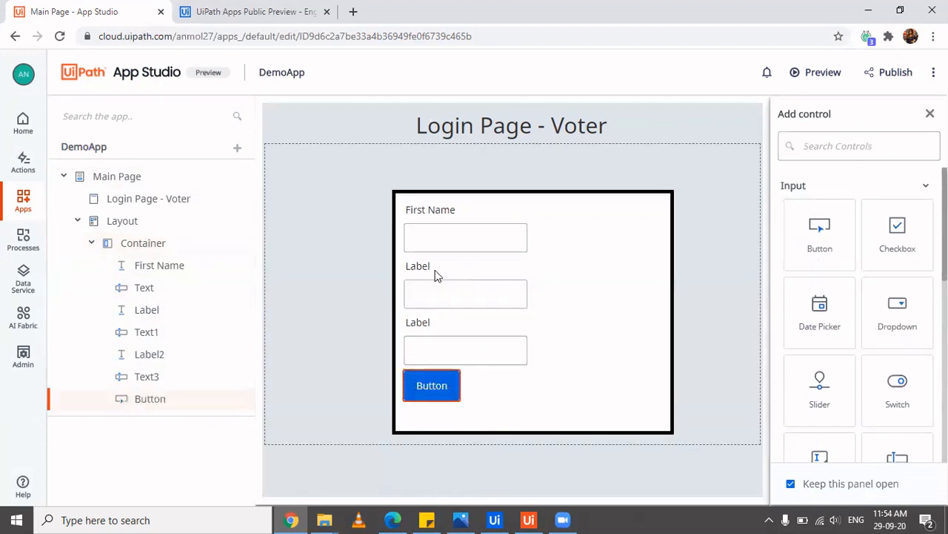
Change the second label's text to Last Name
{"action": "left_click", "coordinate": [417, 269]}
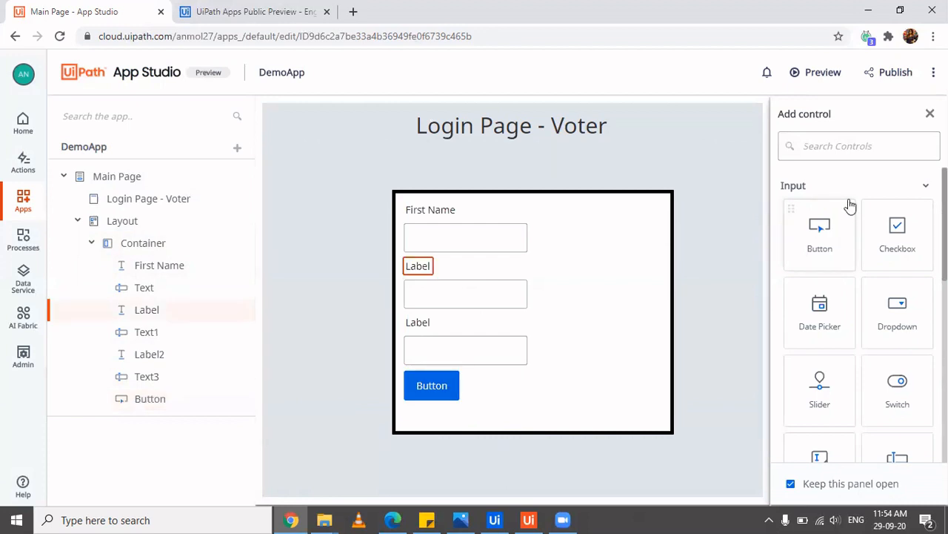
{"action": "left_click", "coordinate": [791, 483]}
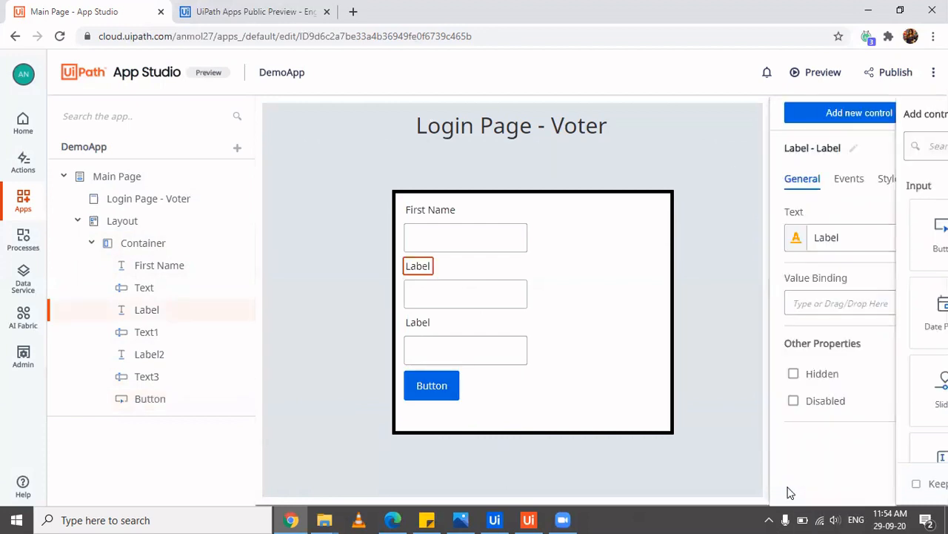
{"action": "left_click", "coordinate": [857, 232]}
{"action": "double_click", "coordinate": [857, 230]}
{"action": "type", "text": "Last Name"}
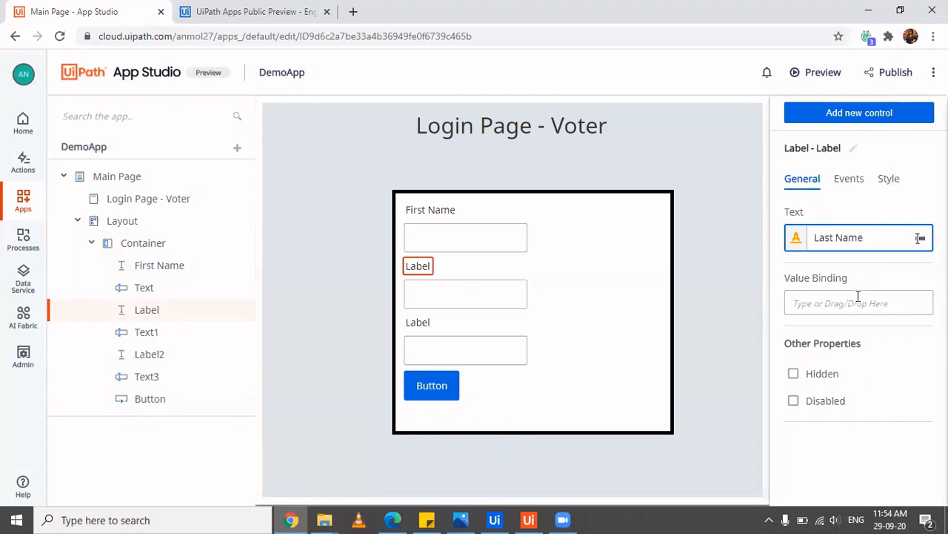
Add an app variable named LName from the Last Name textbox's value binding
{"action": "left_click", "coordinate": [488, 291]}
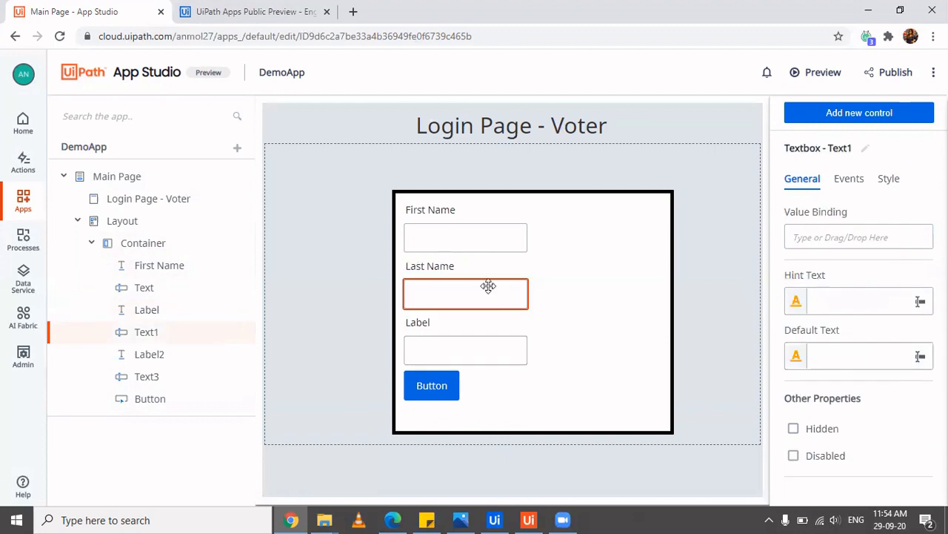
{"action": "left_click", "coordinate": [858, 235]}
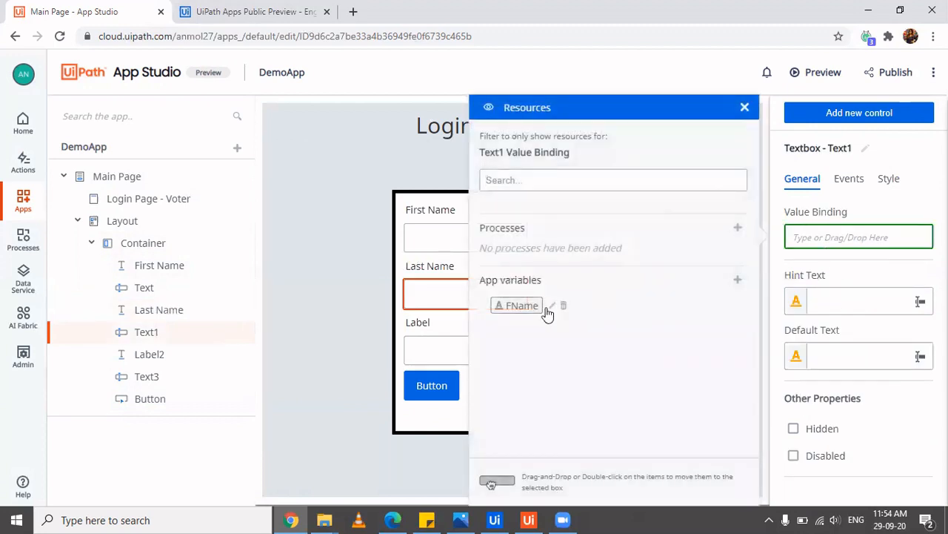
{"action": "left_click", "coordinate": [738, 280]}
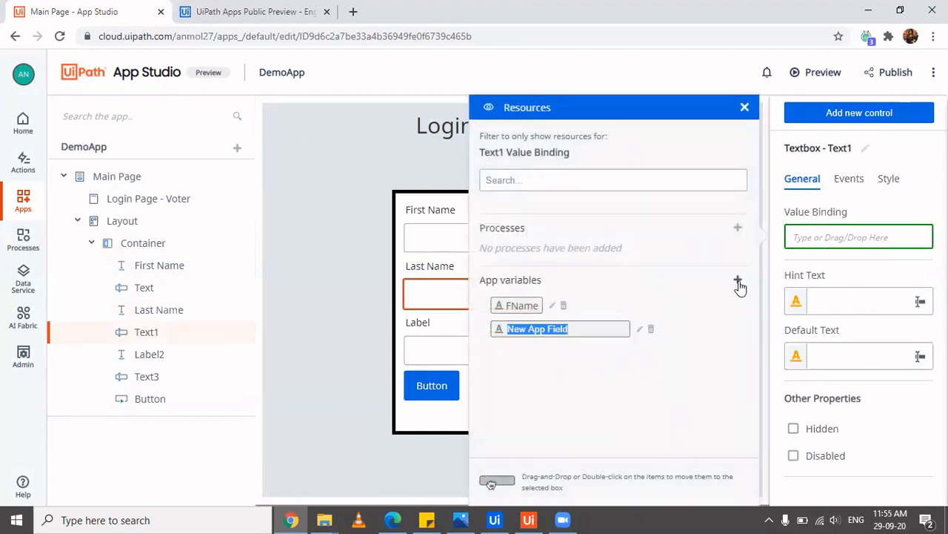
{"action": "type", "text": "LName"}
{"action": "key", "text": "Return"}
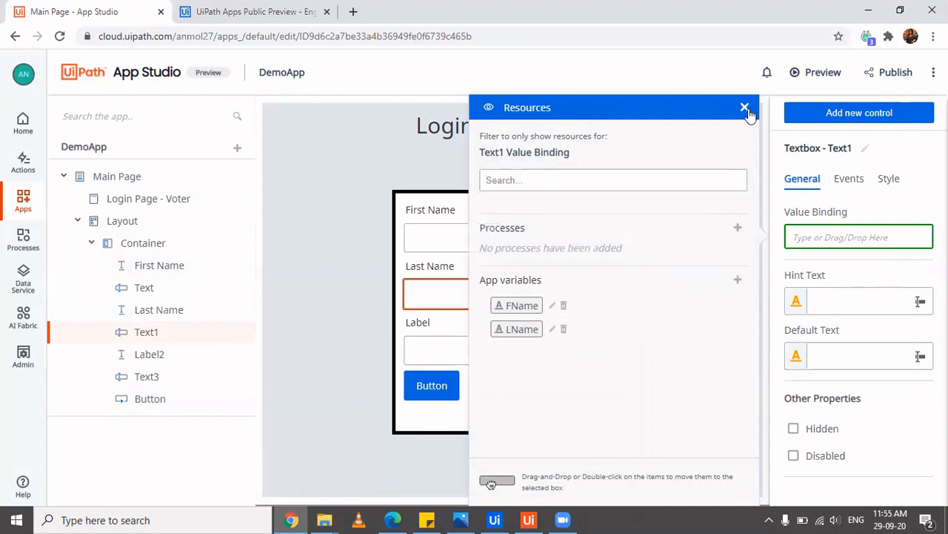
{"action": "left_click", "coordinate": [420, 323]}
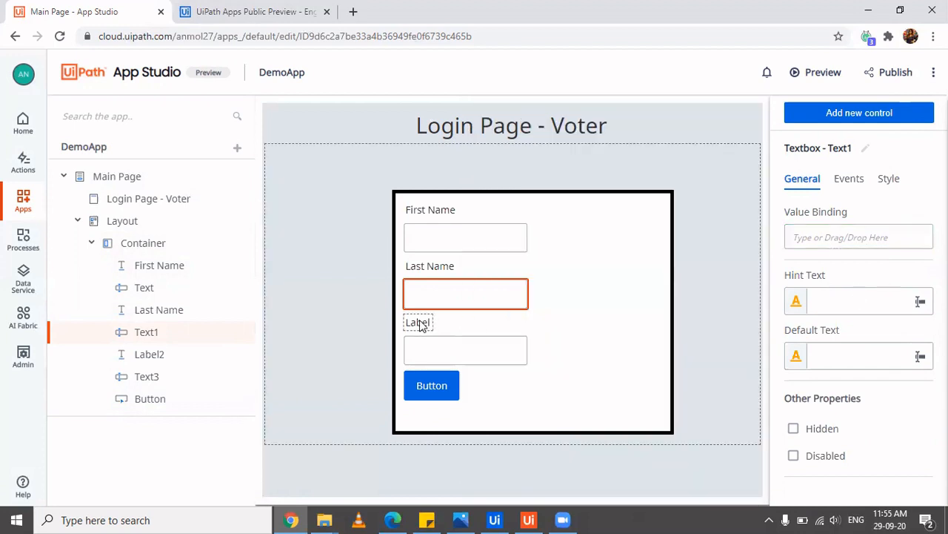
Relabel the third label as Age
{"action": "left_click", "coordinate": [419, 325]}
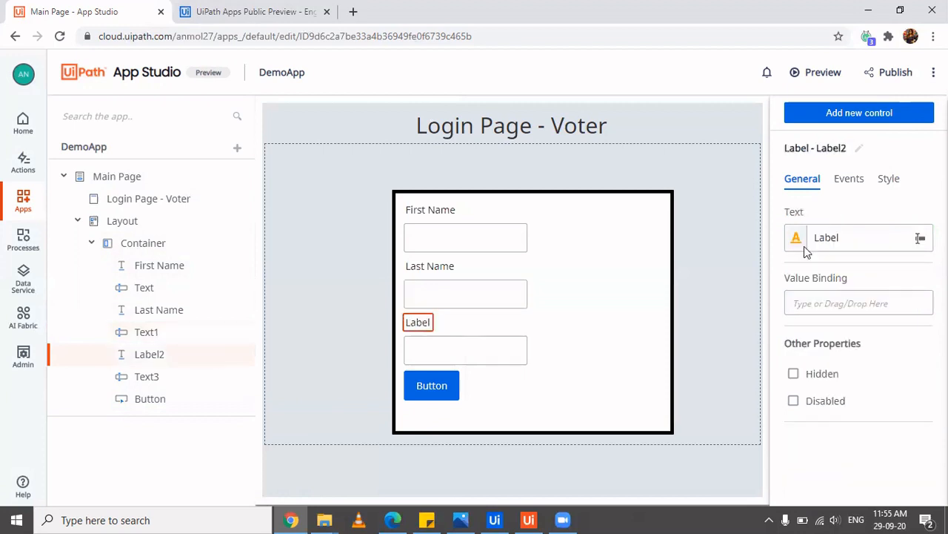
{"action": "double_click", "coordinate": [843, 235]}
{"action": "type", "text": "ga"}
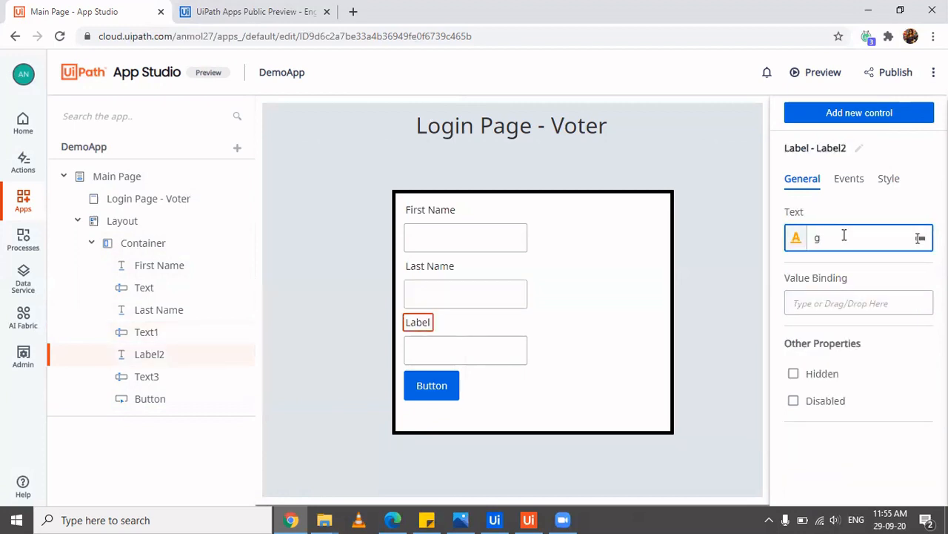
{"action": "key", "text": "BackSpace"}
{"action": "type", "text": "Age"}
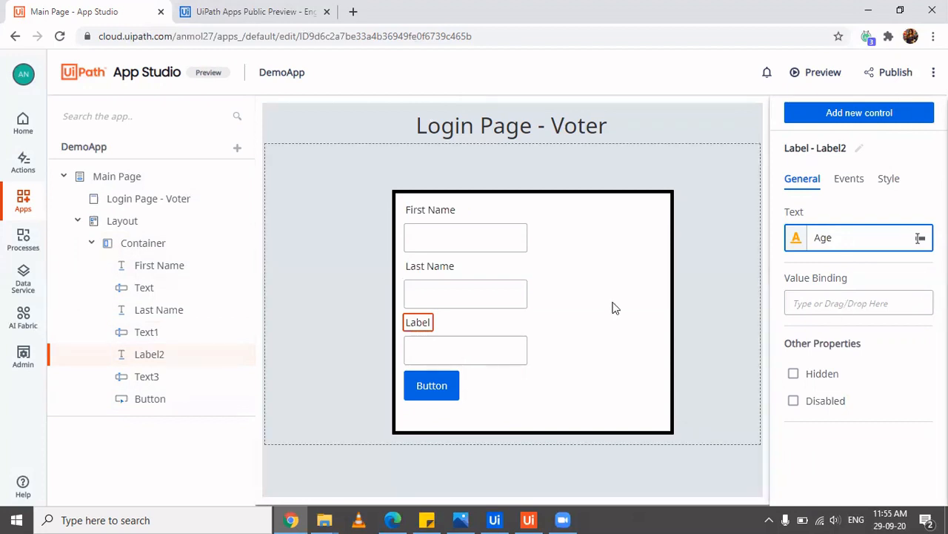
Create a new app variable named Age from the Age box's resources, without binding it
{"action": "left_click", "coordinate": [504, 355]}
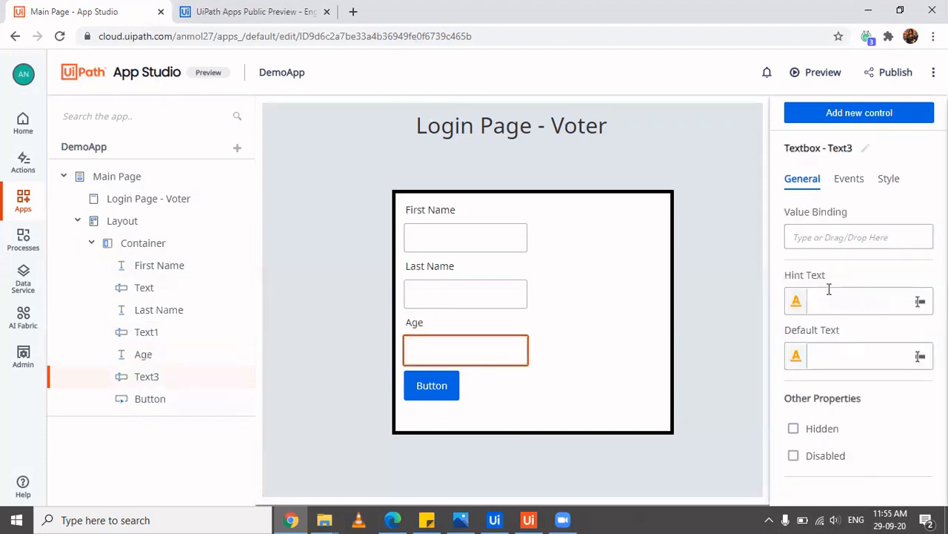
{"action": "left_click", "coordinate": [846, 236]}
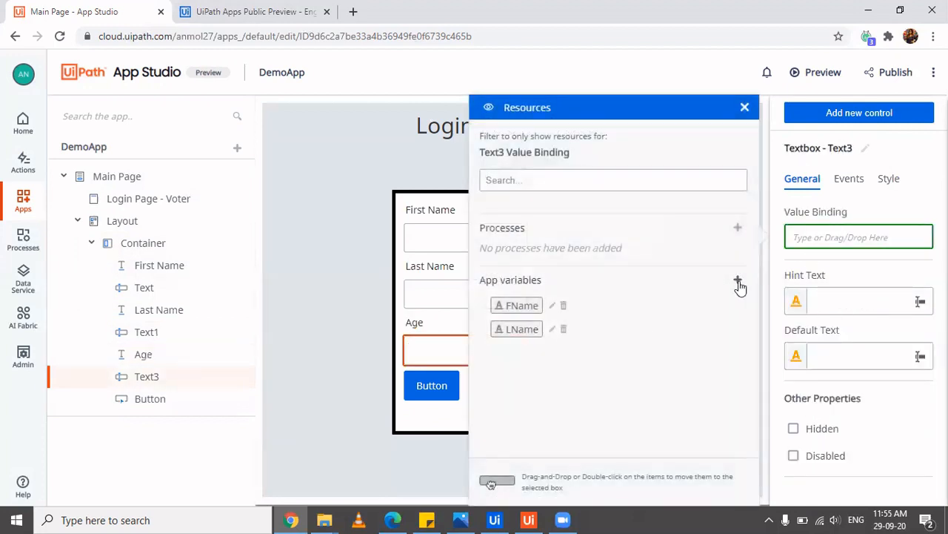
{"action": "left_click", "coordinate": [739, 284]}
{"action": "type", "text": "Age"}
{"action": "key", "text": "Return"}
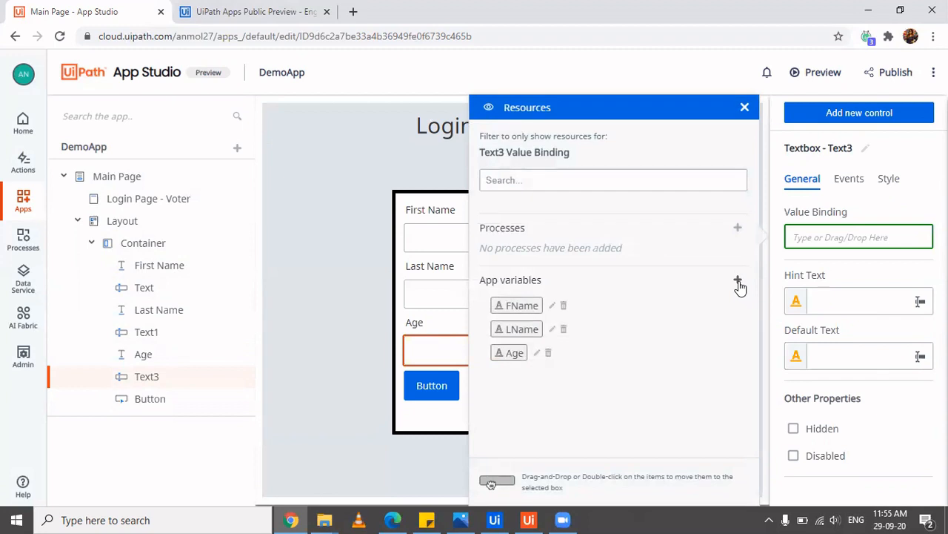
{"action": "left_click", "coordinate": [447, 380]}
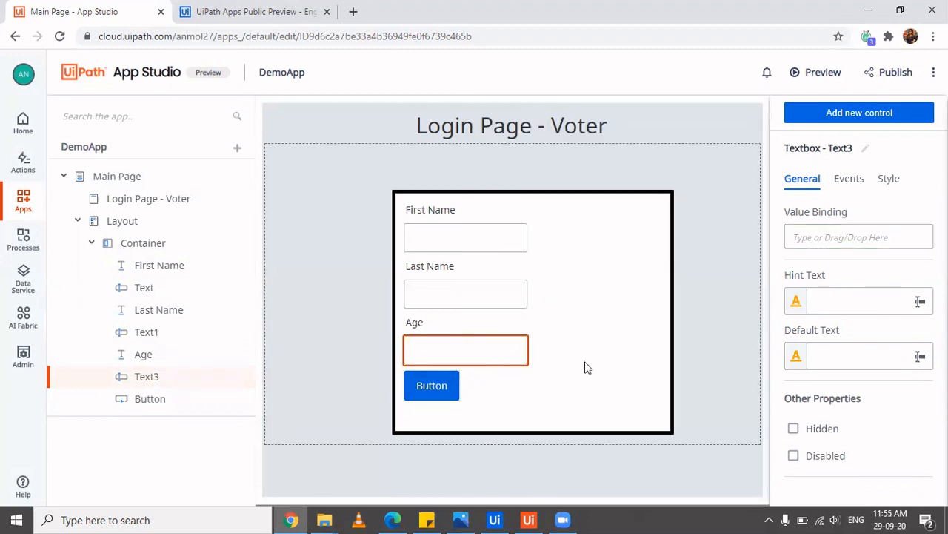
Replace the form button's text with Validate
{"action": "left_click", "coordinate": [439, 392]}
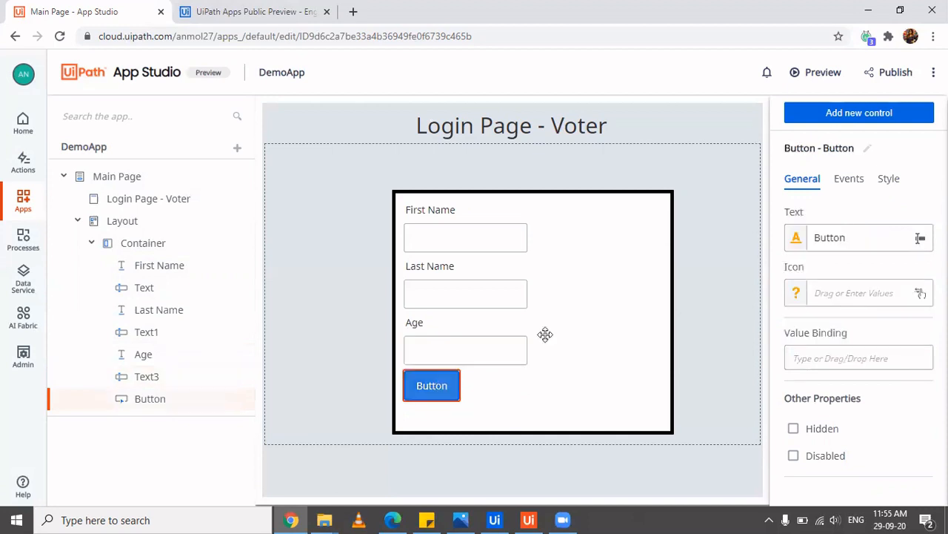
{"action": "left_click", "coordinate": [855, 235]}
{"action": "double_click", "coordinate": [855, 234]}
{"action": "type", "text": "Vali"}
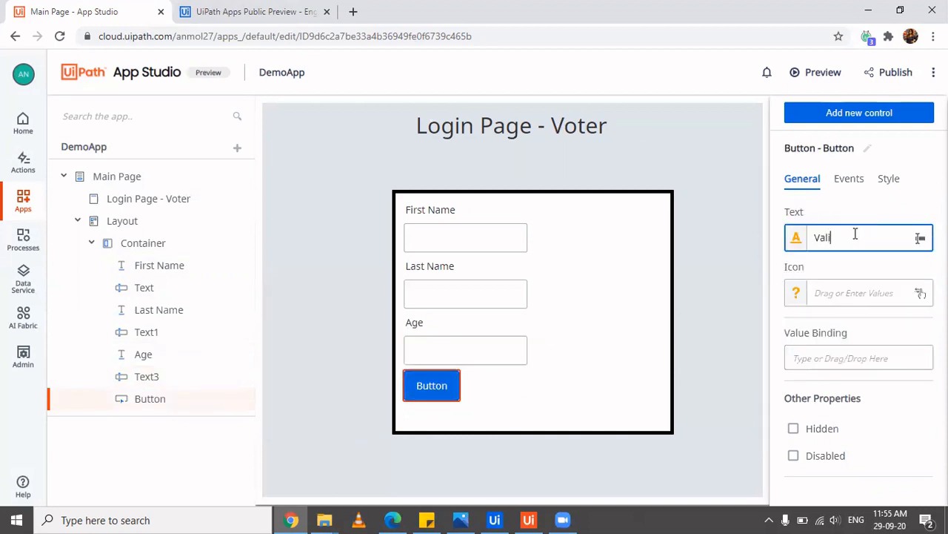
{"action": "type", "text": "date"}
Browse the button's icon choices and close them without picking one
{"action": "left_click", "coordinate": [830, 293]}
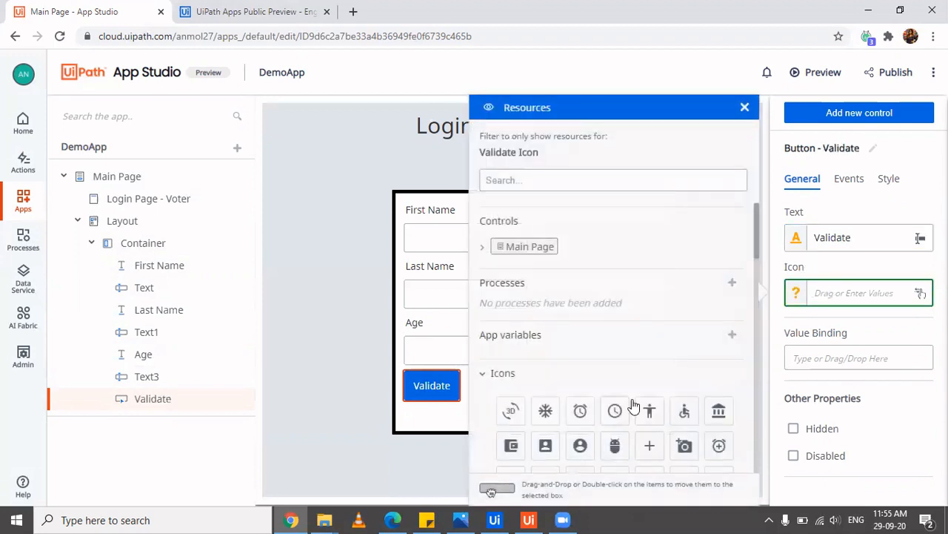
{"action": "scroll", "coordinate": [629, 407], "scroll_direction": "down", "scroll_amount": 3}
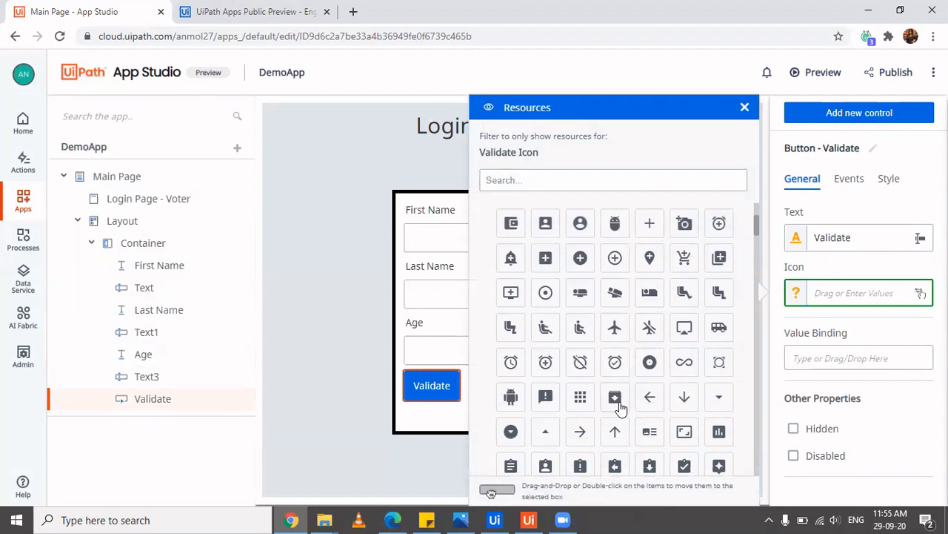
{"action": "scroll", "coordinate": [621, 406], "scroll_direction": "down", "scroll_amount": 3}
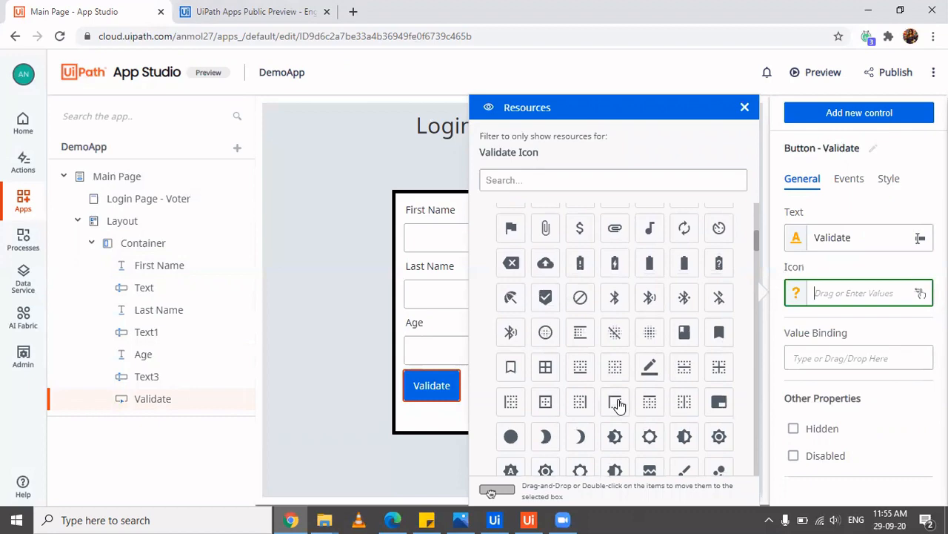
{"action": "scroll", "coordinate": [618, 406], "scroll_direction": "down", "scroll_amount": 3}
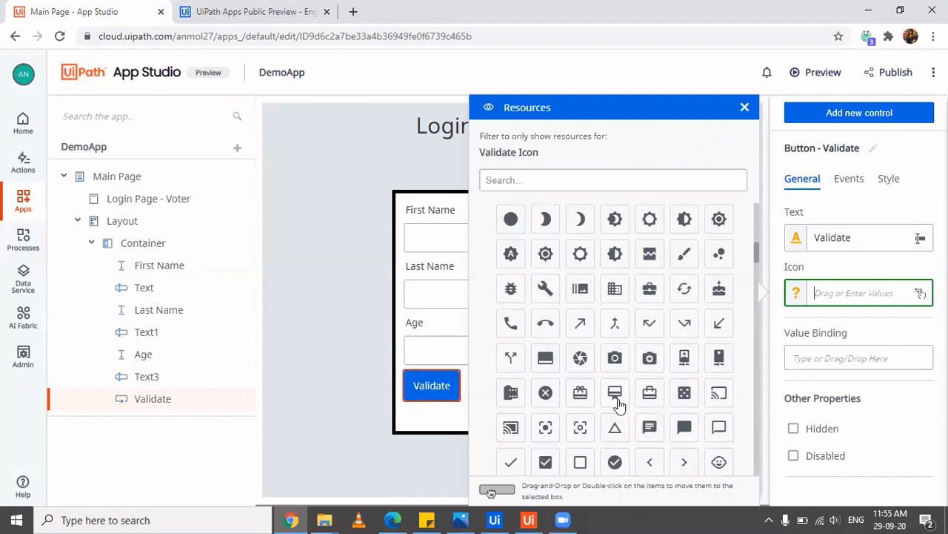
{"action": "scroll", "coordinate": [618, 406], "scroll_direction": "down", "scroll_amount": 8}
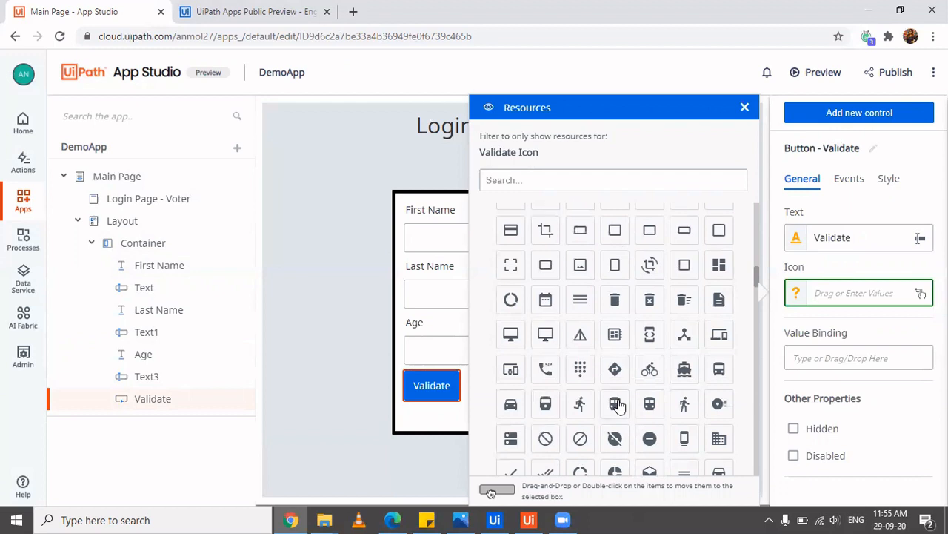
{"action": "left_click", "coordinate": [451, 354]}
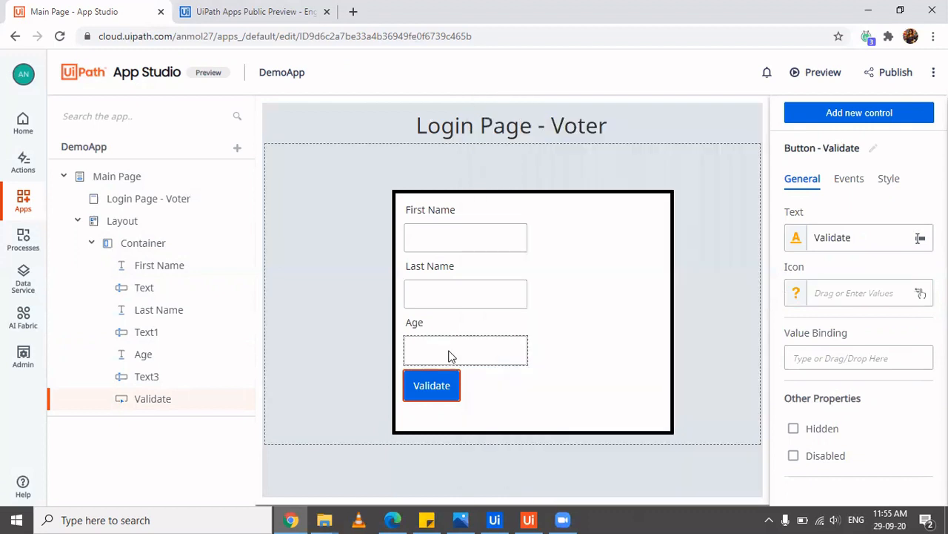
{"action": "left_click", "coordinate": [488, 344]}
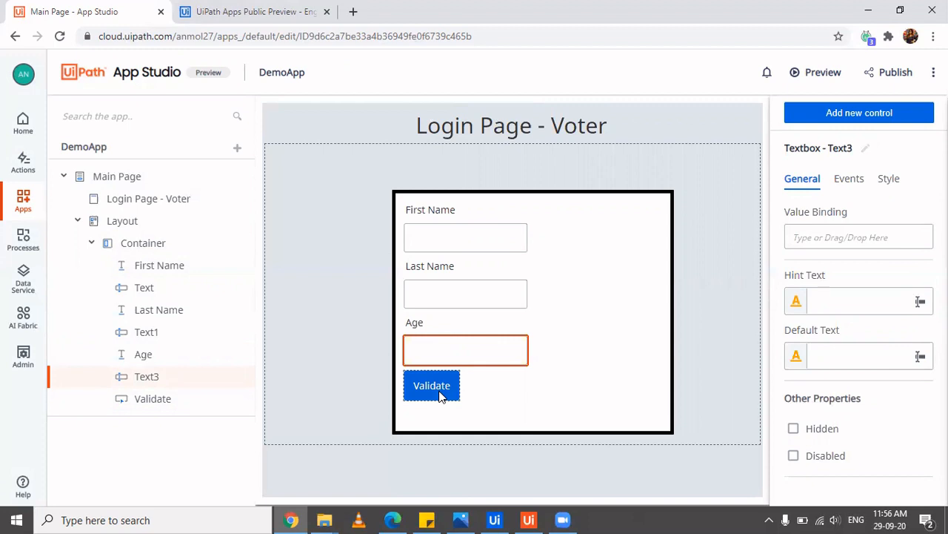
{"action": "left_click", "coordinate": [504, 288]}
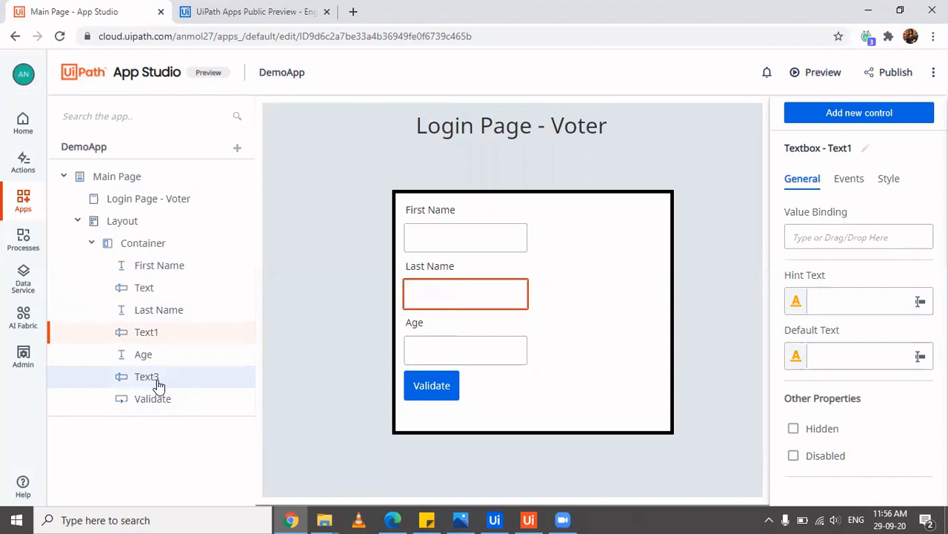
{"action": "mouse_move", "coordinate": [158, 383]}
{"action": "left_mouse_down"}
{"action": "mouse_move", "coordinate": [165, 314]}
{"action": "mouse_move", "coordinate": [155, 308]}
{"action": "mouse_move", "coordinate": [153, 382]}
{"action": "left_mouse_up"}
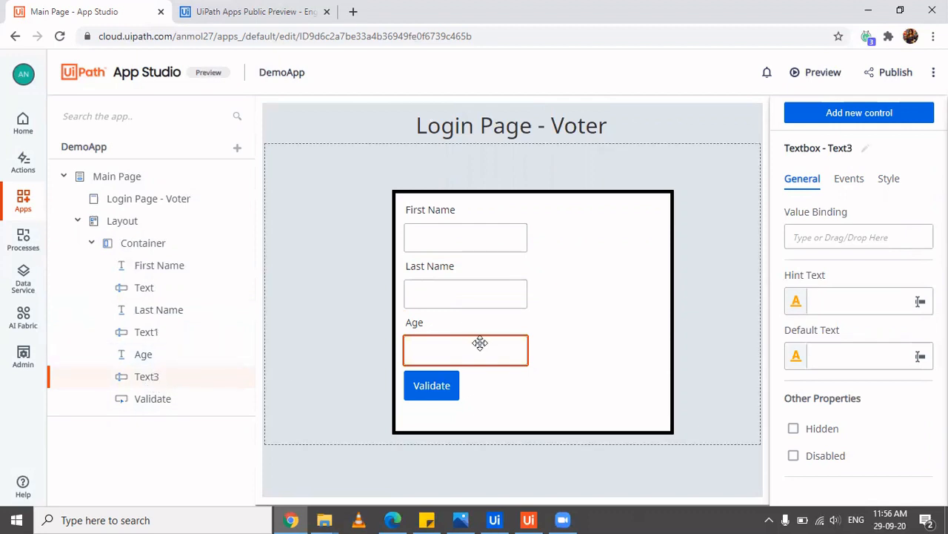
{"action": "left_click", "coordinate": [441, 383]}
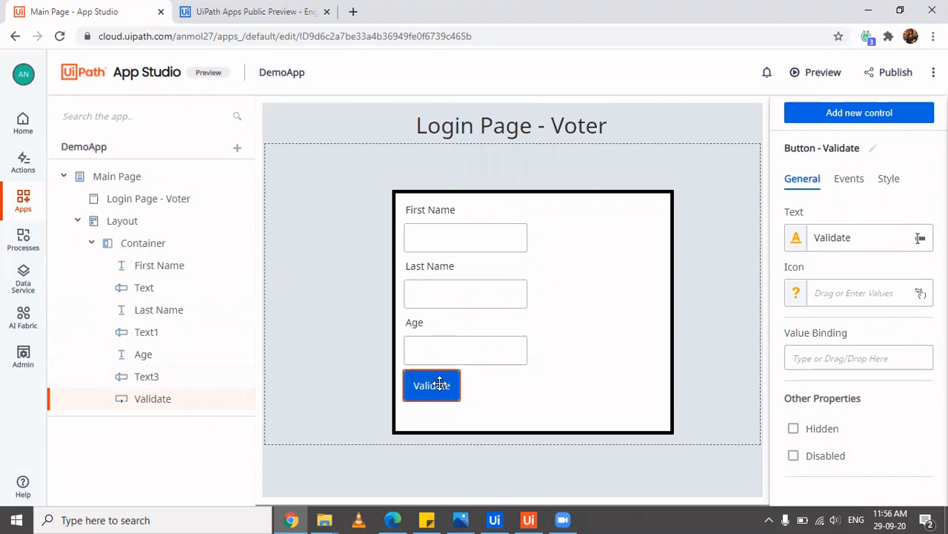
Create an If-Then-Else click rule whose Compare condition uses the Age app variable
{"action": "left_click", "coordinate": [848, 180]}
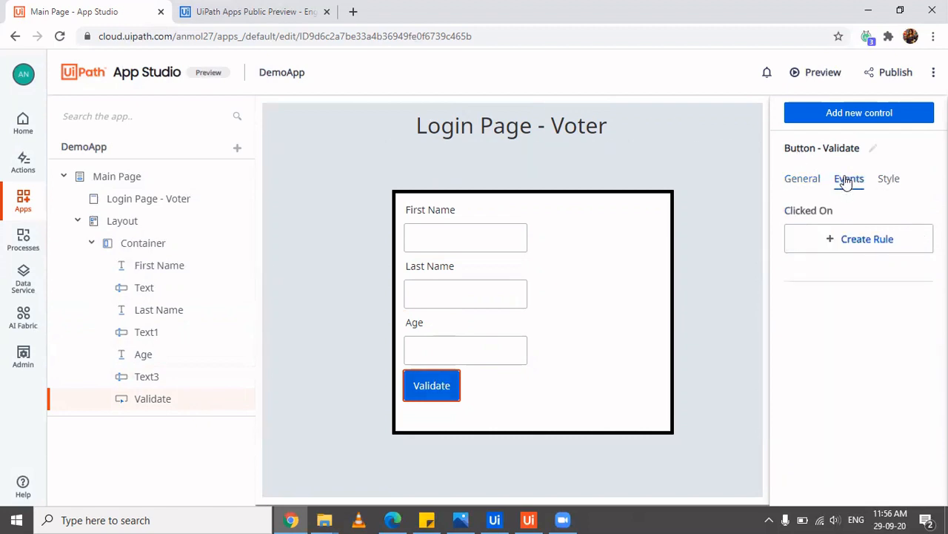
{"action": "left_click", "coordinate": [845, 246]}
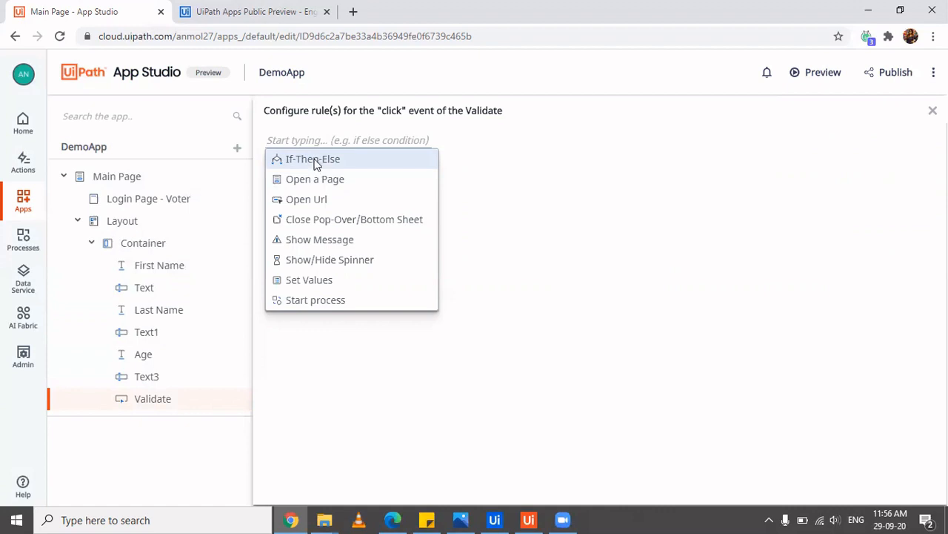
{"action": "left_click", "coordinate": [314, 162]}
{"action": "left_click", "coordinate": [342, 163]}
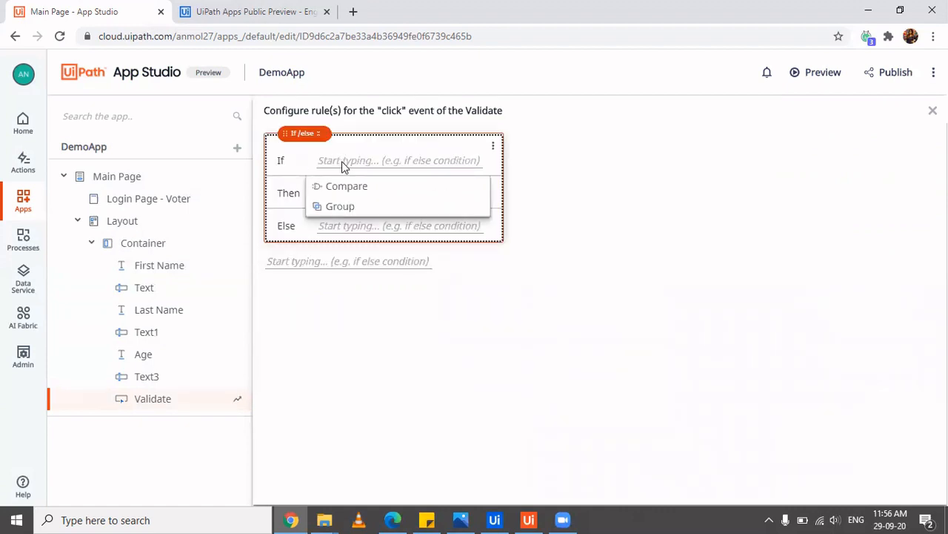
{"action": "left_click", "coordinate": [351, 187]}
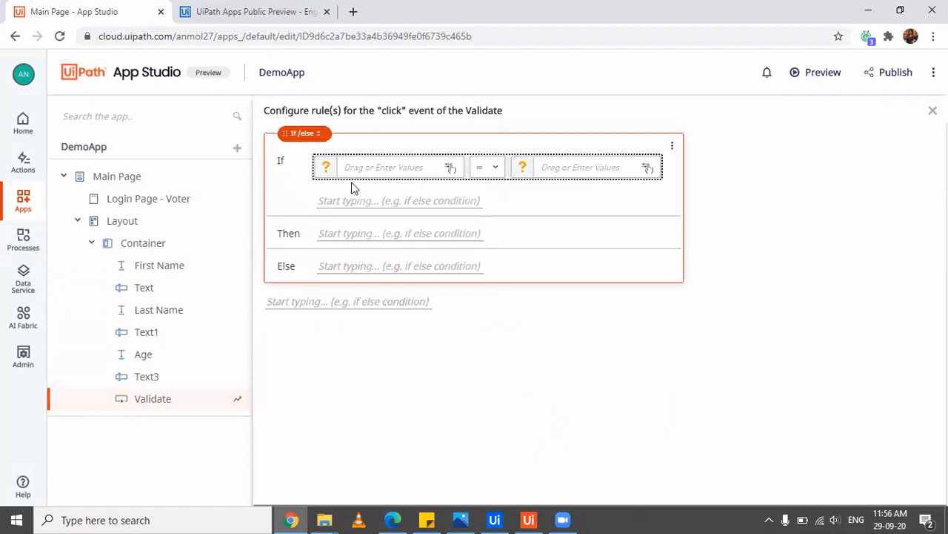
{"action": "left_click", "coordinate": [392, 166]}
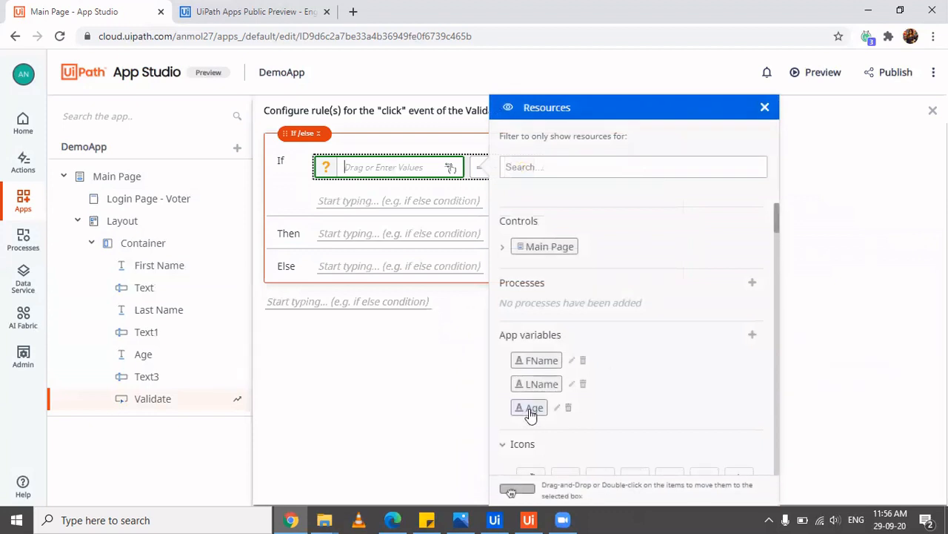
{"action": "left_click_drag", "start_coordinate": [531, 409], "coordinate": [357, 160]}
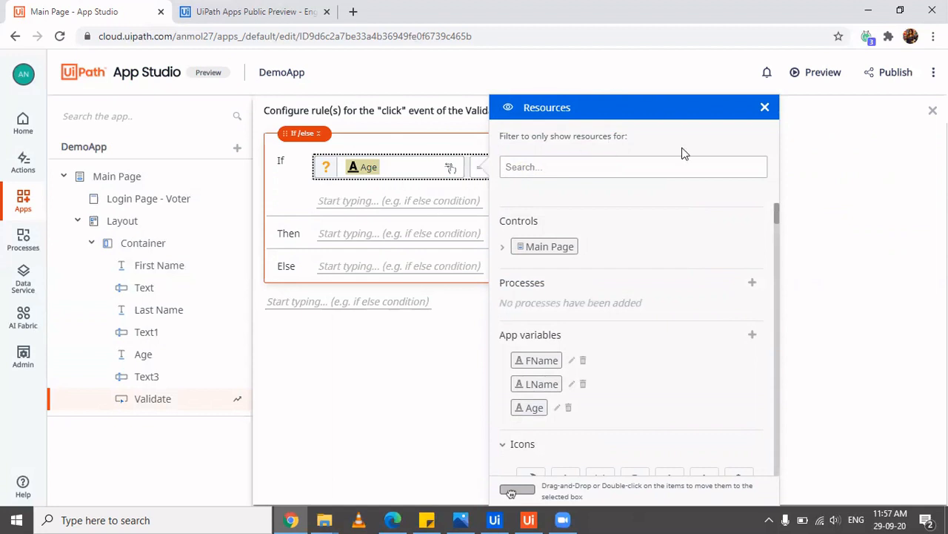
Set the If condition to Age greater than or equal to 18
{"action": "left_click", "coordinate": [766, 108]}
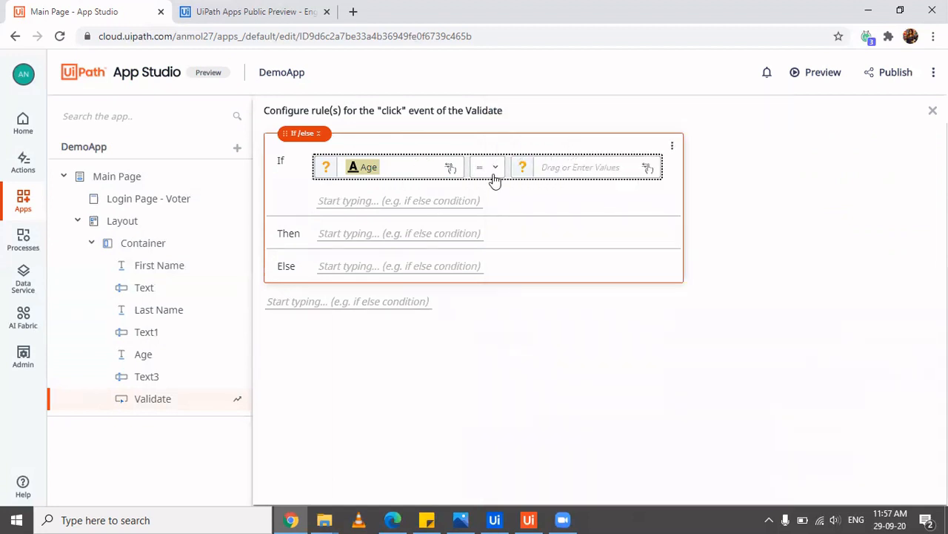
{"action": "left_click", "coordinate": [493, 169]}
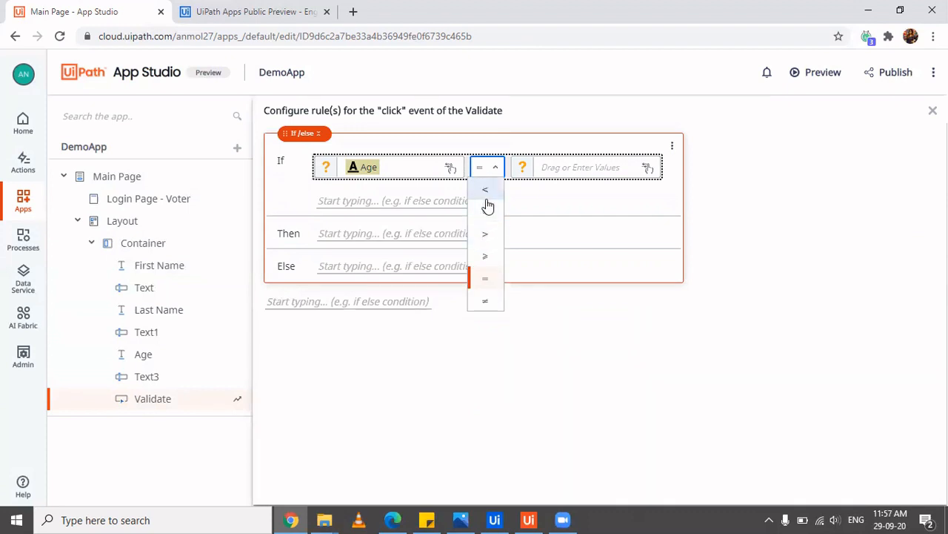
{"action": "left_click", "coordinate": [486, 255]}
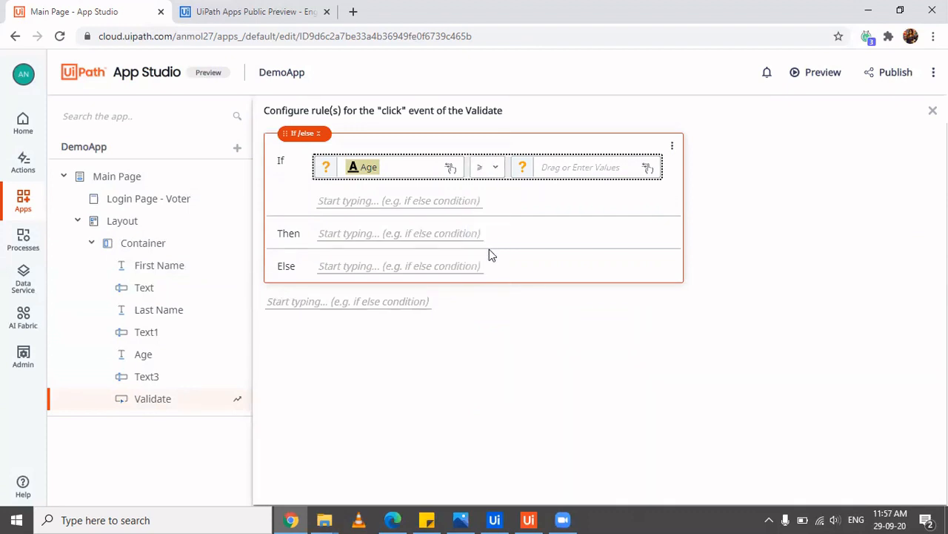
{"action": "left_click", "coordinate": [575, 166]}
{"action": "type", "text": "18"}
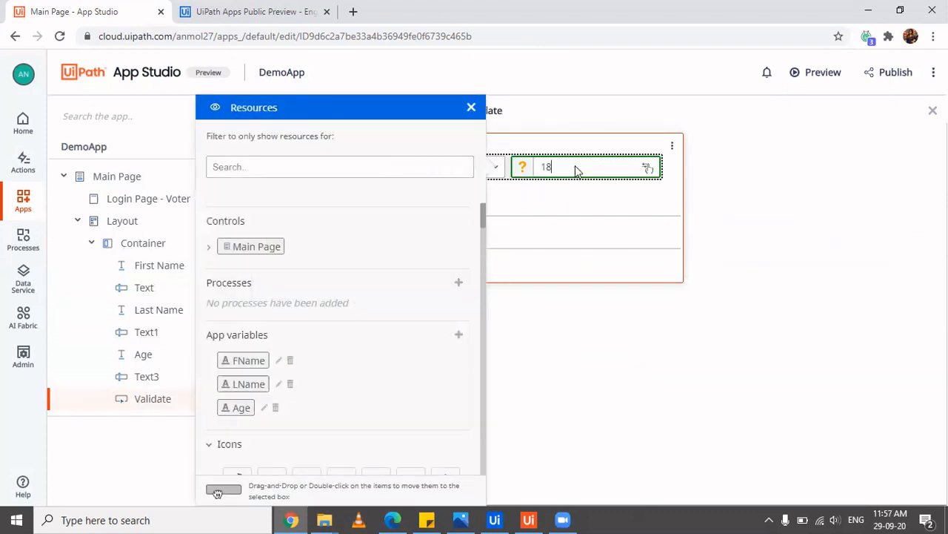
{"action": "left_click", "coordinate": [575, 198]}
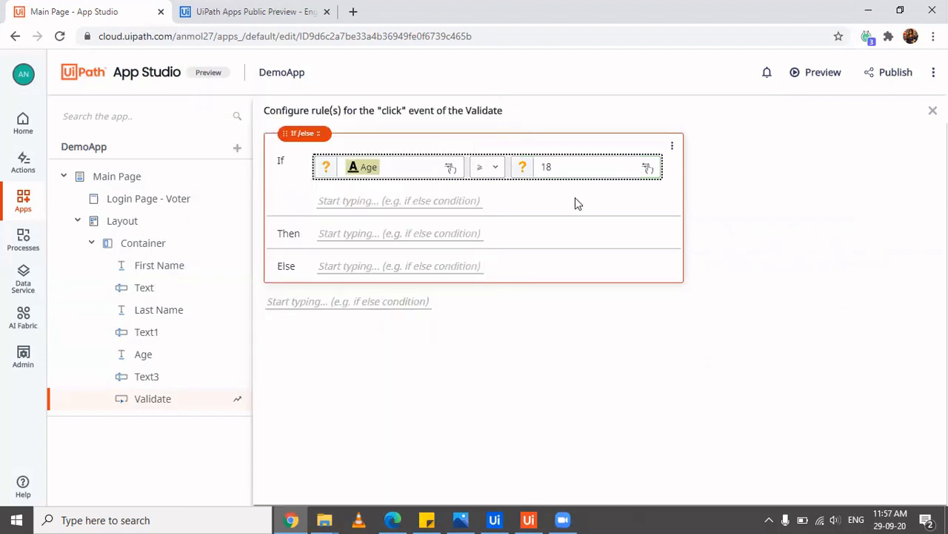
Make the Then branch an Open Url action and open a new browser tab
{"action": "left_click", "coordinate": [409, 198]}
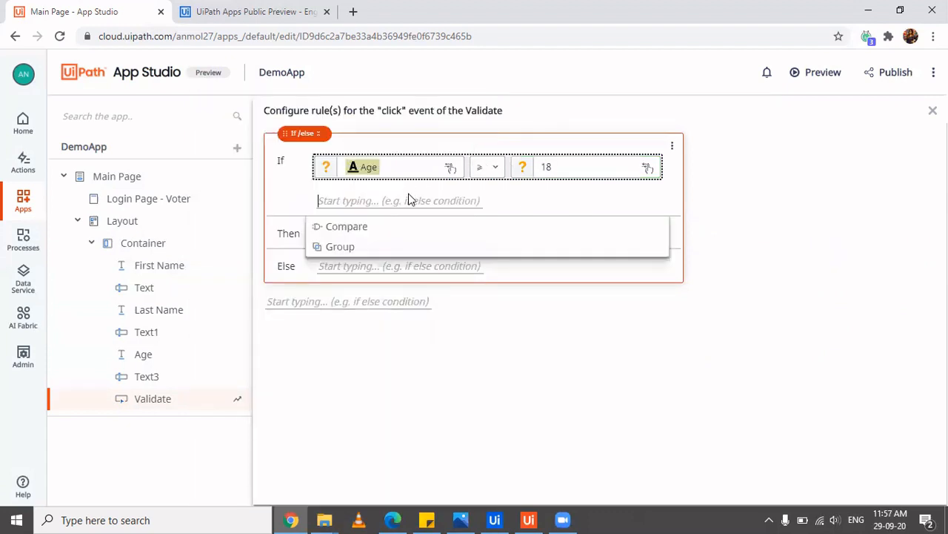
{"action": "left_click", "coordinate": [674, 234]}
{"action": "left_click", "coordinate": [445, 202]}
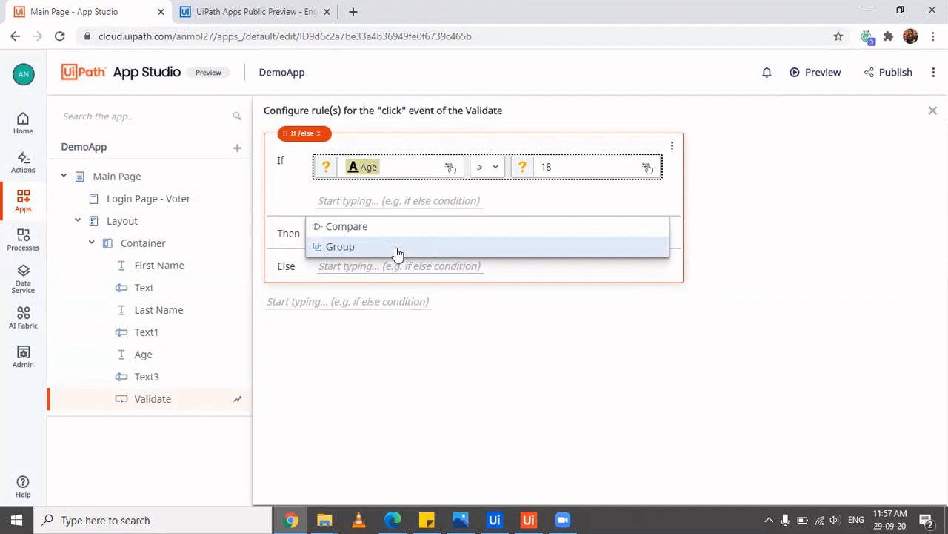
{"action": "left_click", "coordinate": [683, 249]}
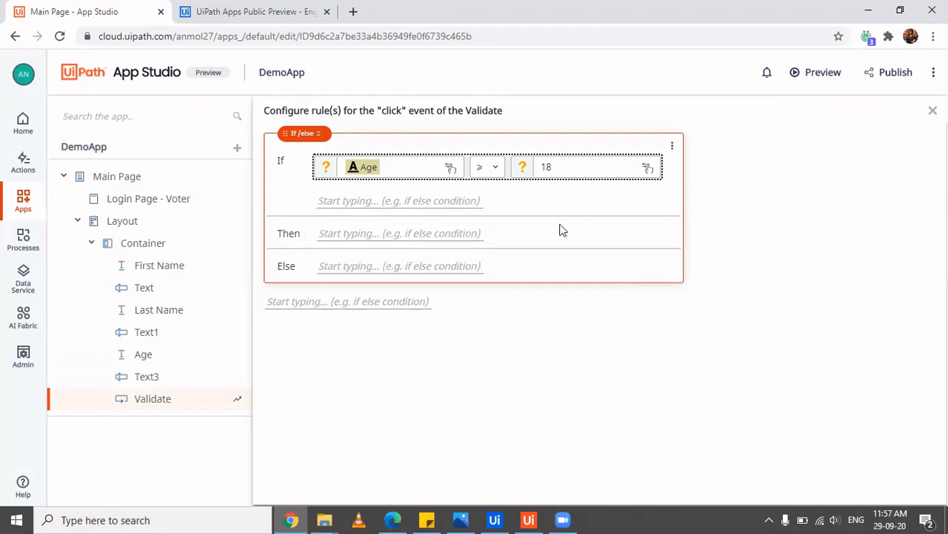
{"action": "left_click", "coordinate": [384, 232]}
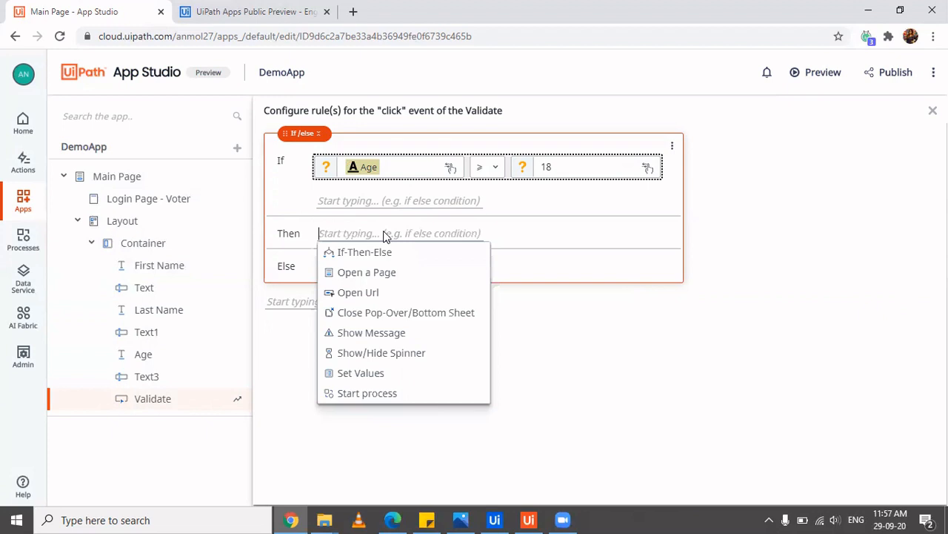
{"action": "left_click", "coordinate": [374, 293]}
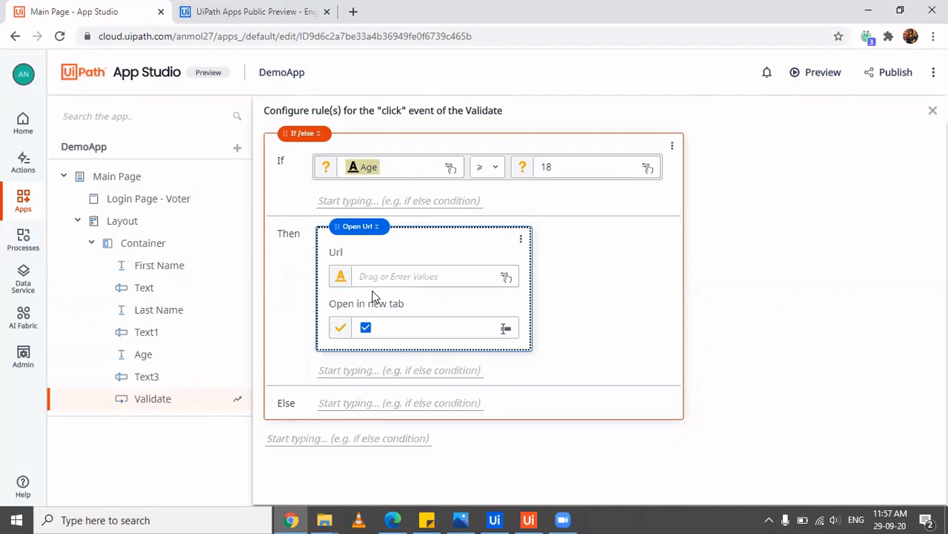
{"action": "key", "text": "ctrl+t"}
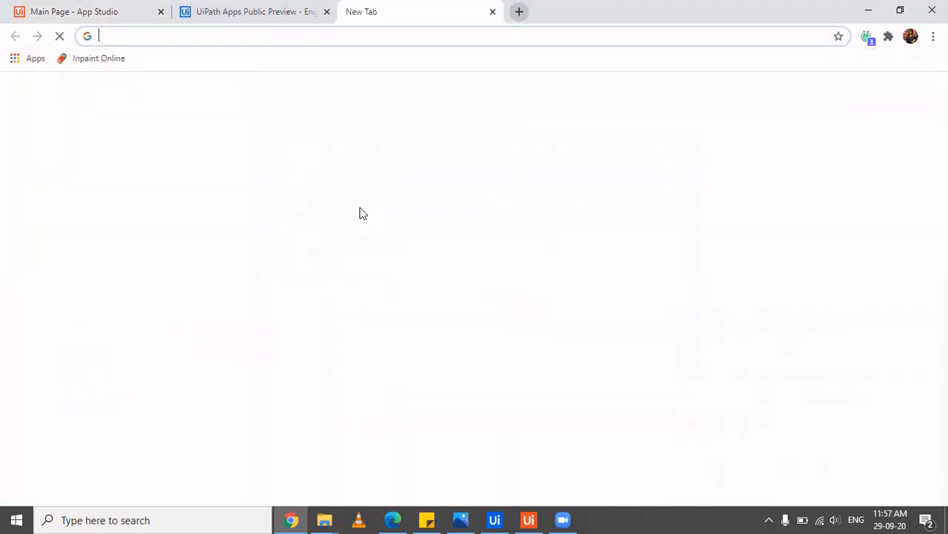
Search 'voting site', open the National Voters' Service Portal, copy its nvsp.in URL and return to App Studio
{"action": "type", "text": "voting site"}
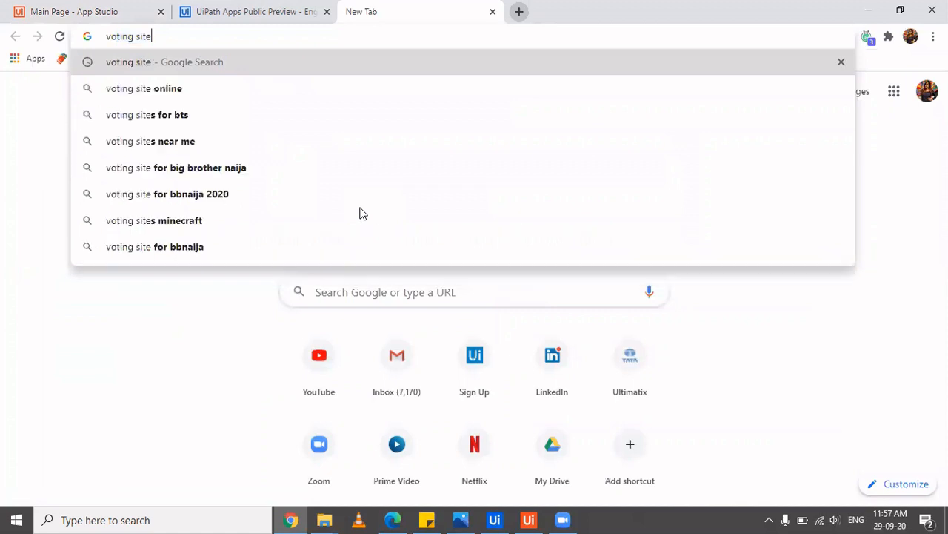
{"action": "key", "text": "Return"}
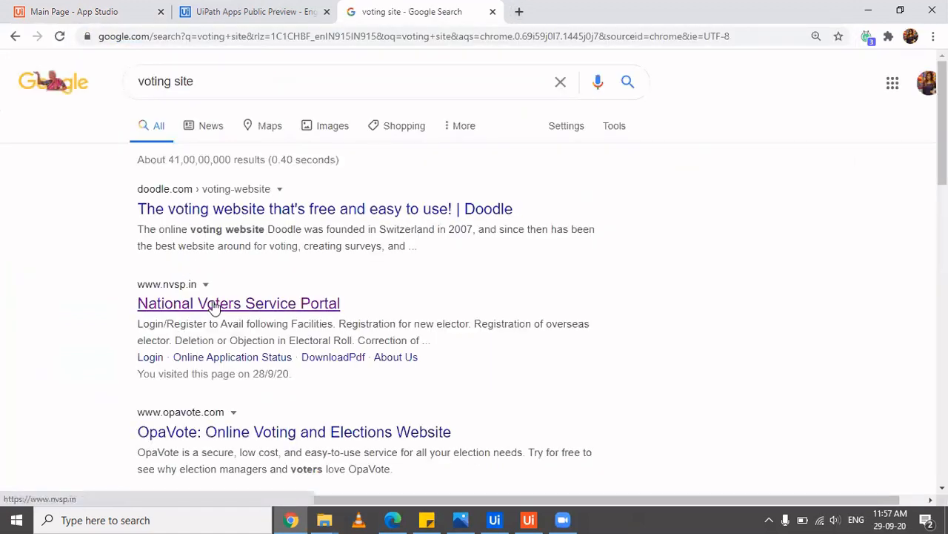
{"action": "left_click", "coordinate": [217, 306]}
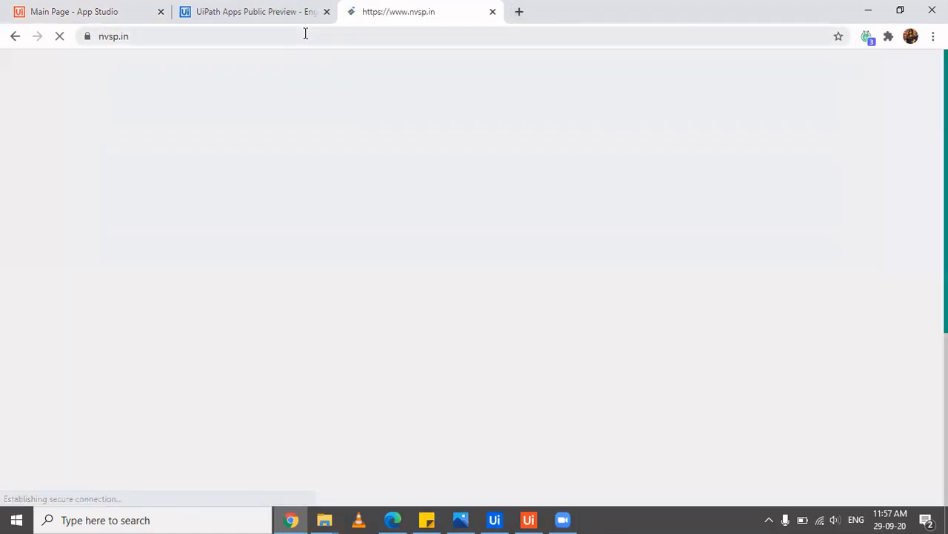
{"action": "left_click", "coordinate": [306, 36]}
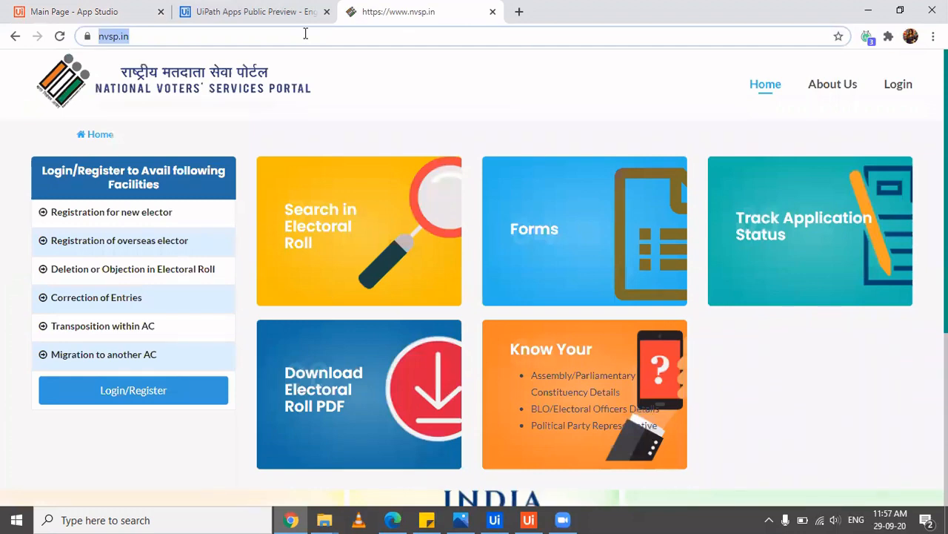
{"action": "left_click", "coordinate": [231, 18]}
{"action": "left_click", "coordinate": [136, 6]}
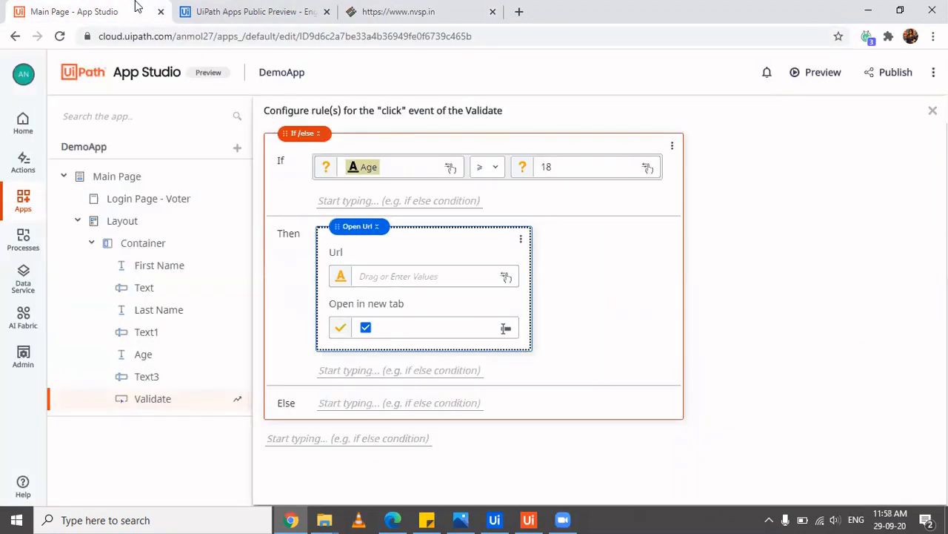
Close the extra nvsp.in browser tab and return to the App Studio editor
{"action": "right_click", "coordinate": [136, 6]}
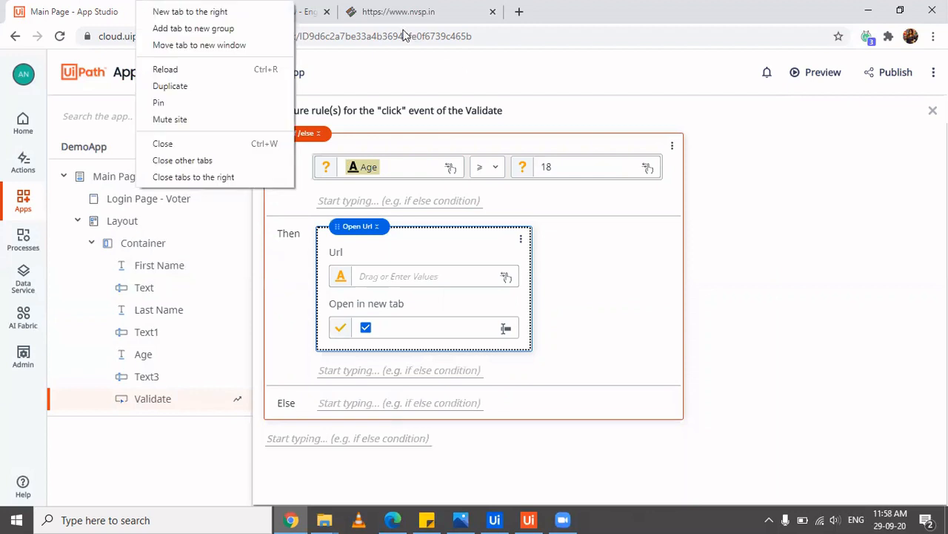
{"action": "left_click", "coordinate": [296, 12]}
{"action": "right_click", "coordinate": [312, 11]}
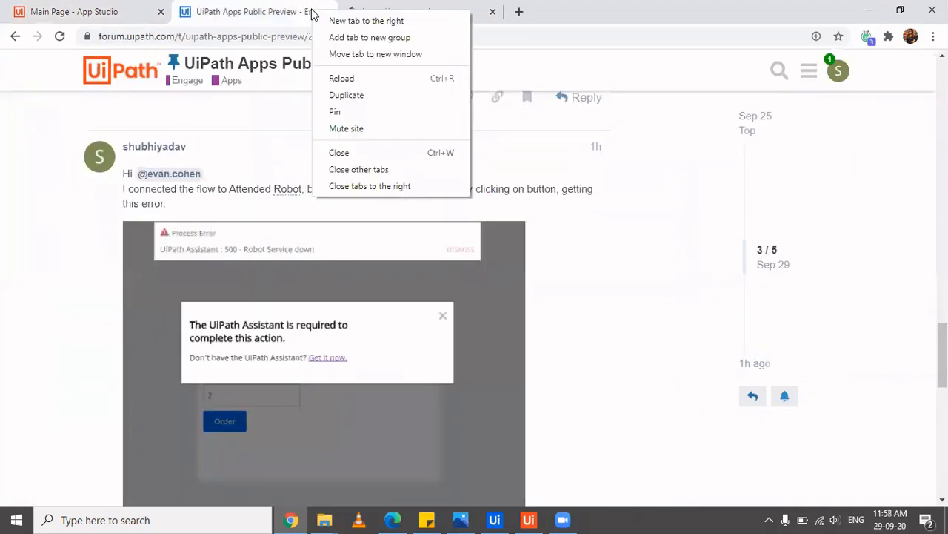
{"action": "left_click", "coordinate": [413, 185]}
{"action": "left_click", "coordinate": [131, 22]}
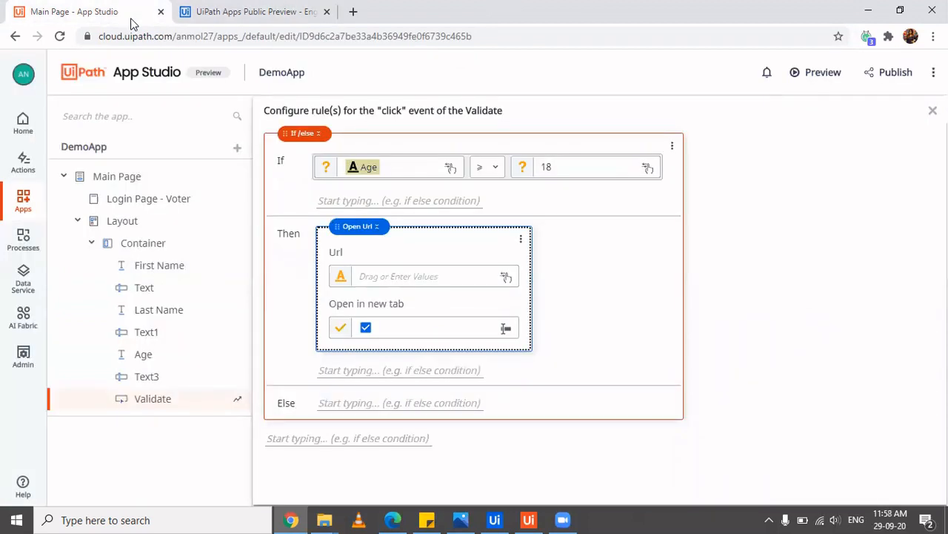
{"action": "left_click", "coordinate": [415, 276]}
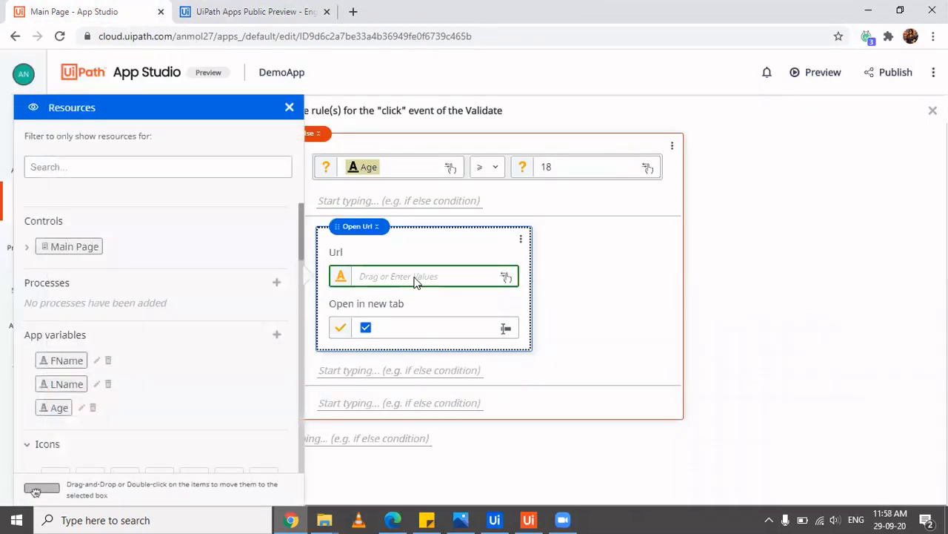
{"action": "type", "text": "https://www.nvsp.in/"}
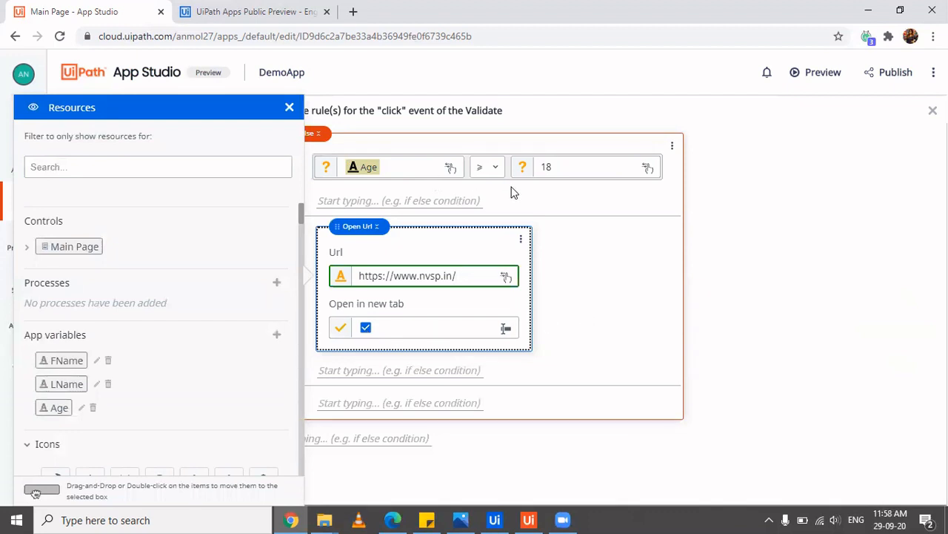
{"action": "left_click", "coordinate": [582, 320]}
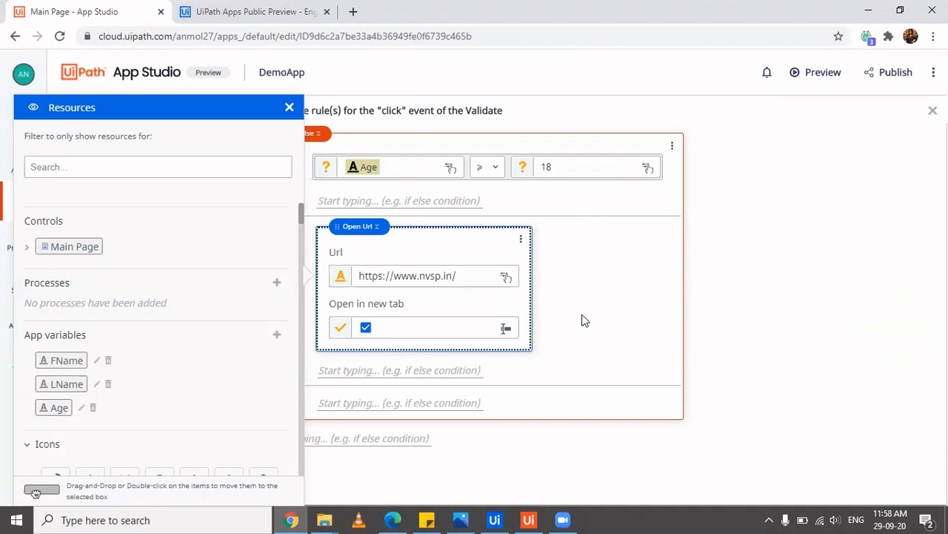
{"action": "left_click", "coordinate": [446, 401]}
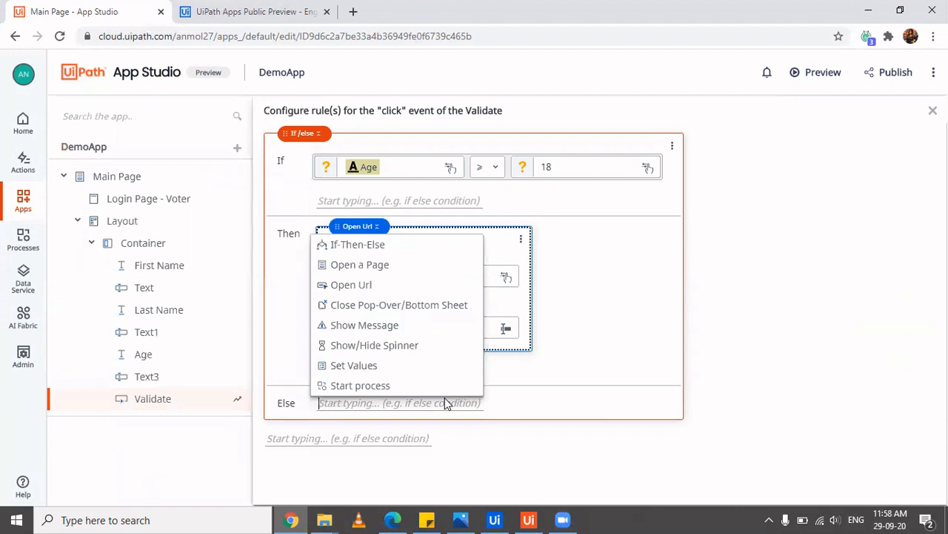
{"action": "left_click", "coordinate": [384, 332]}
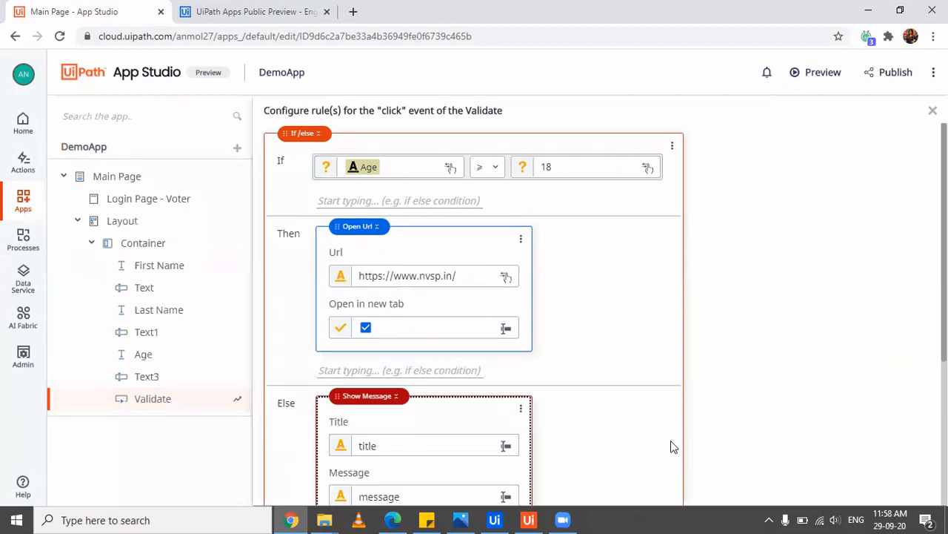
Give the Else message title 'Requirement not fulfilled', text 'Age is less than 18', and type Error
{"action": "scroll", "coordinate": [664, 438], "scroll_direction": "down", "scroll_amount": 3}
{"action": "double_click", "coordinate": [418, 214]}
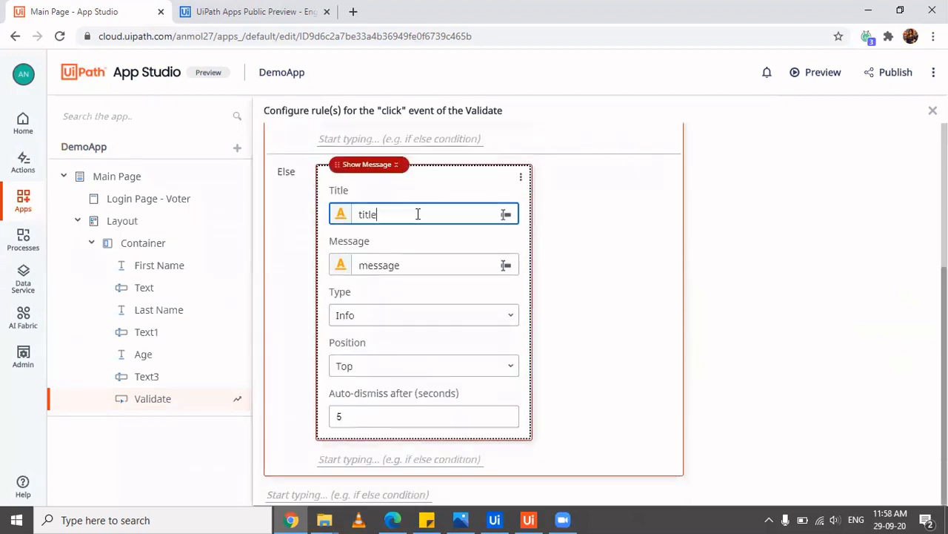
{"action": "type", "text": "Requir"}
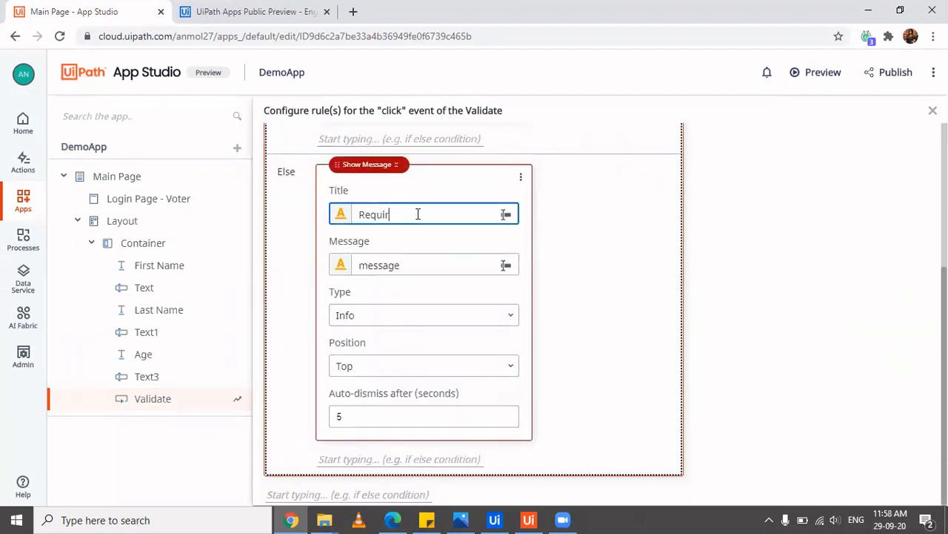
{"action": "type", "text": "ement not fulfilled"}
{"action": "left_click", "coordinate": [438, 268]}
{"action": "double_click", "coordinate": [439, 267]}
{"action": "type", "text": "Age "}
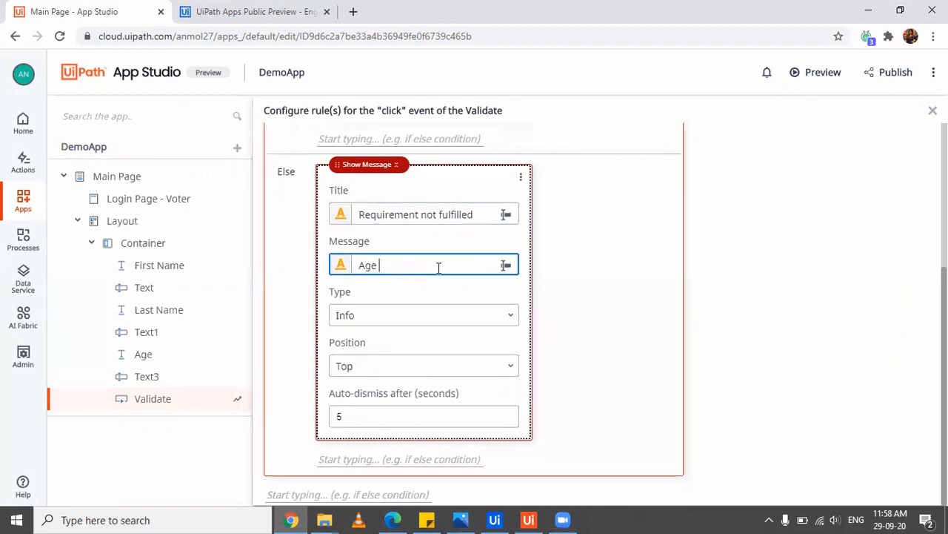
{"action": "type", "text": "is less than 18"}
{"action": "left_click", "coordinate": [494, 321]}
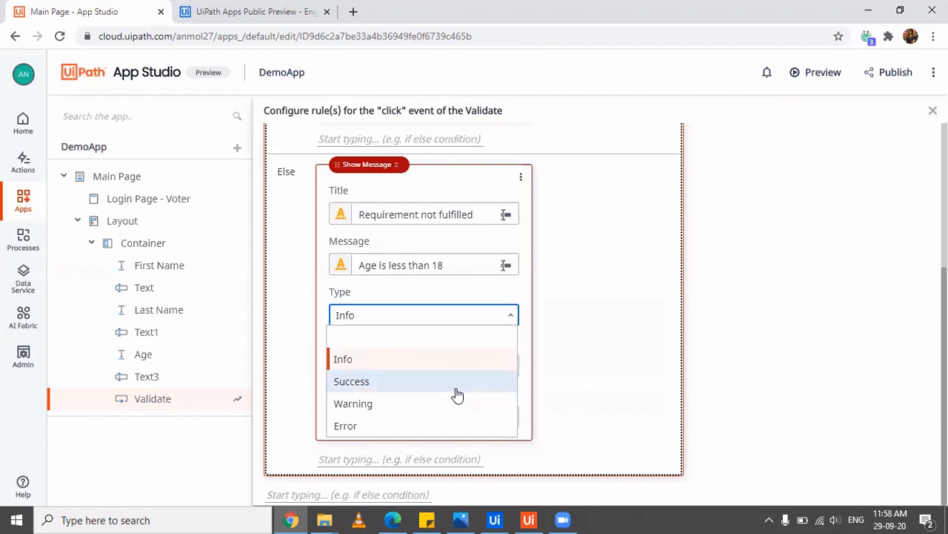
{"action": "left_click", "coordinate": [428, 427]}
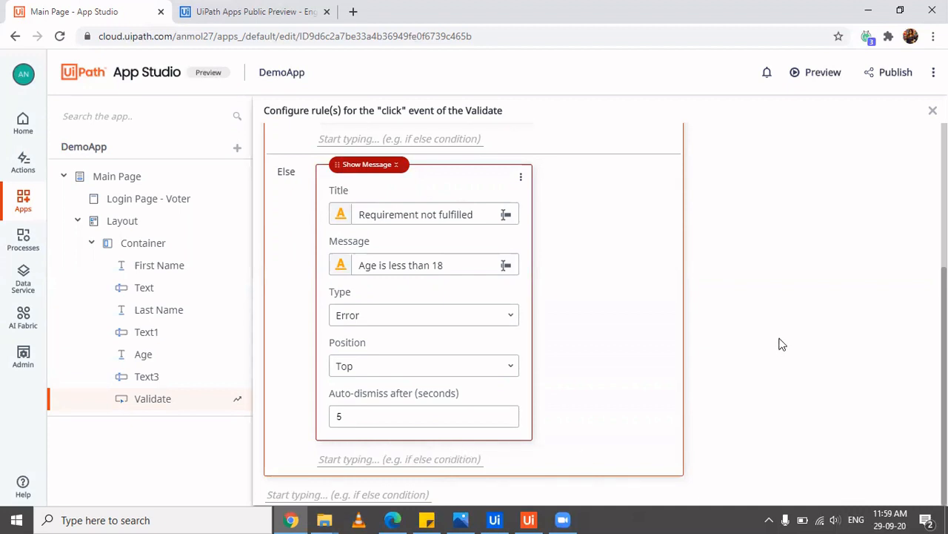
{"action": "scroll", "coordinate": [782, 344], "scroll_direction": "up", "scroll_amount": 3}
{"action": "scroll", "coordinate": [782, 343], "scroll_direction": "down", "scroll_amount": 3}
{"action": "left_click", "coordinate": [426, 463]}
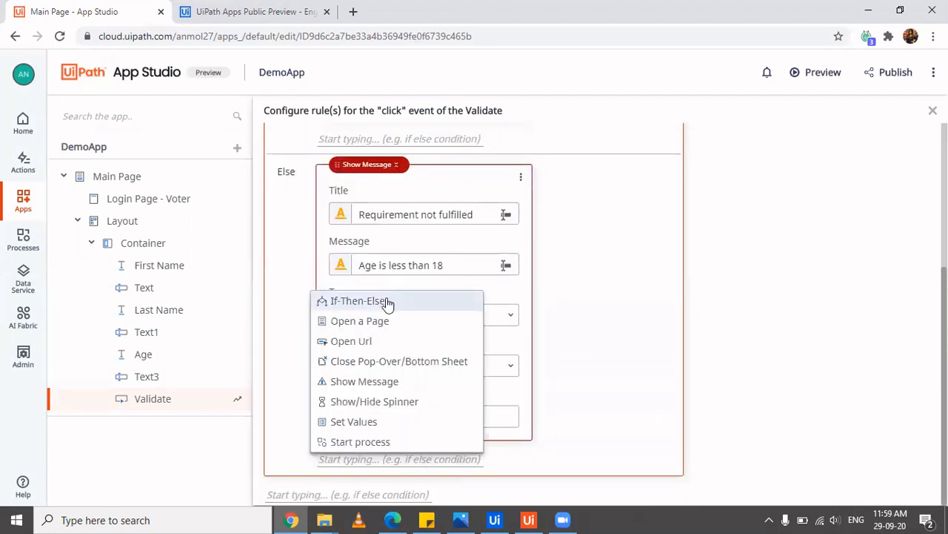
{"action": "left_click", "coordinate": [416, 420]}
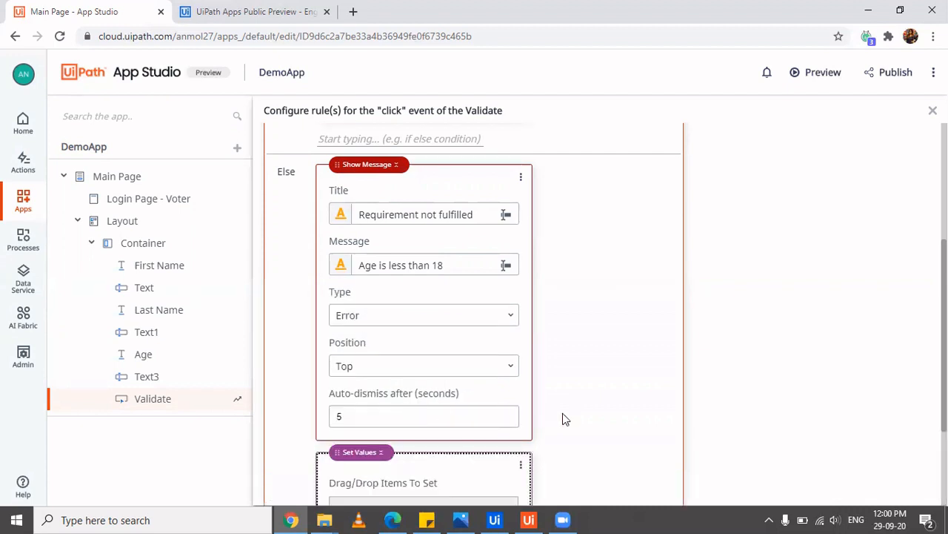
{"action": "scroll", "coordinate": [602, 411], "scroll_direction": "down", "scroll_amount": 2}
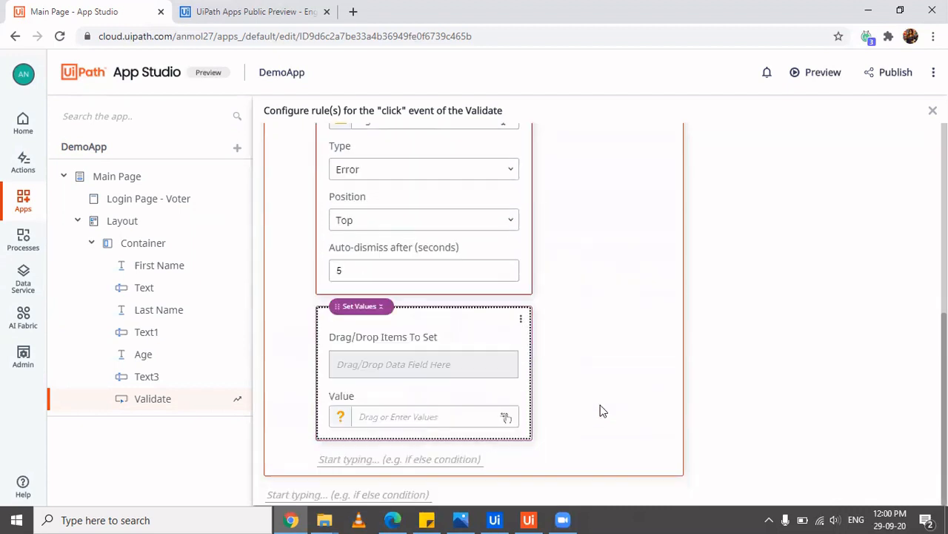
{"action": "left_click", "coordinate": [423, 365]}
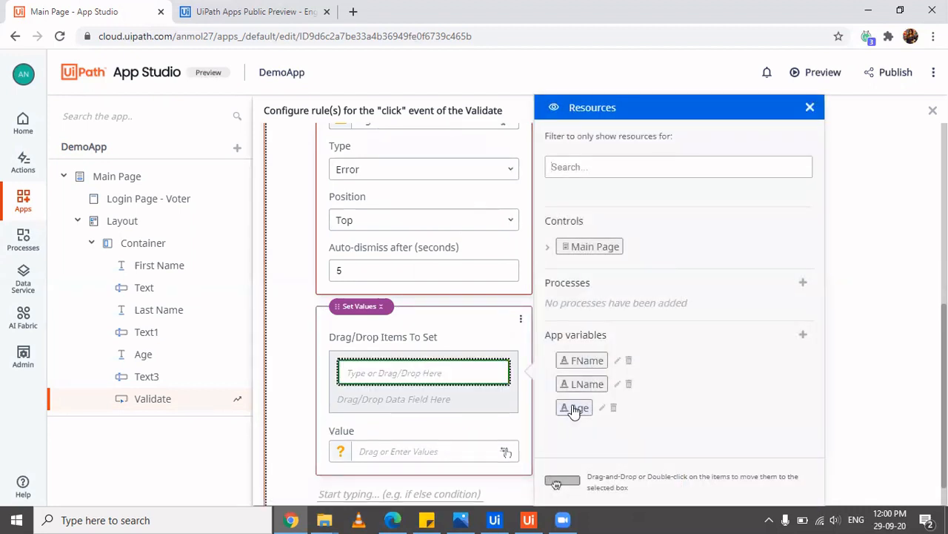
{"action": "left_click_drag", "start_coordinate": [575, 412], "coordinate": [393, 368]}
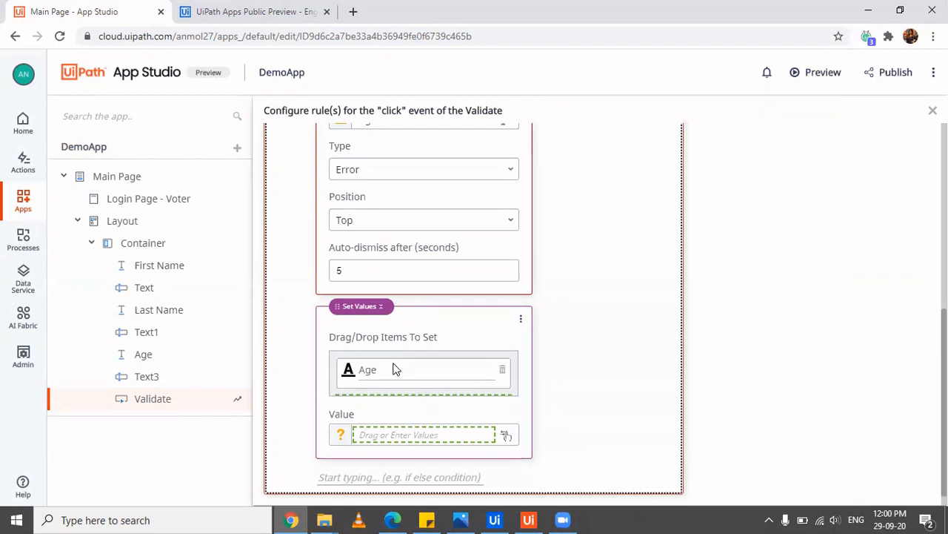
{"action": "left_click", "coordinate": [410, 440]}
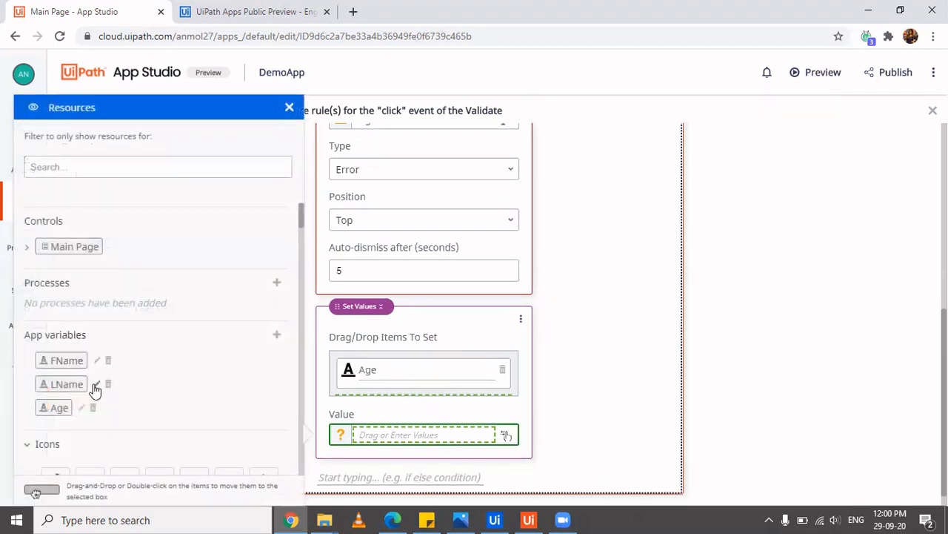
{"action": "scroll", "coordinate": [130, 430], "scroll_direction": "down", "scroll_amount": 10}
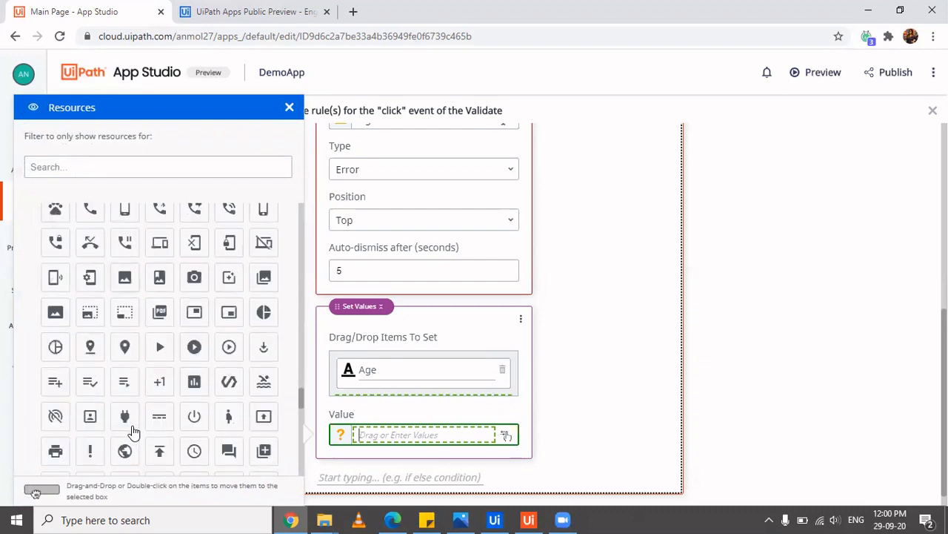
{"action": "scroll", "coordinate": [130, 427], "scroll_direction": "up", "scroll_amount": 10}
{"action": "left_click", "coordinate": [30, 443]}
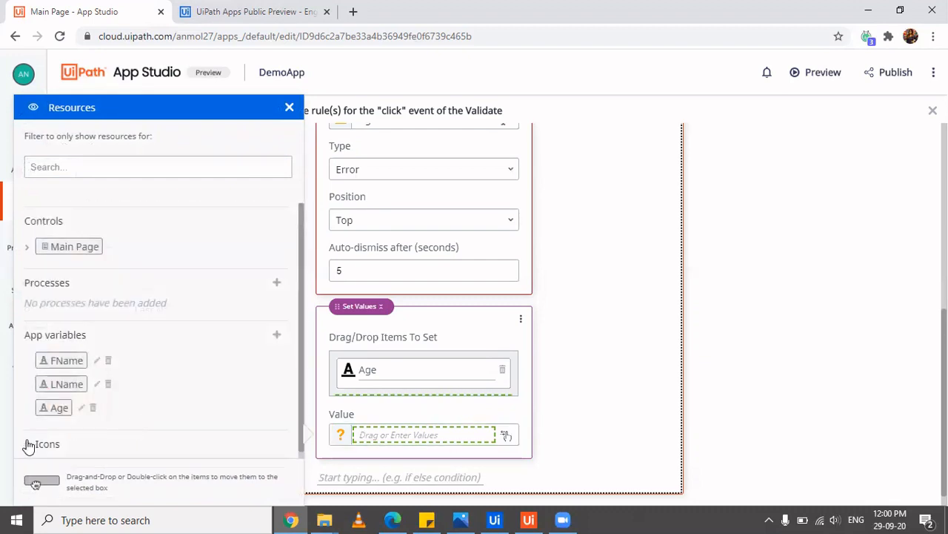
{"action": "left_click", "coordinate": [429, 433]}
{"action": "type", "text": "Red"}
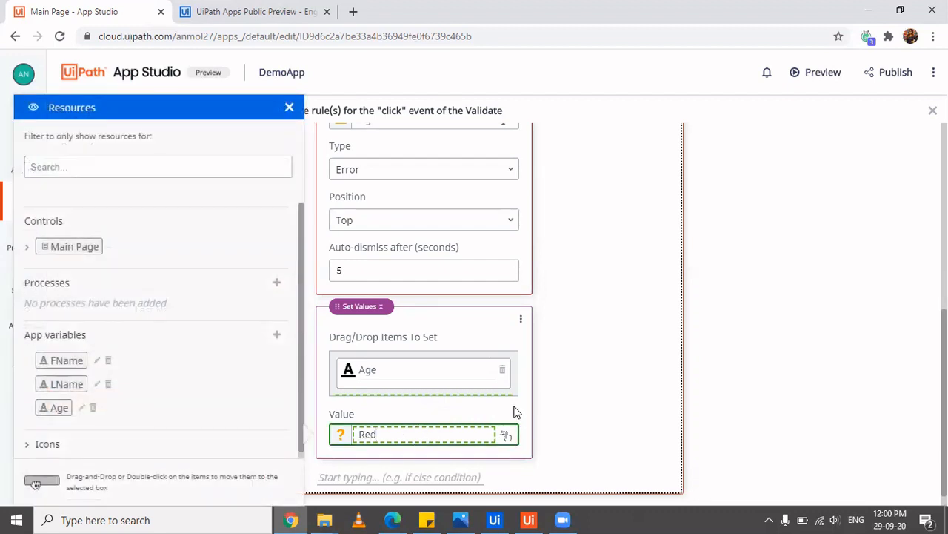
{"action": "left_click", "coordinate": [454, 380]}
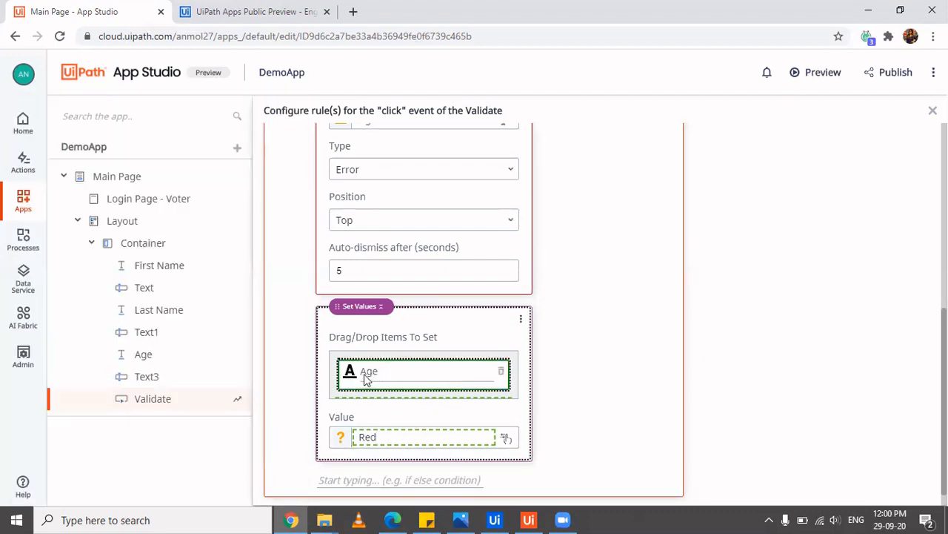
{"action": "left_click", "coordinate": [522, 318]}
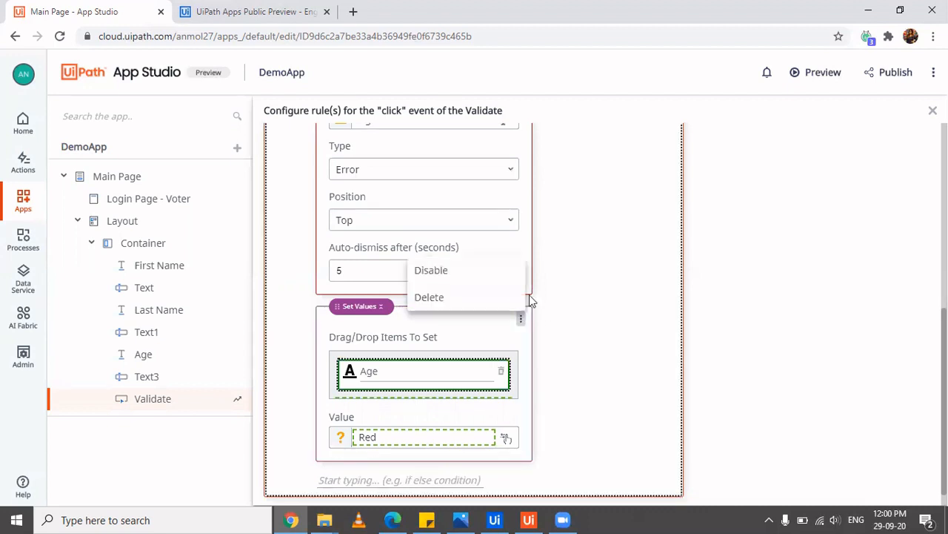
{"action": "left_click", "coordinate": [429, 297]}
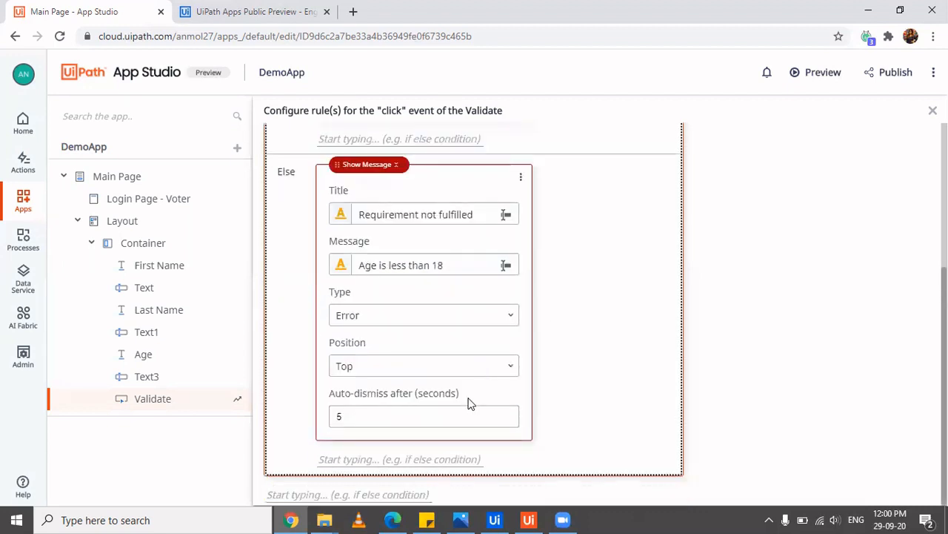
Add a Set Values action after the error message in the Else branch
{"action": "mouse_move", "coordinate": [393, 519]}
{"action": "left_click", "coordinate": [394, 494]}
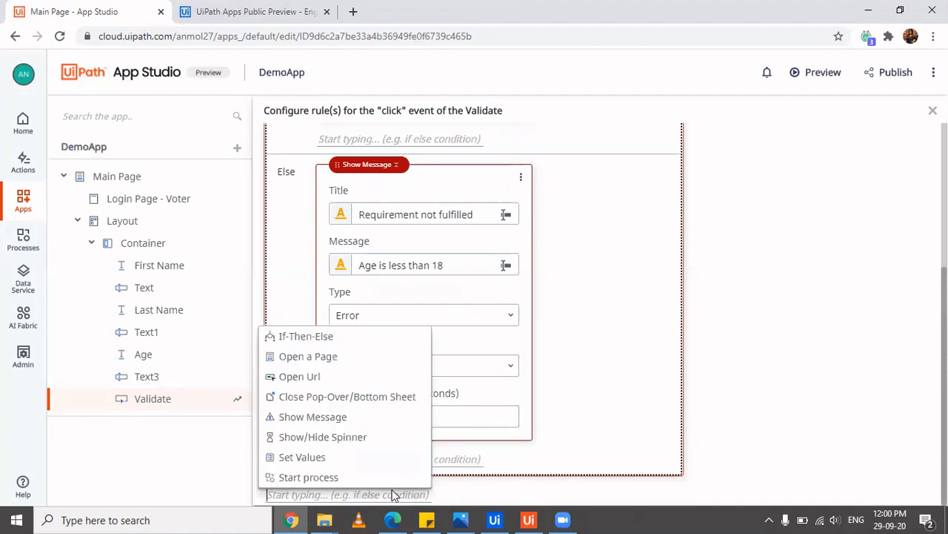
{"action": "left_click", "coordinate": [465, 453]}
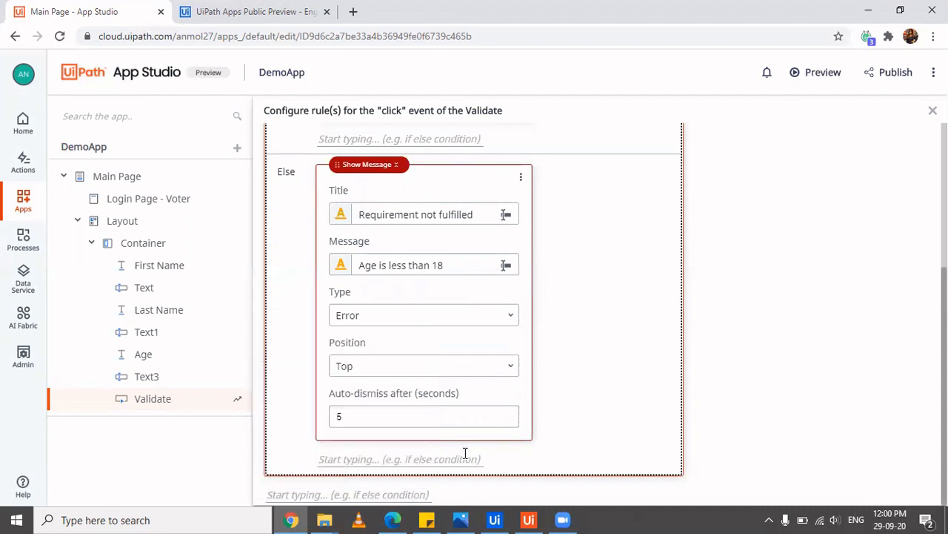
{"action": "left_click", "coordinate": [465, 453]}
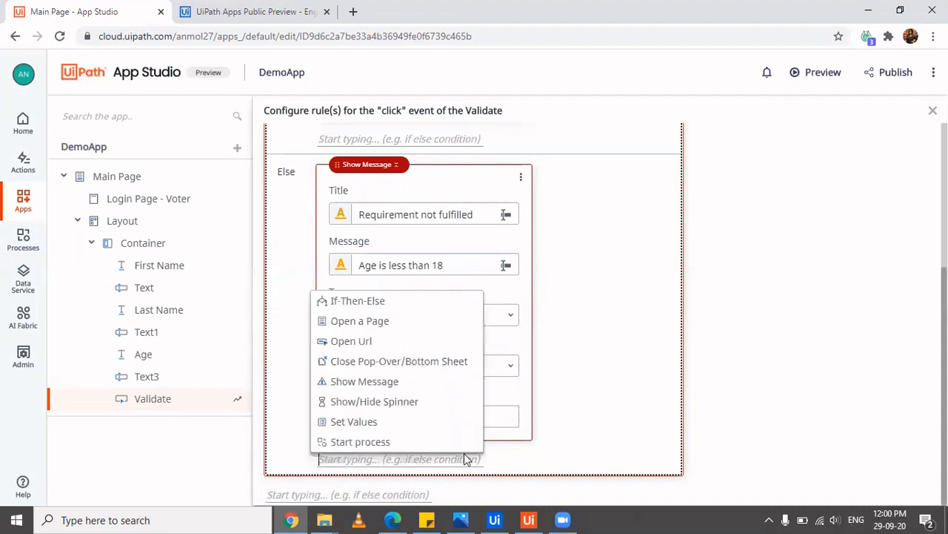
{"action": "left_click", "coordinate": [380, 421]}
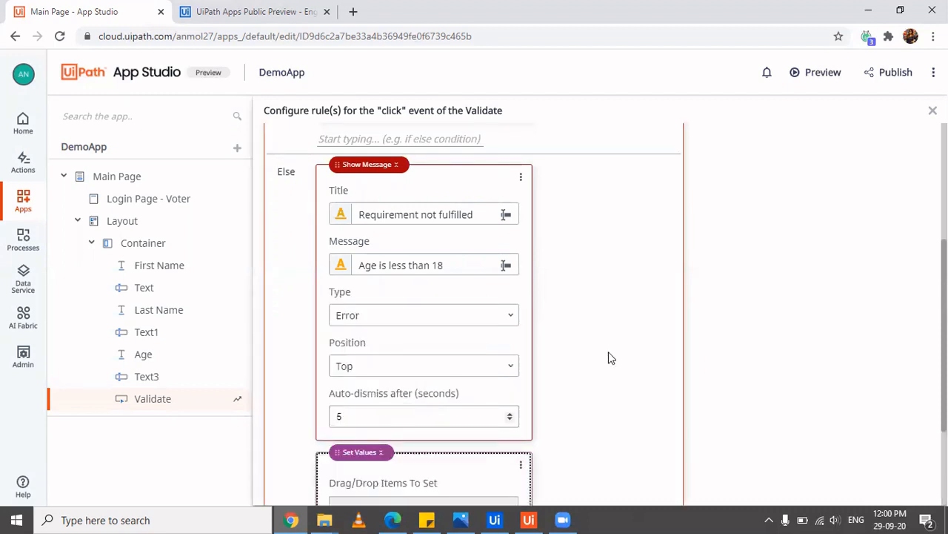
Set Text3's Color property to Red in the Set Values action
{"action": "scroll", "coordinate": [608, 354], "scroll_direction": "down", "scroll_amount": 2}
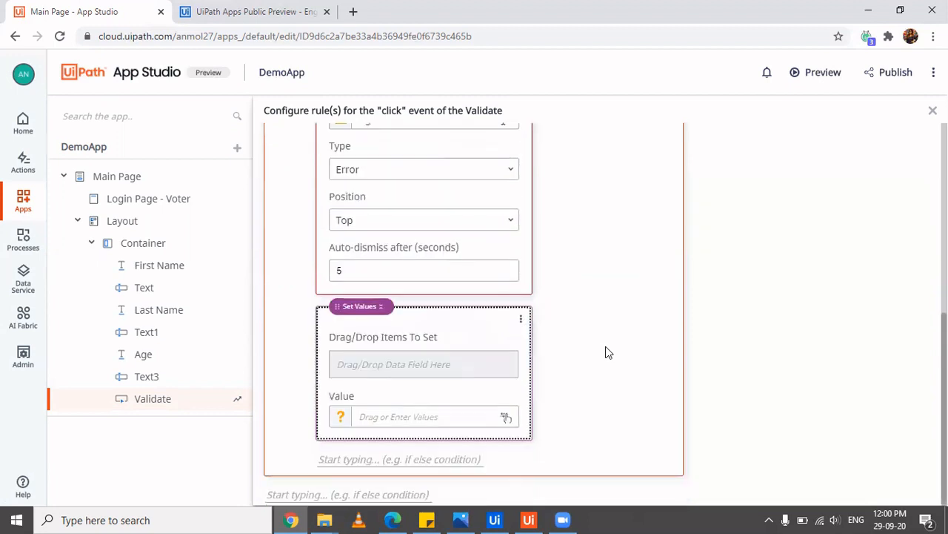
{"action": "left_click", "coordinate": [417, 365]}
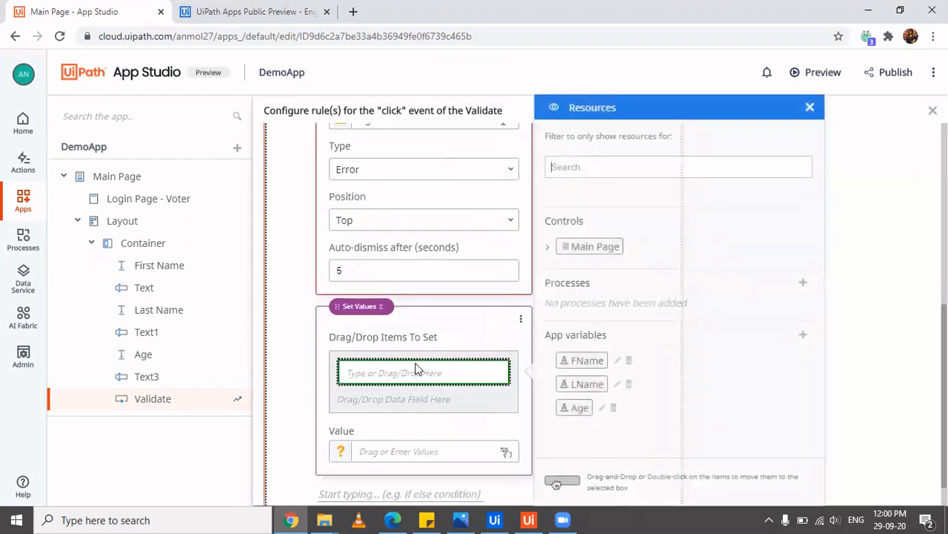
{"action": "left_click", "coordinate": [550, 248]}
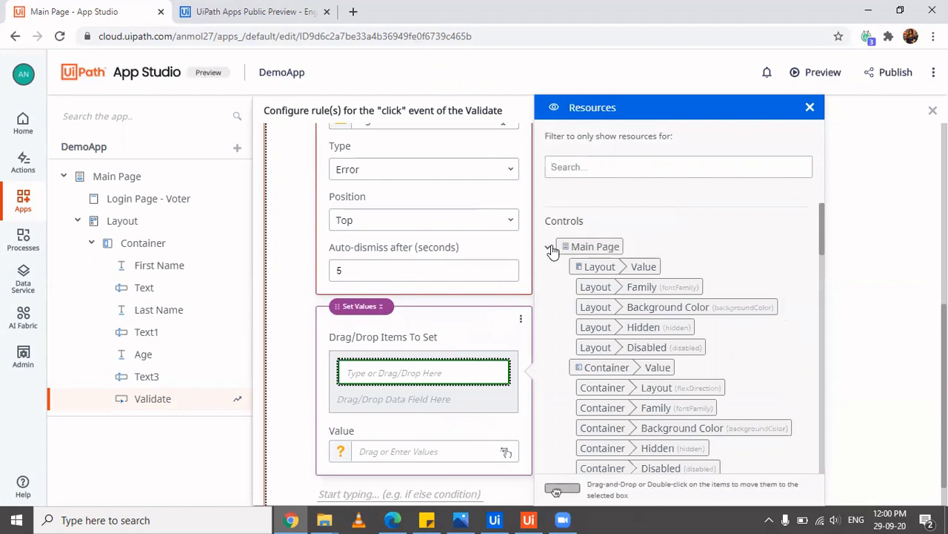
{"action": "scroll", "coordinate": [717, 387], "scroll_direction": "down", "scroll_amount": 4}
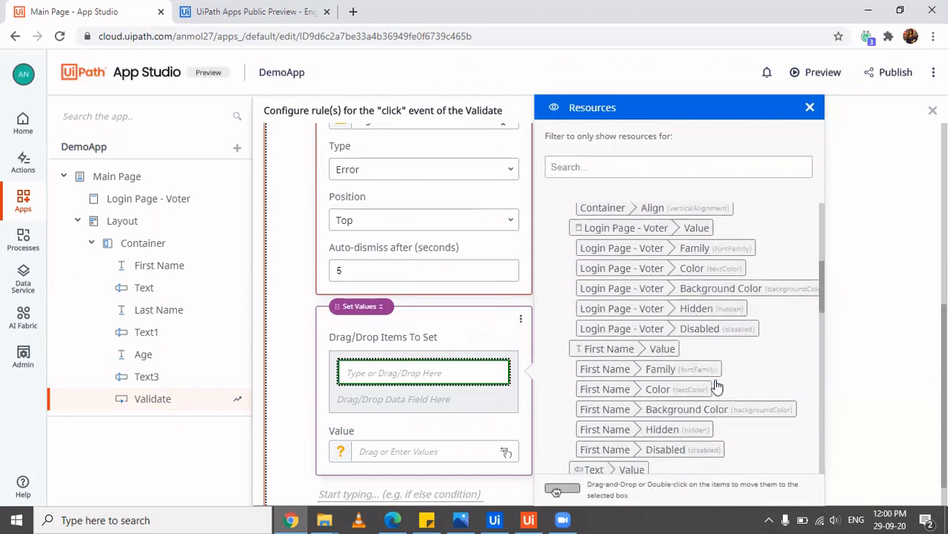
{"action": "scroll", "coordinate": [718, 386], "scroll_direction": "down", "scroll_amount": 3}
{"action": "scroll", "coordinate": [717, 386], "scroll_direction": "down", "scroll_amount": 3}
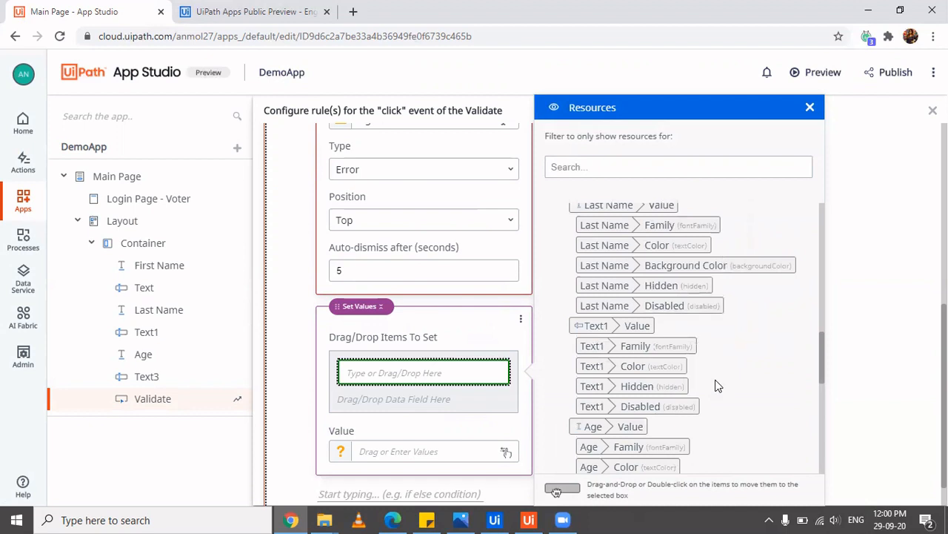
{"action": "scroll", "coordinate": [718, 385], "scroll_direction": "up", "scroll_amount": 1}
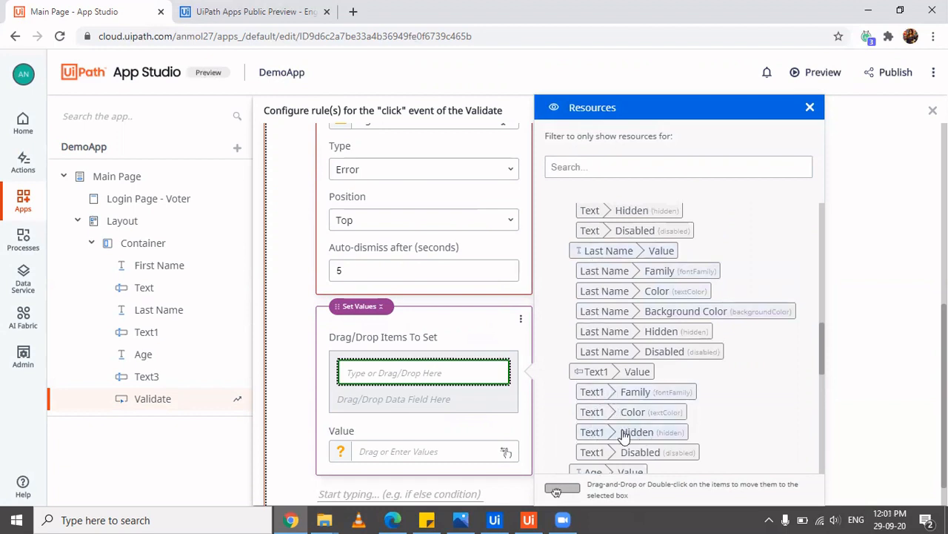
{"action": "scroll", "coordinate": [704, 435], "scroll_direction": "down", "scroll_amount": 3}
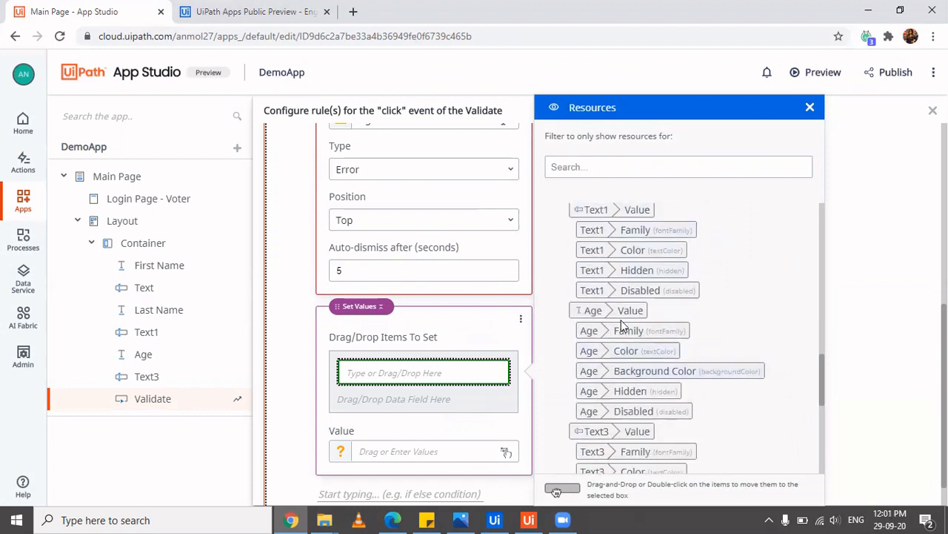
{"action": "scroll", "coordinate": [637, 417], "scroll_direction": "down", "scroll_amount": 3}
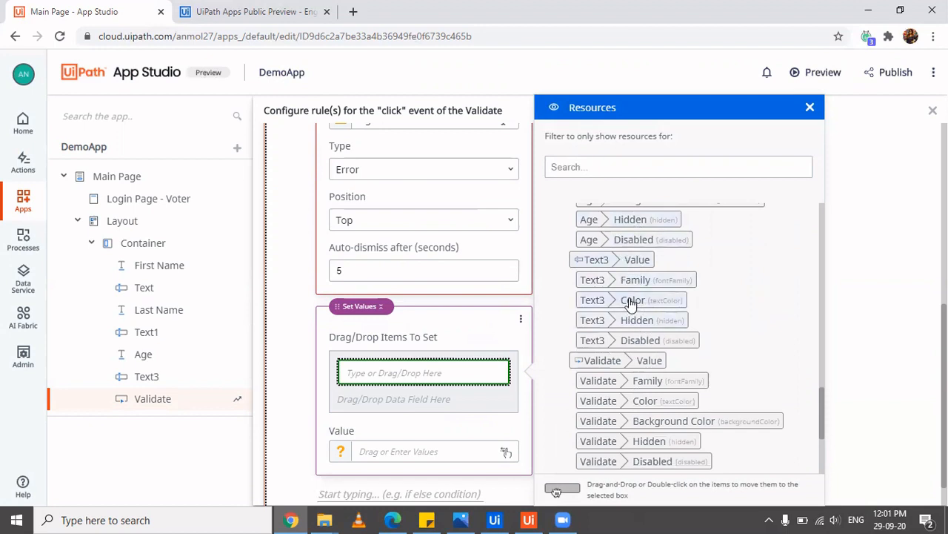
{"action": "left_click_drag", "start_coordinate": [630, 303], "coordinate": [364, 373]}
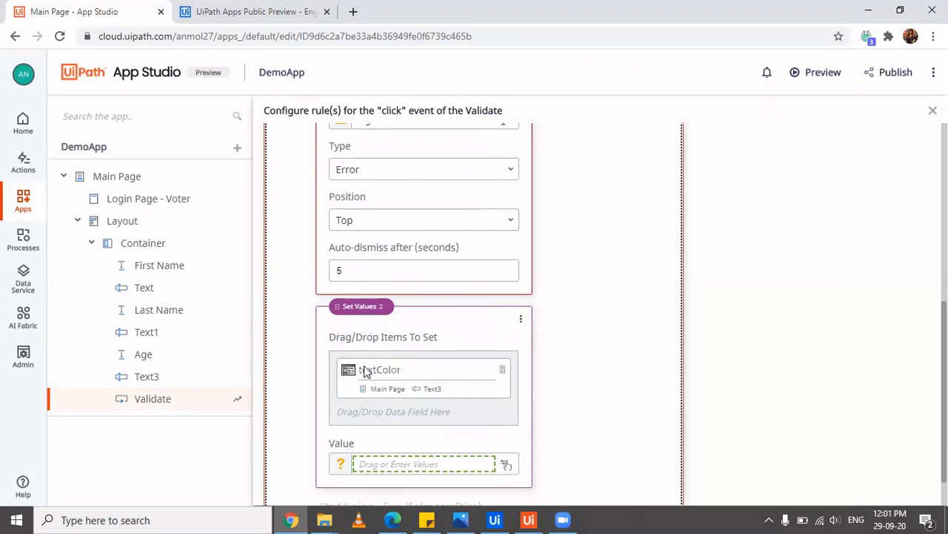
{"action": "left_click", "coordinate": [395, 465]}
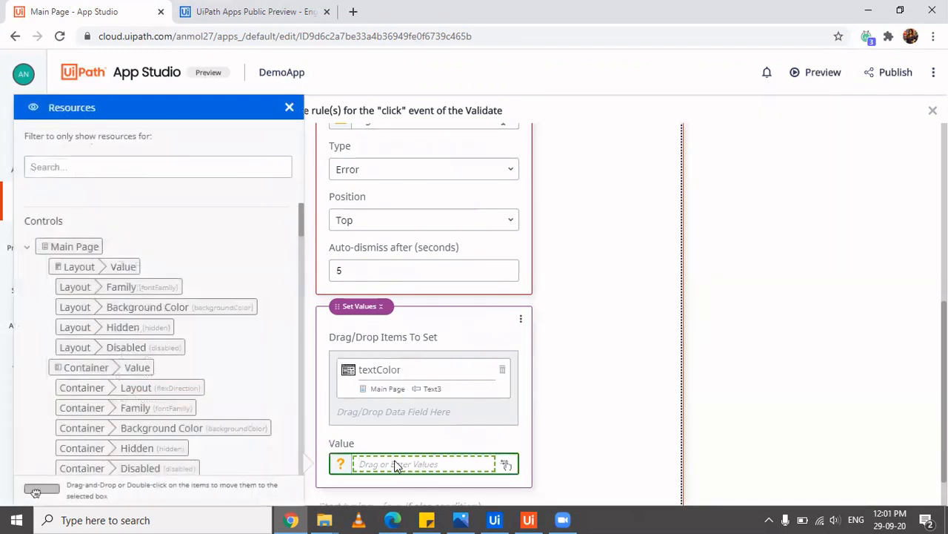
{"action": "type", "text": "Red"}
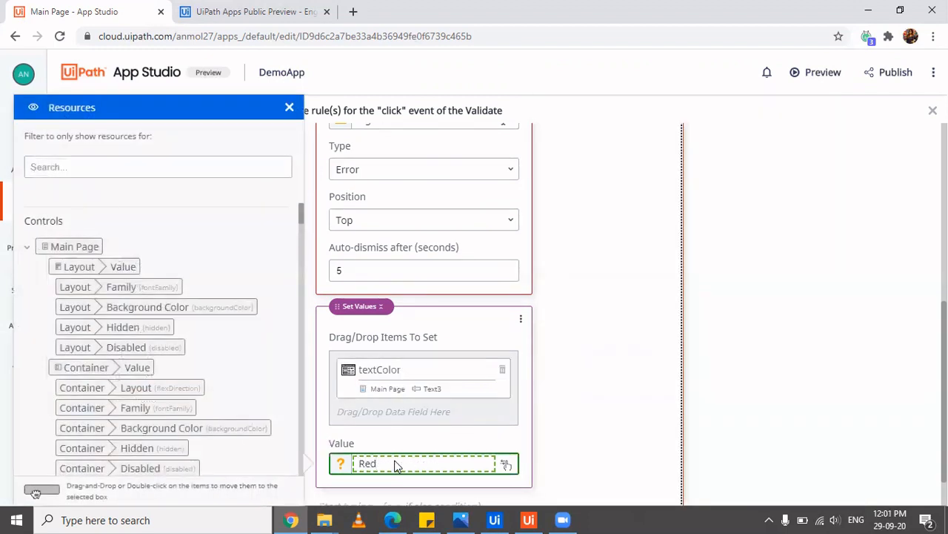
{"action": "left_click", "coordinate": [503, 444]}
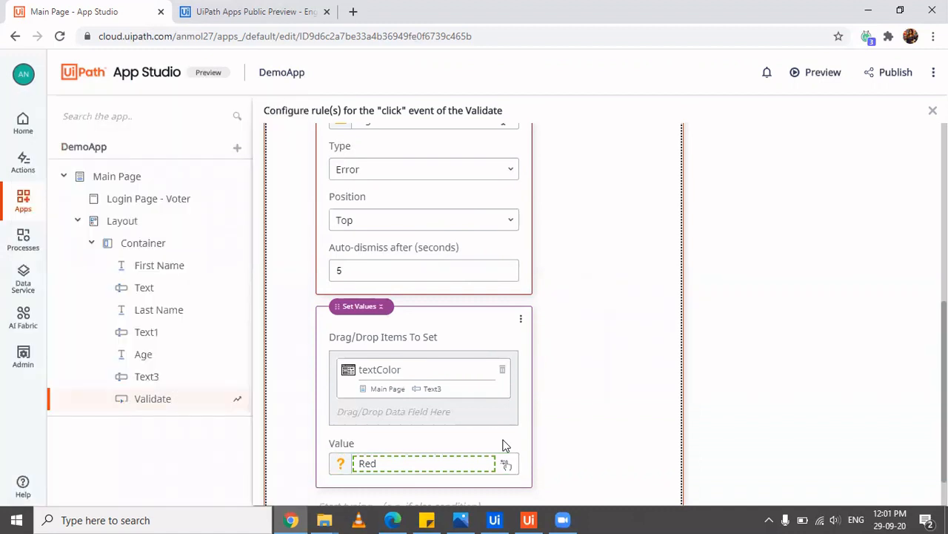
{"action": "scroll", "coordinate": [594, 268], "scroll_direction": "up", "scroll_amount": 5}
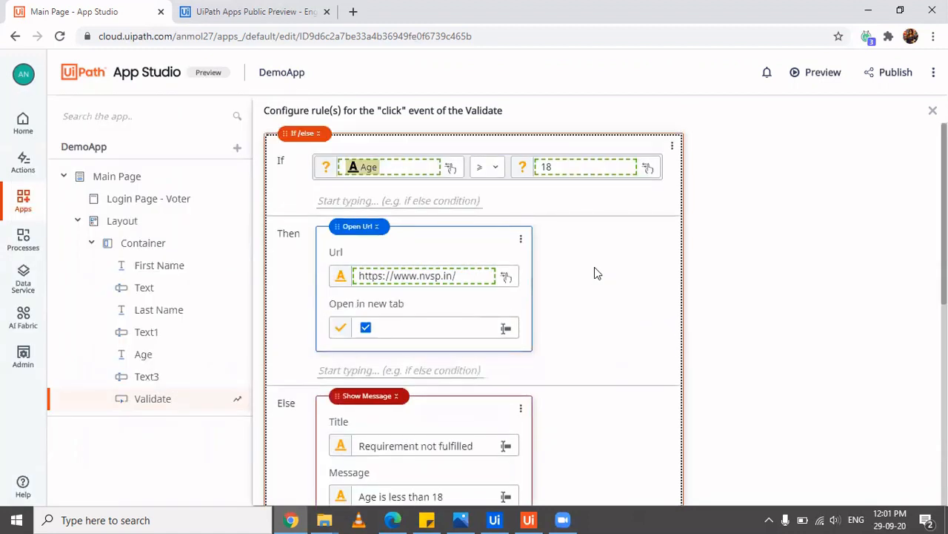
{"action": "scroll", "coordinate": [595, 270], "scroll_direction": "down", "scroll_amount": 5}
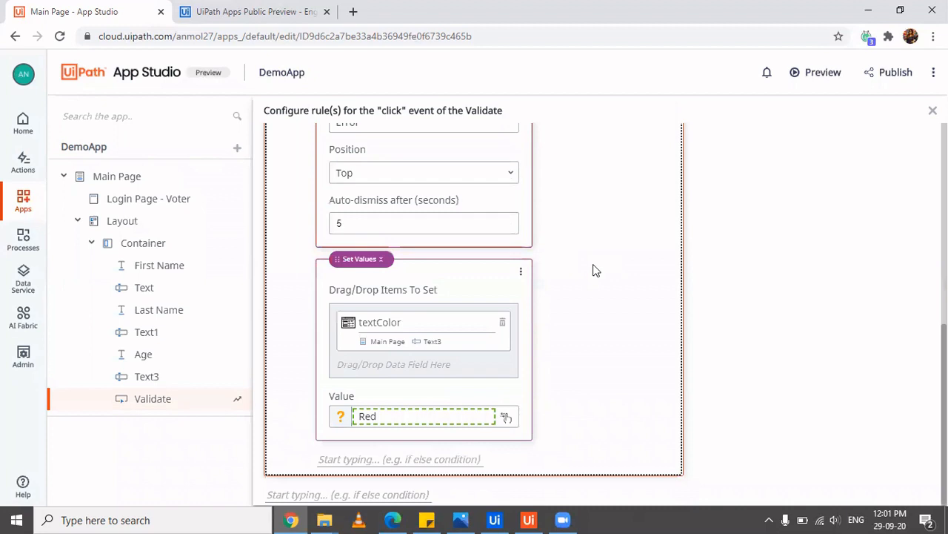
Preview the app, enter a first and last name with Age 24, and validate
{"action": "left_click", "coordinate": [811, 74]}
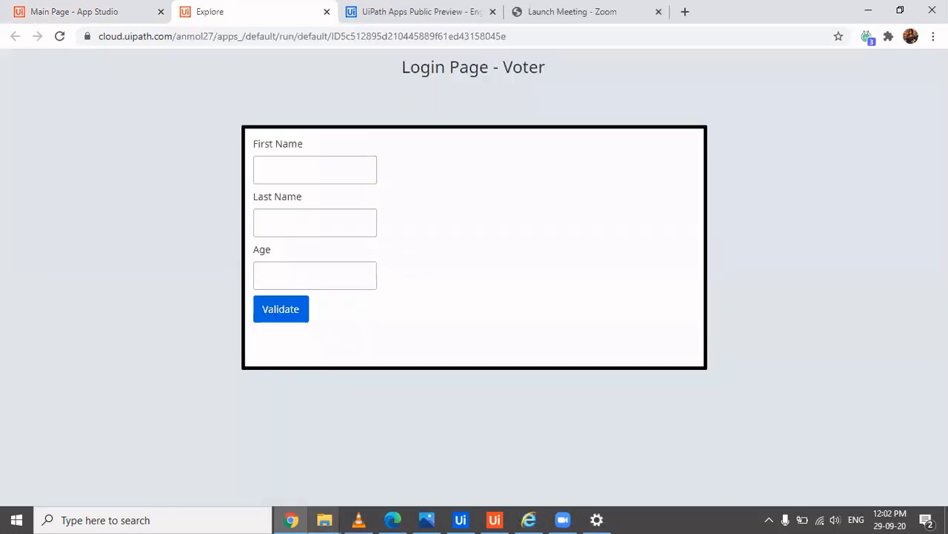
{"action": "left_click", "coordinate": [315, 167]}
{"action": "left_click", "coordinate": [348, 212]}
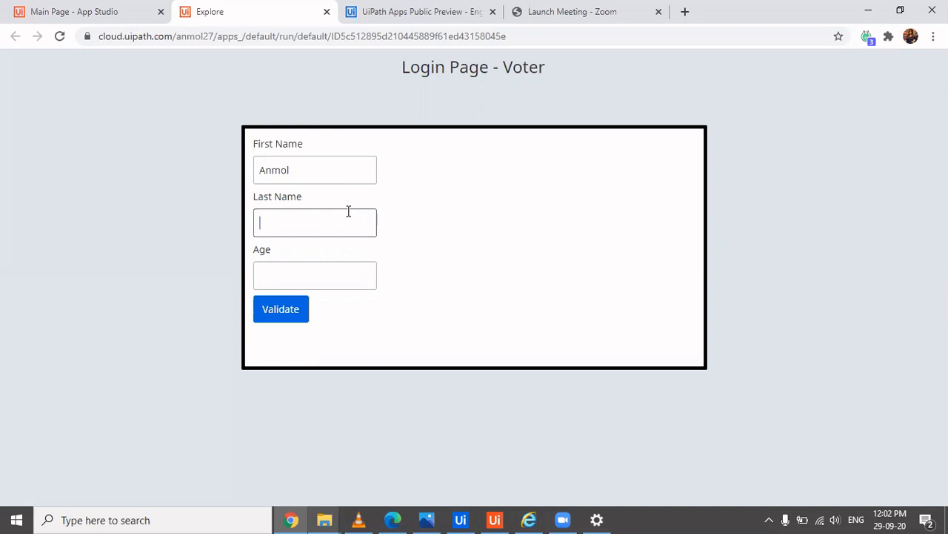
{"action": "key", "text": "Tab"}
{"action": "type", "text": "24"}
{"action": "left_click", "coordinate": [295, 310]}
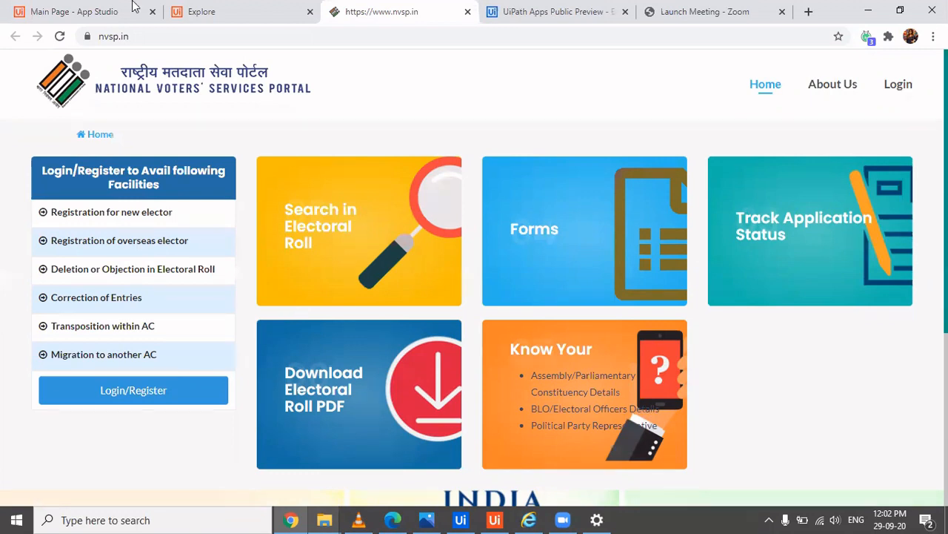
Back in the running app, replace the first name, enter Age 14 and validate again
{"action": "left_click", "coordinate": [263, 9]}
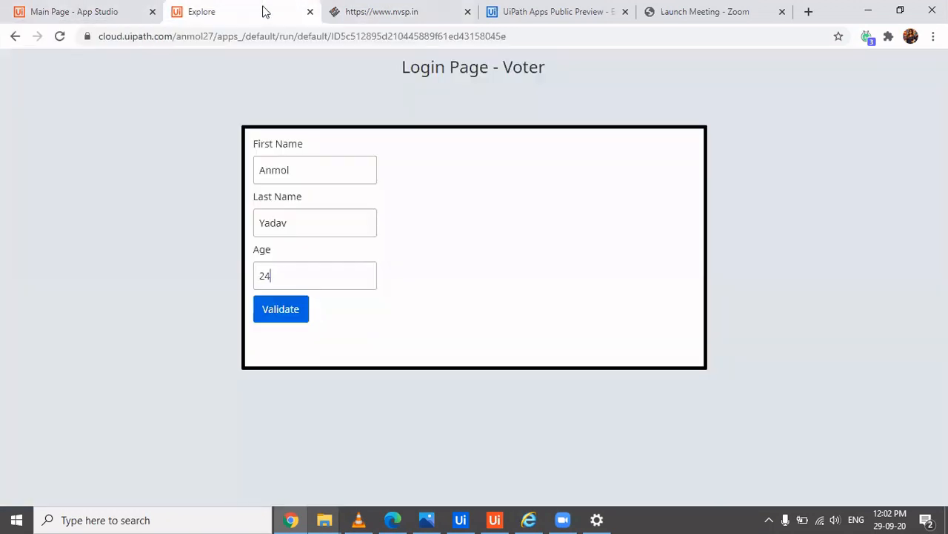
{"action": "left_click", "coordinate": [324, 183]}
{"action": "key", "text": "ctrl+a"}
{"action": "type", "text": "Shubhi"}
{"action": "key", "text": "Tab"}
{"action": "key", "text": "Tab"}
{"action": "type", "text": "14"}
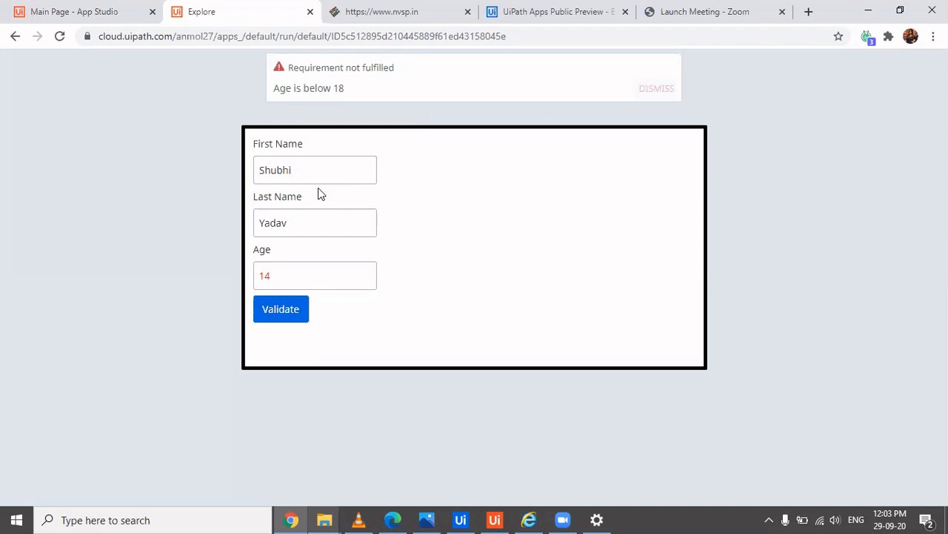
{"action": "left_click", "coordinate": [277, 275]}
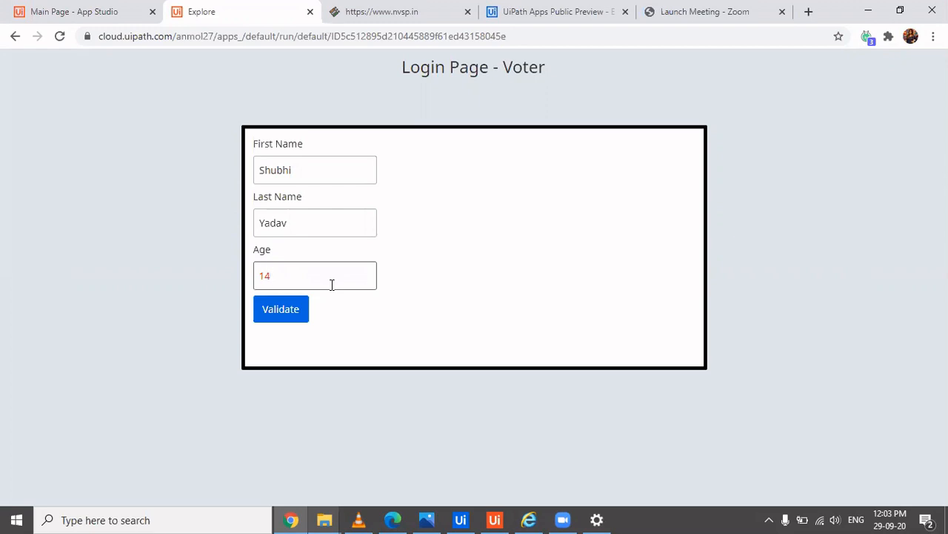
{"action": "left_click", "coordinate": [293, 314]}
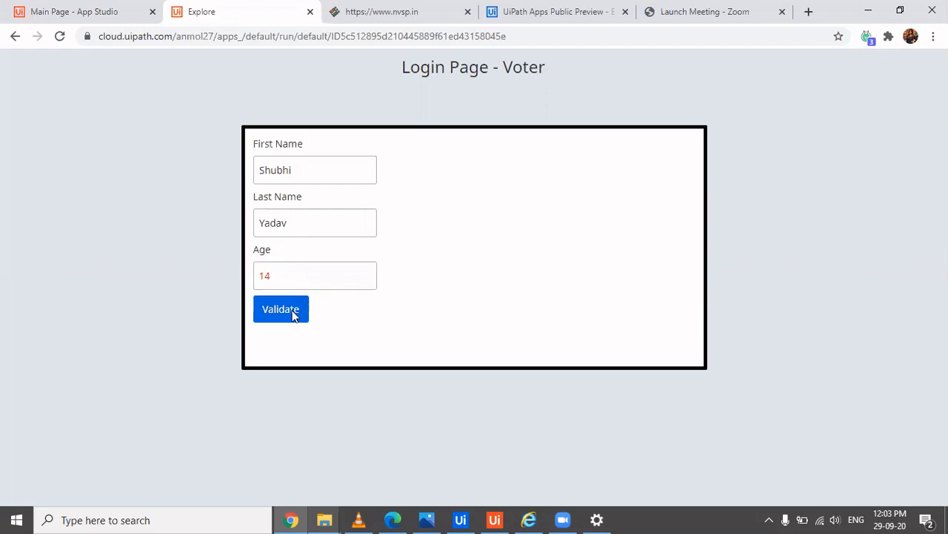